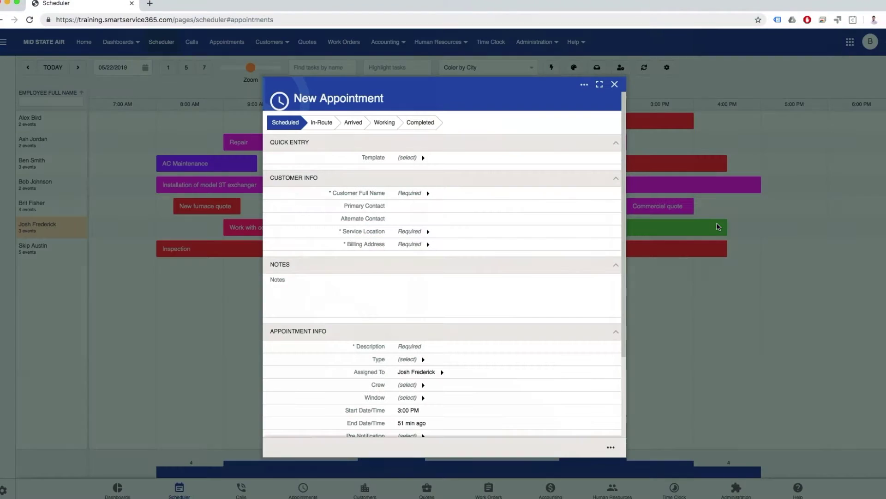
- Pick the new appointment's customer and request suggestions for a 2-hour slot, Next Day, skill A/C Units, sorted by The Next Available
left_click(417, 217)
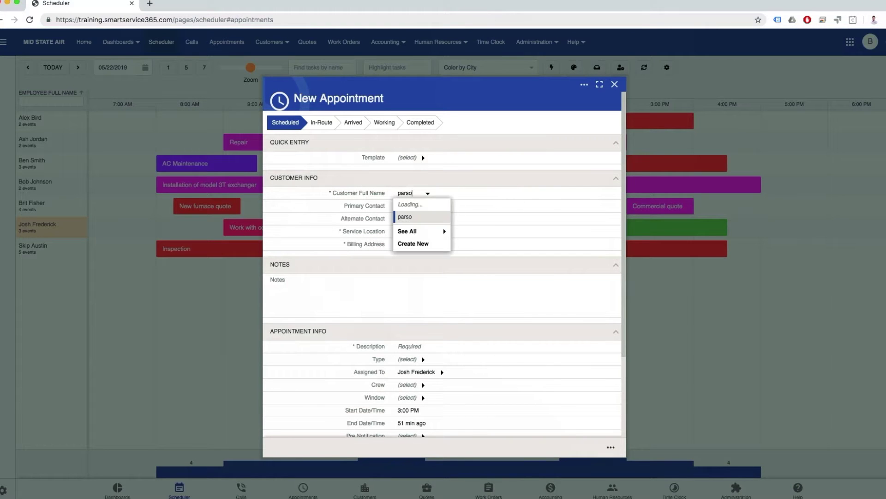
left_click(441, 204)
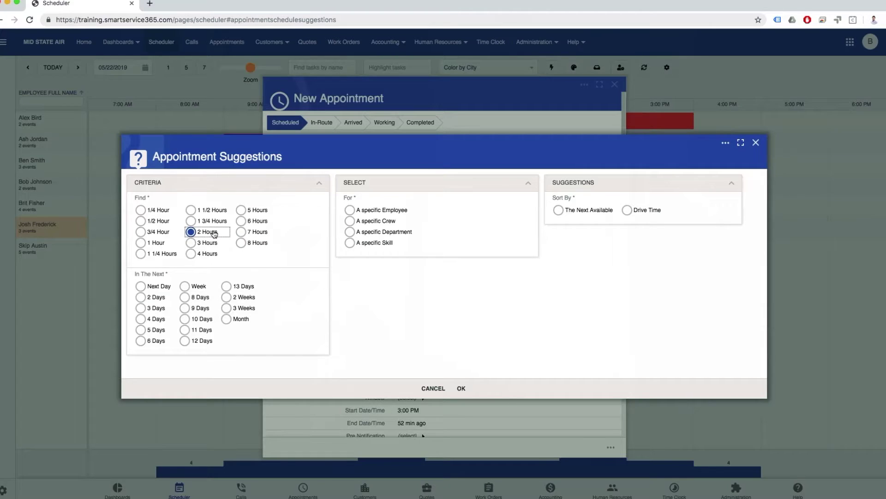
left_click(157, 286)
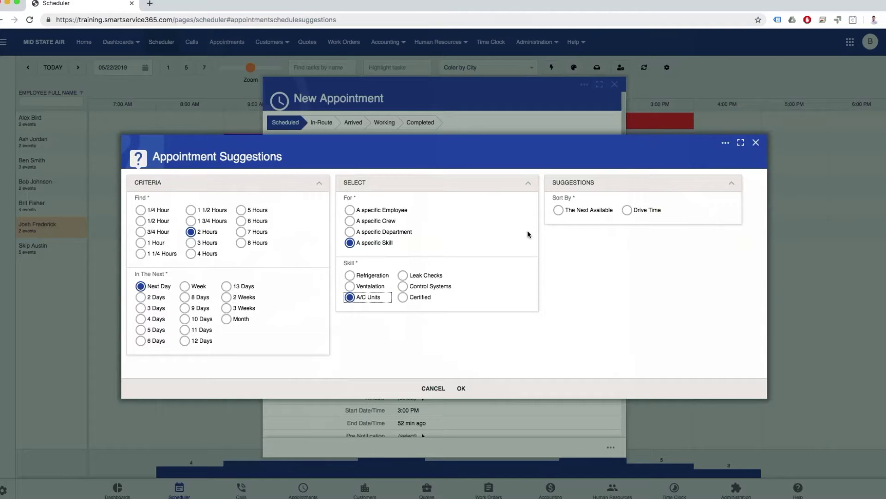
left_click(560, 214)
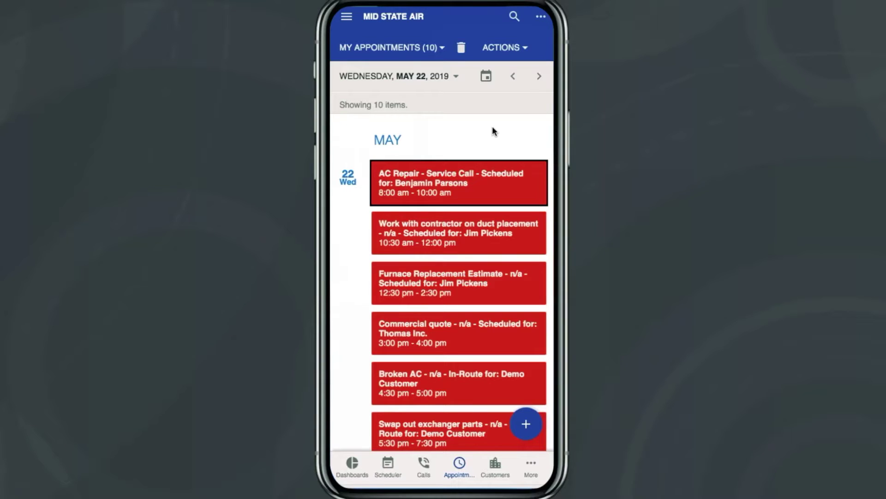
- Open the 8:00 am AC Repair appointment and review its customer info, notes, work orders and equipment
left_click(504, 179)
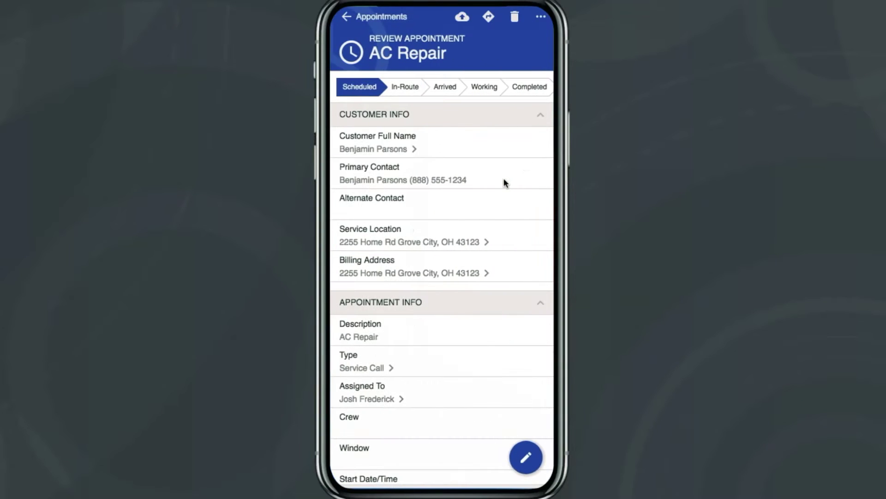
scroll(503, 179, "down", 12)
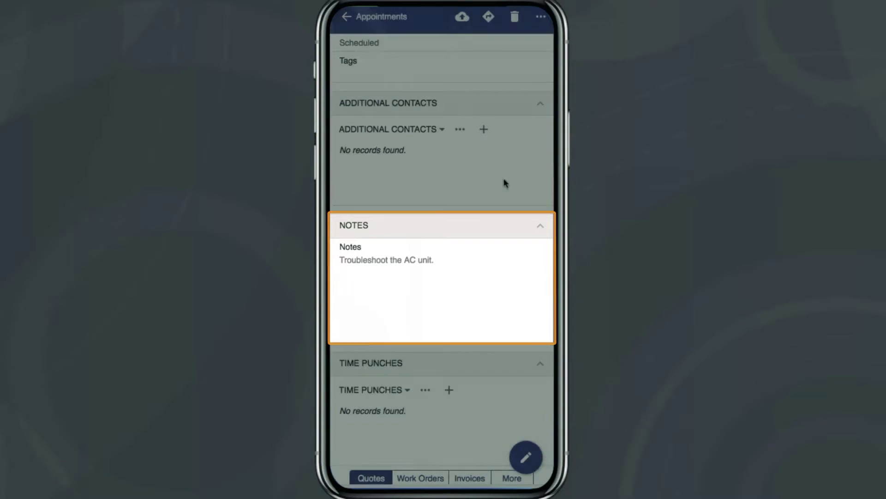
scroll(504, 180, "up", 12)
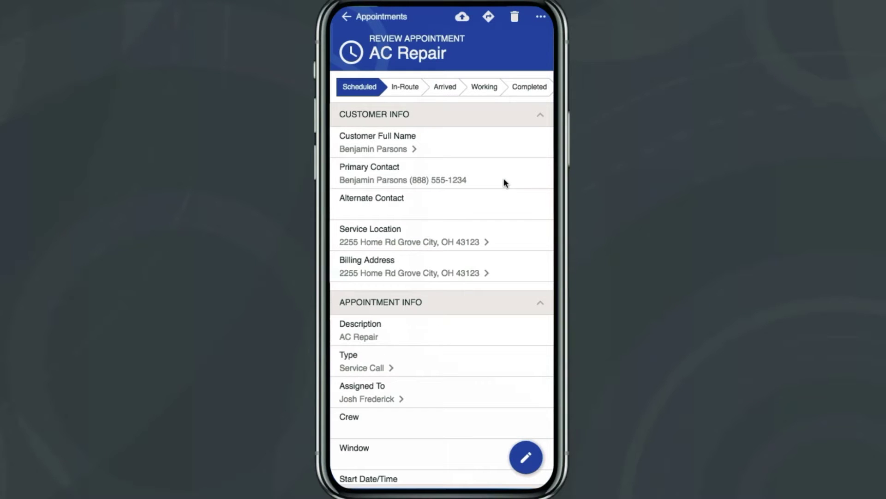
scroll(496, 221, "down", 12)
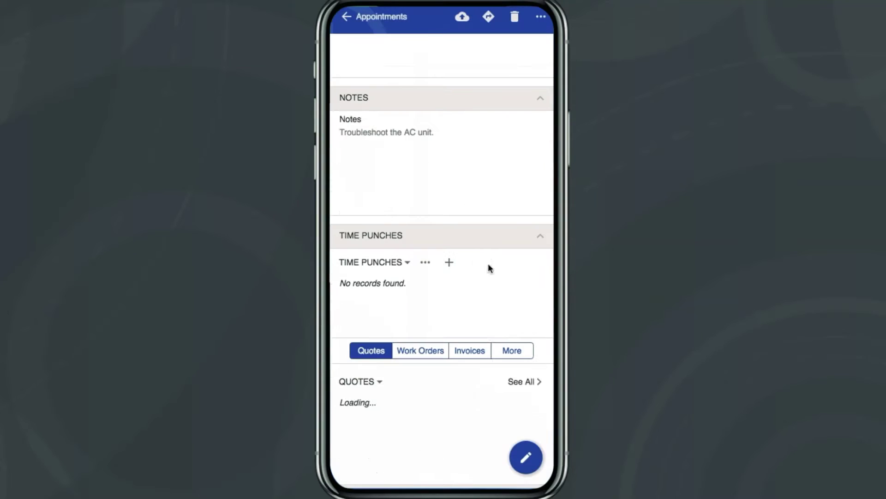
left_click(433, 352)
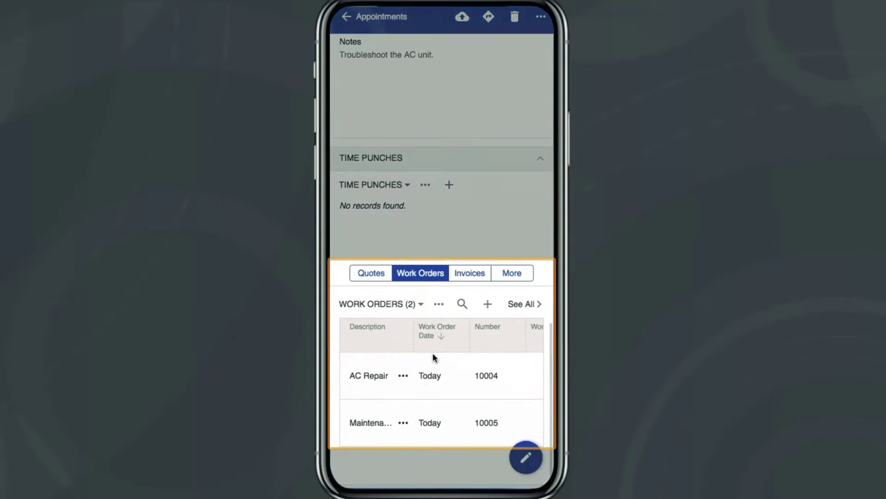
left_click(511, 273)
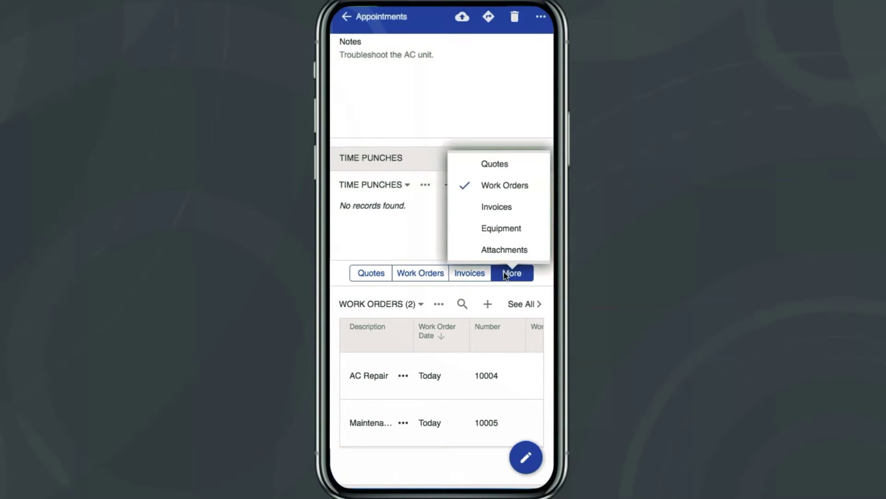
left_click(494, 230)
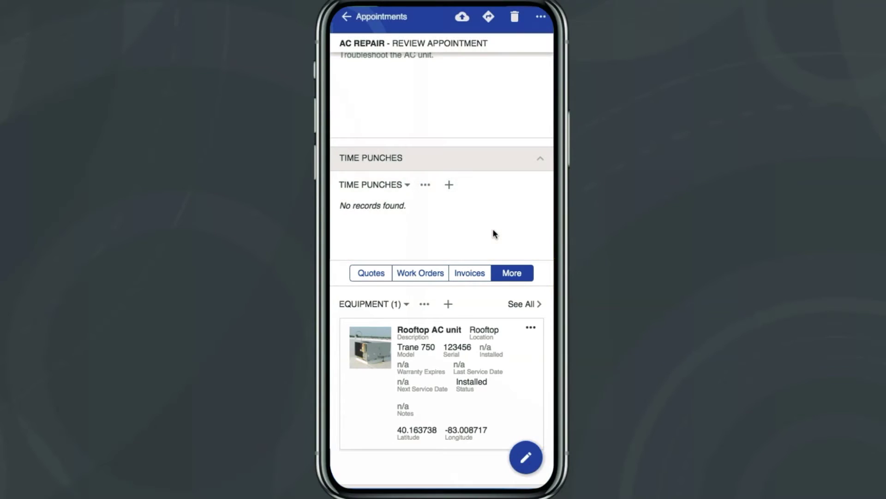
- Set the AC Repair appointment's status to In-Route
scroll(493, 230, "up", 15)
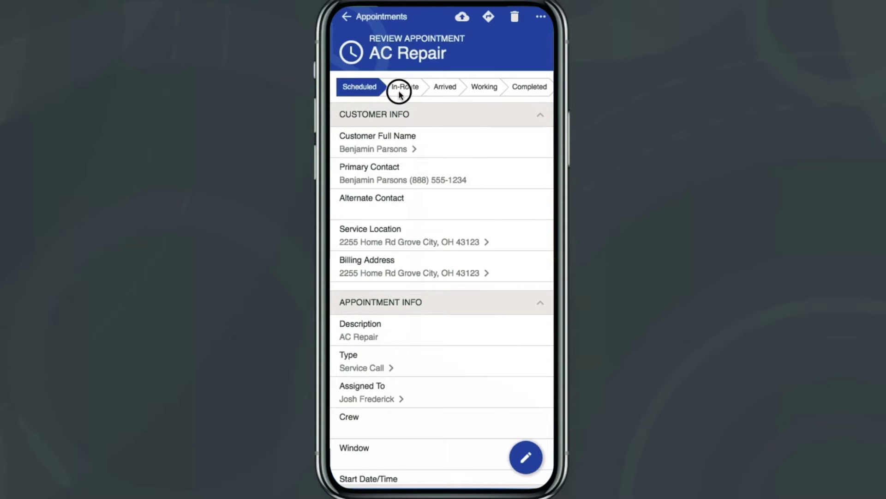
left_click(400, 90)
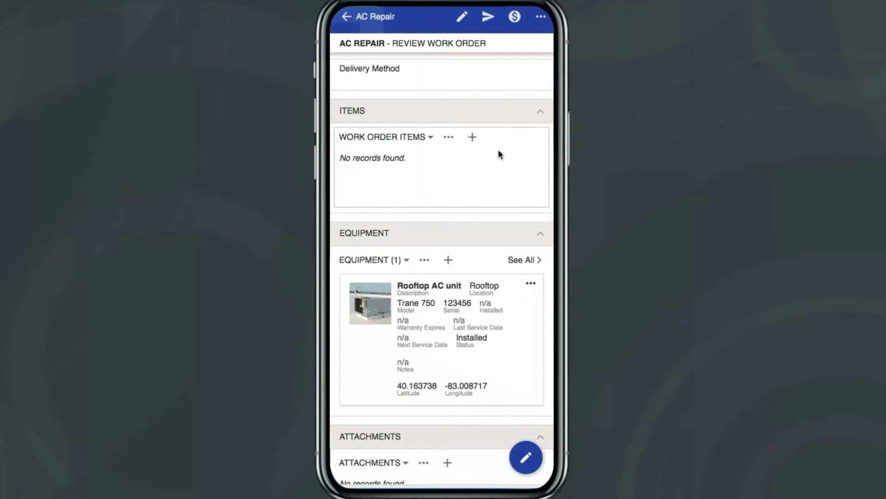
- Add the Filters item to the AC Repair work order and save it
left_click(472, 137)
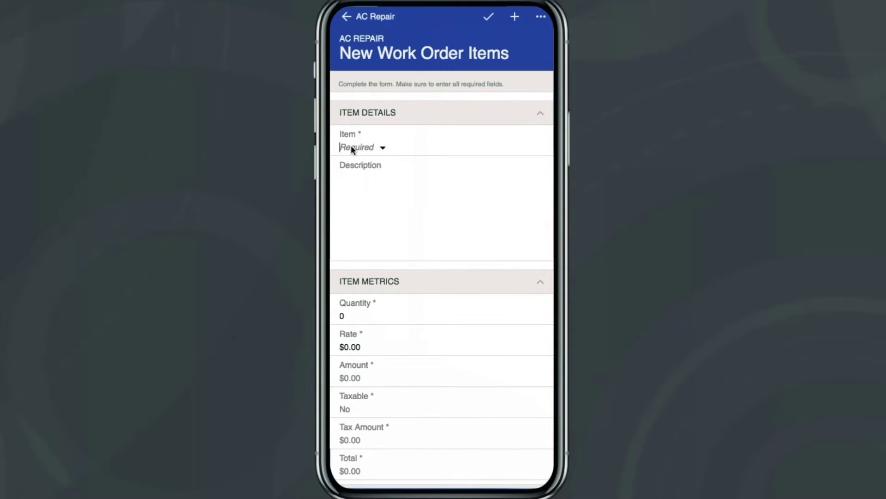
left_click(350, 147)
left_click(350, 94)
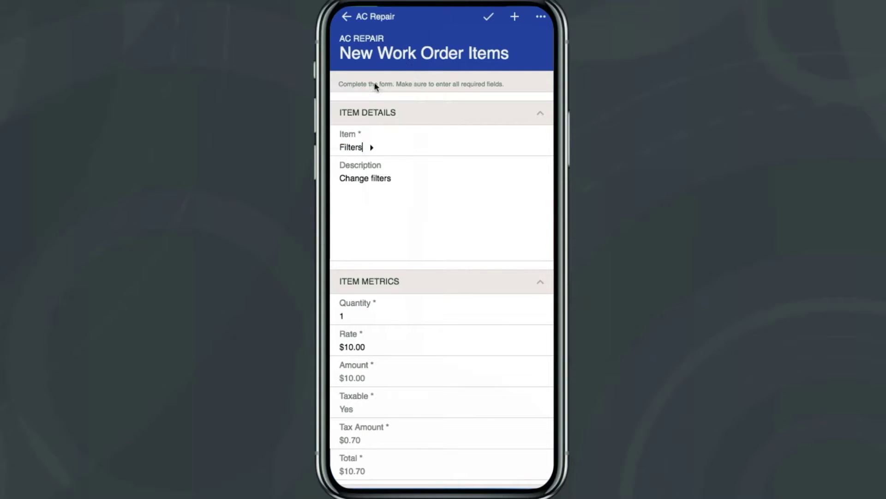
left_click(488, 19)
- Add the Service Call item to the AC Repair work order and save it
left_click(485, 137)
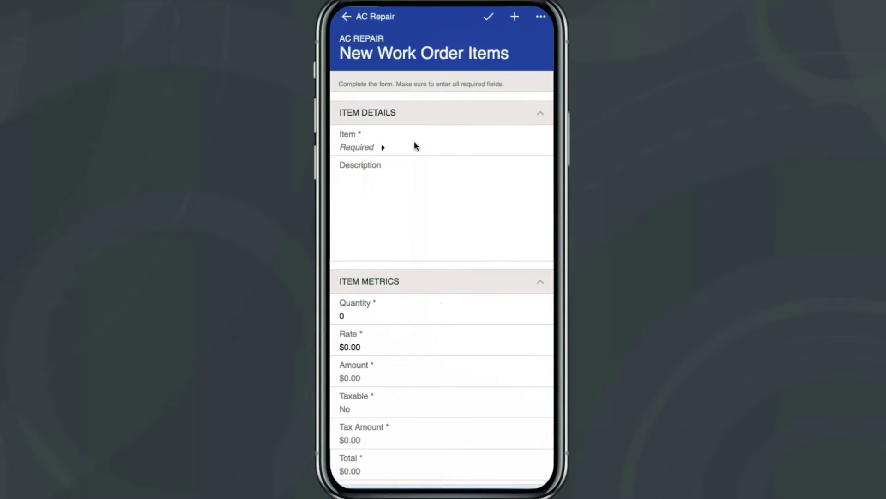
left_click(351, 143)
type("ser")
left_click(365, 94)
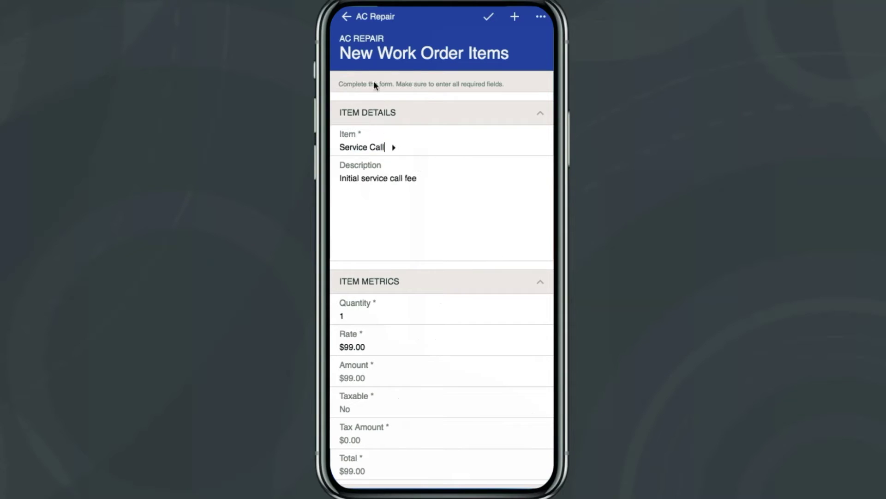
left_click(492, 17)
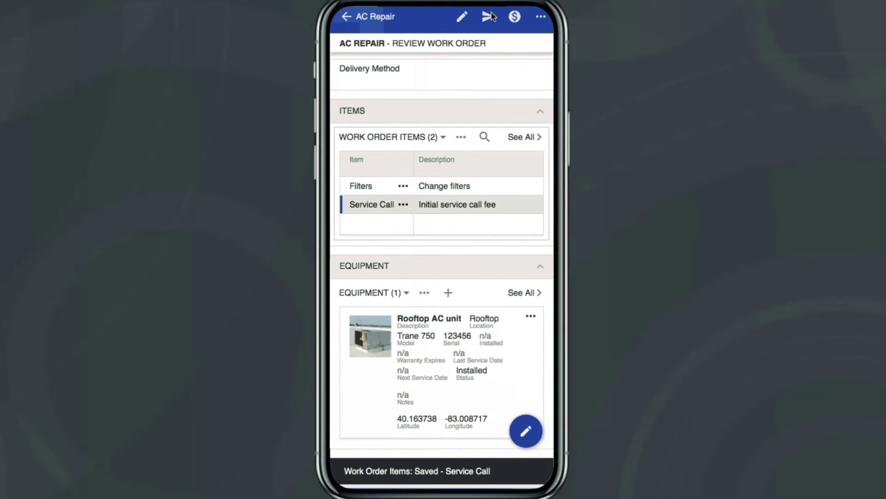
- Convert the AC Repair work order into an invoice and confirm the conversion
left_click(515, 17)
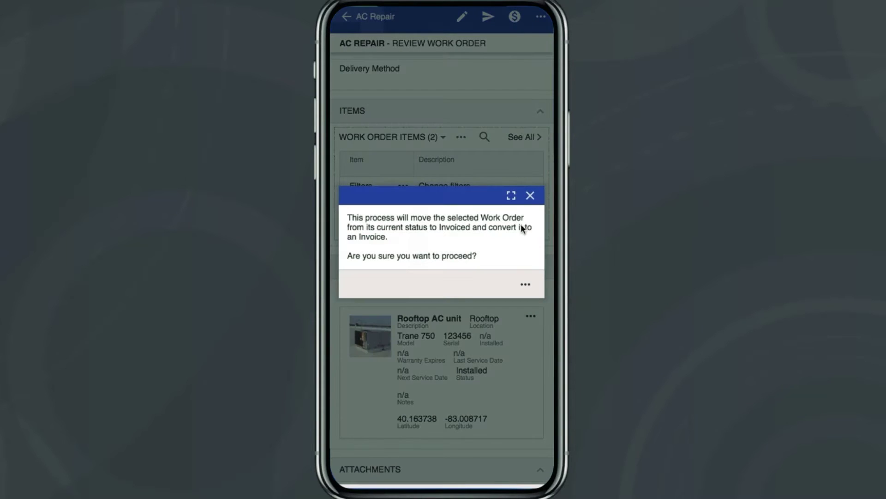
left_click(527, 288)
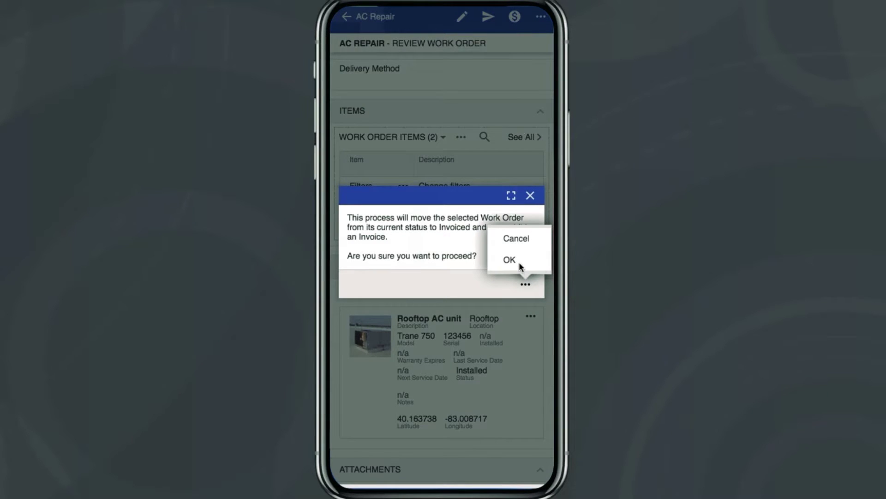
left_click(519, 262)
- Sign the AC Repair invoice with a handwritten signature stroke
left_click(539, 17)
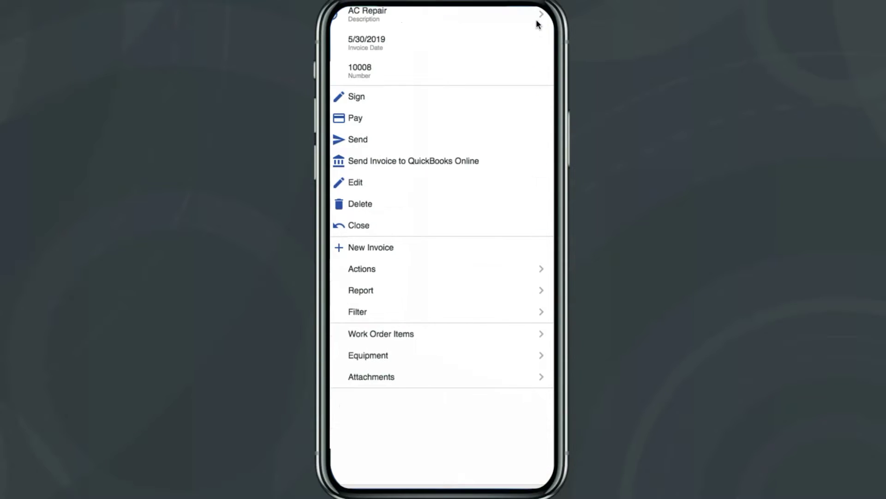
left_click(487, 97)
mouse_move(373, 184)
left_mouse_down()
mouse_move(359, 194)
mouse_move(423, 184)
left_mouse_up()
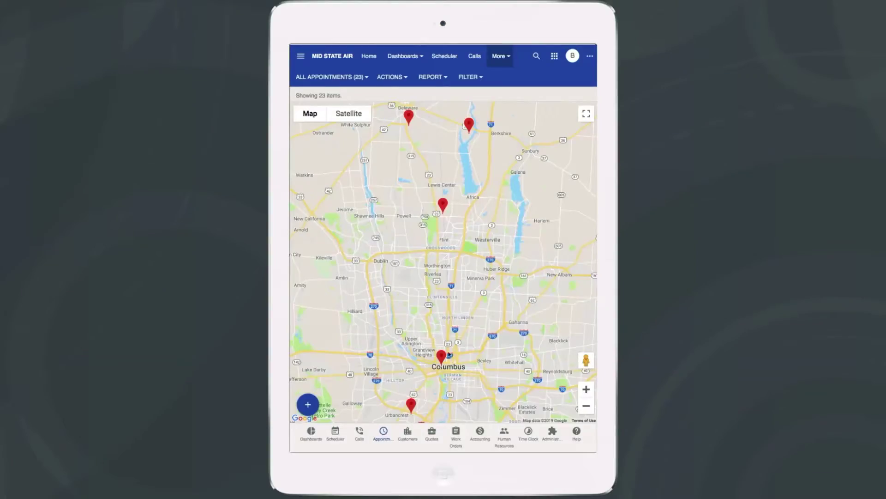
- View the summary of the appointment pinned at Columbus on the map, and leave for another section
left_click(442, 356)
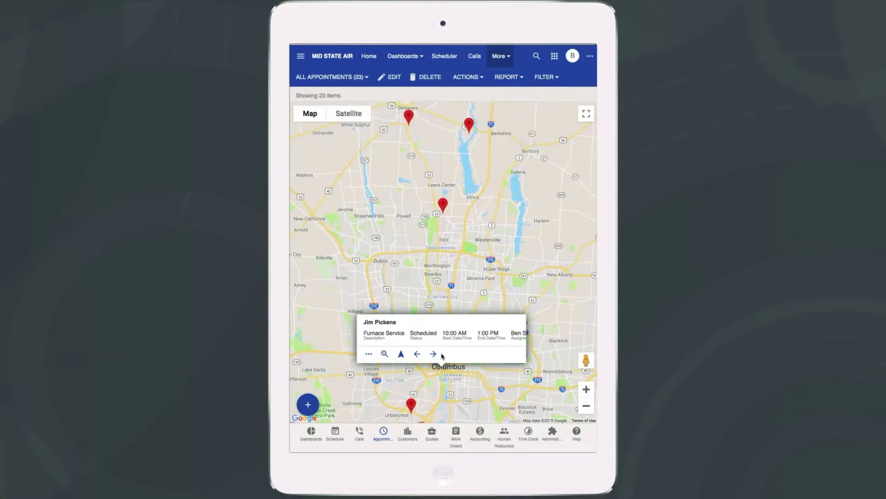
left_click(499, 56)
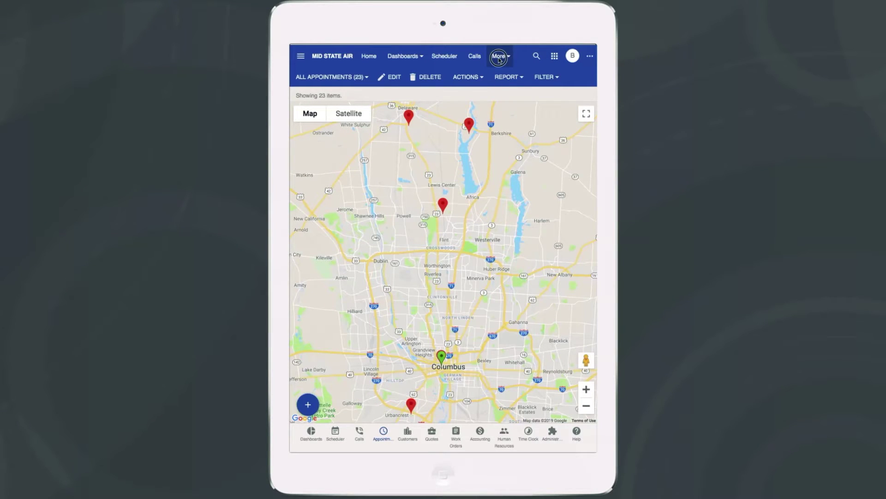
left_click(483, 220)
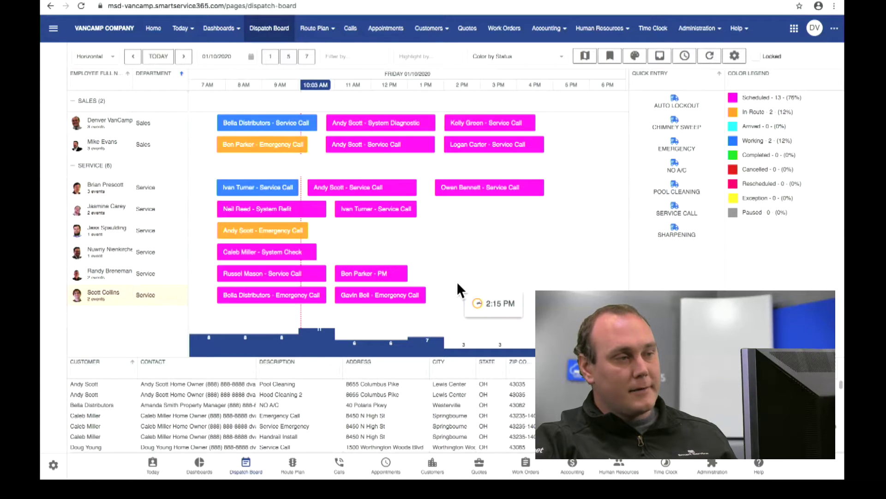
- Collapse the Service department group on the dispatch board and expand it again
left_click(101, 167)
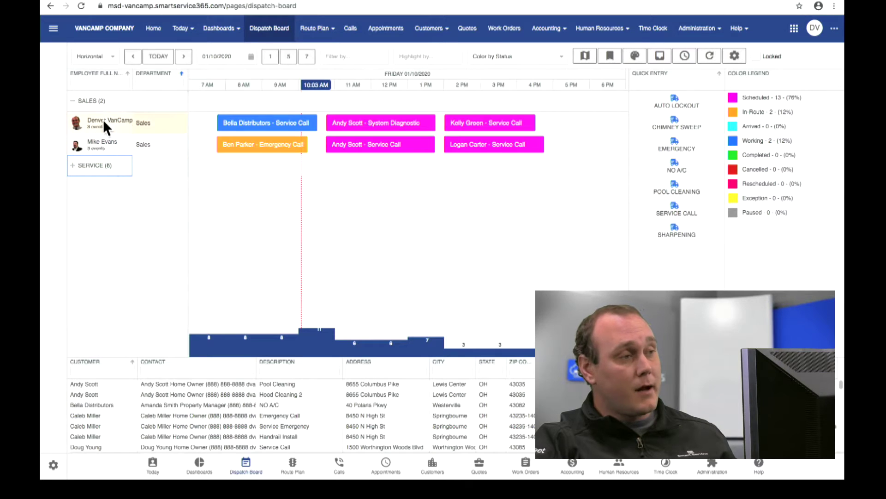
left_click(101, 167)
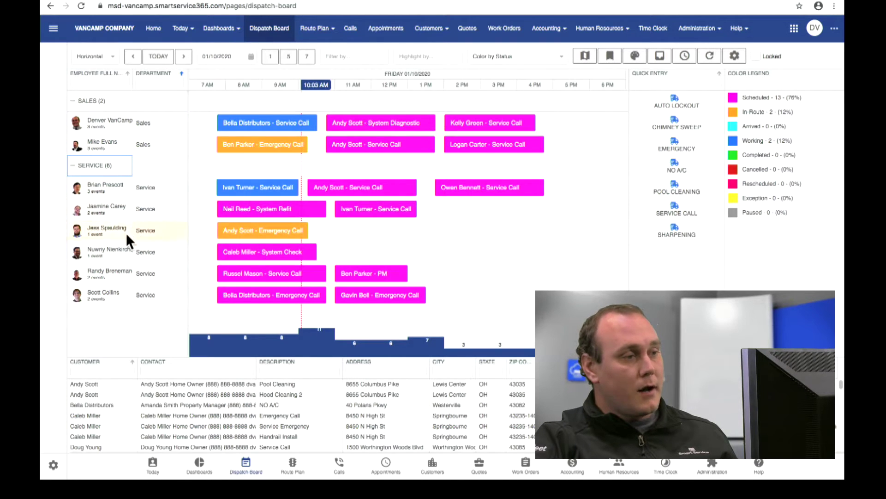
- Plot the appointments of the second-to-last Service employee on the dispatch board map and view the wider area
right_click(109, 270)
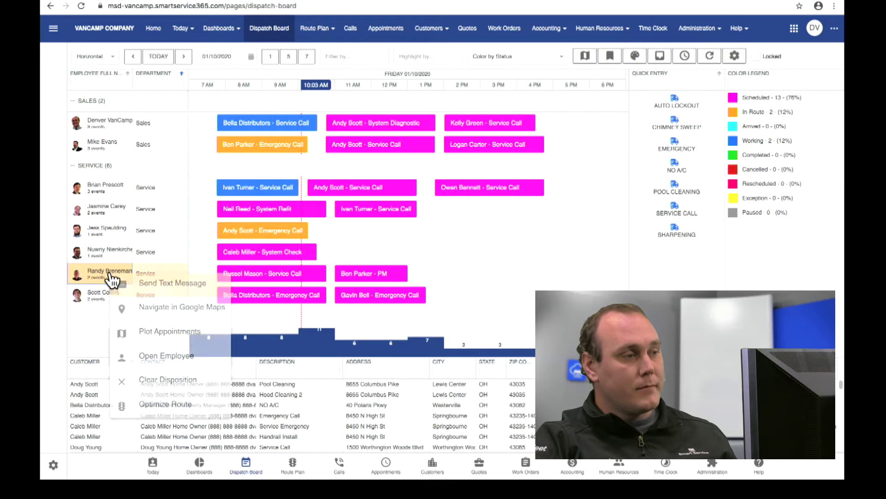
left_click(172, 331)
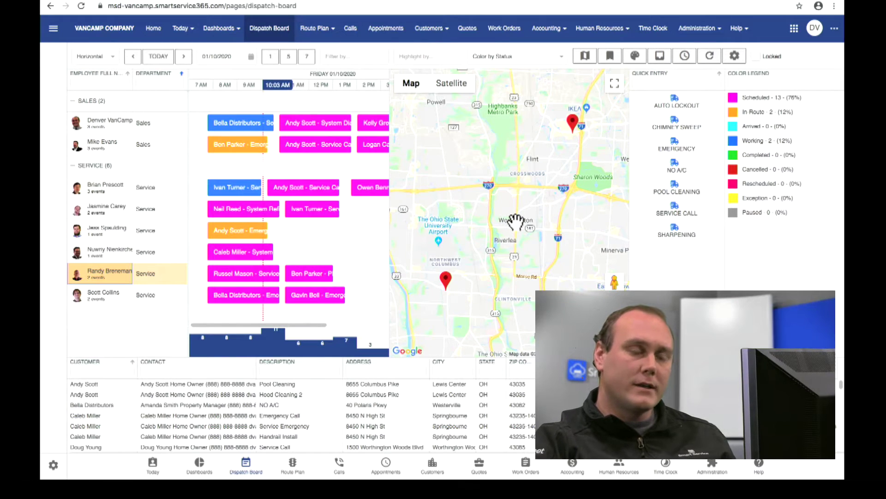
scroll(518, 225, "down", 2)
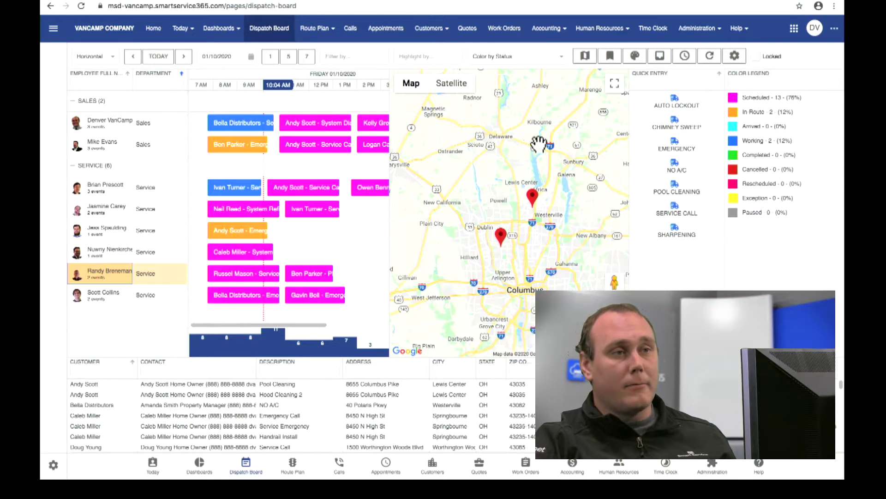
- Hide and reshow the dispatch map to display all employees' locations, and check individual employees' clock status
left_click(585, 59)
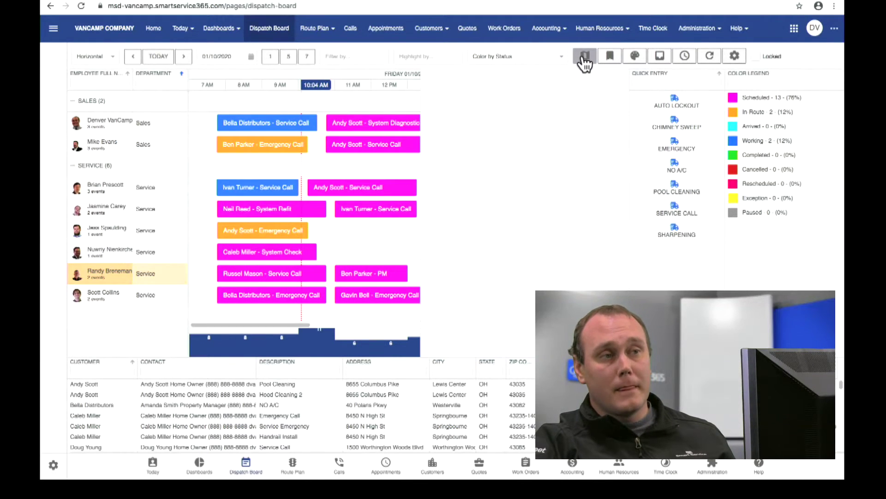
left_click(585, 59)
left_click(545, 179)
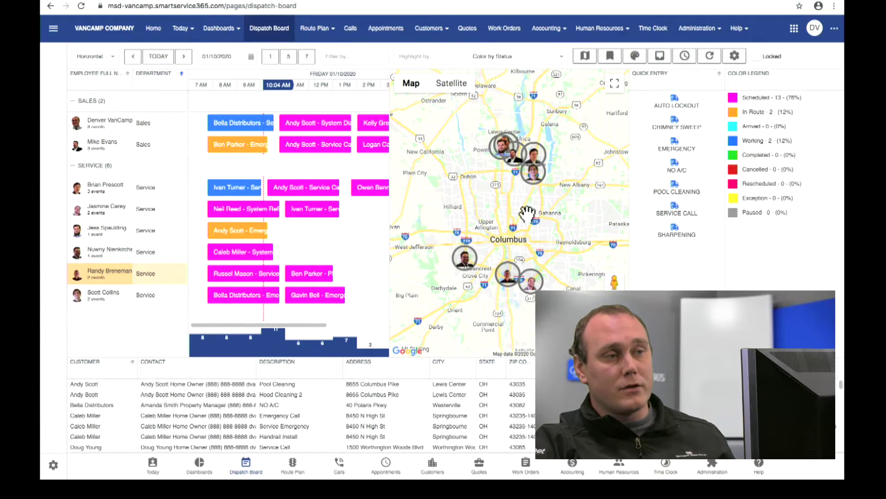
mouse_move(508, 153)
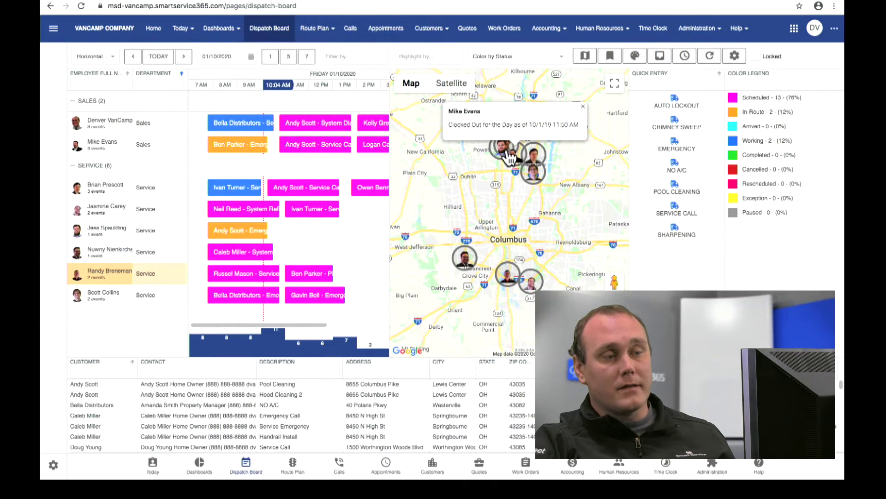
mouse_move(535, 159)
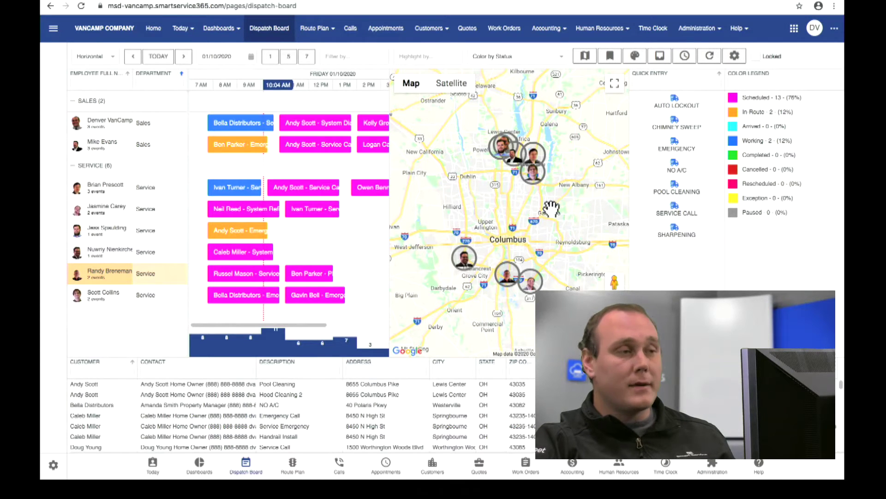
left_click_drag(563, 196, 573, 195)
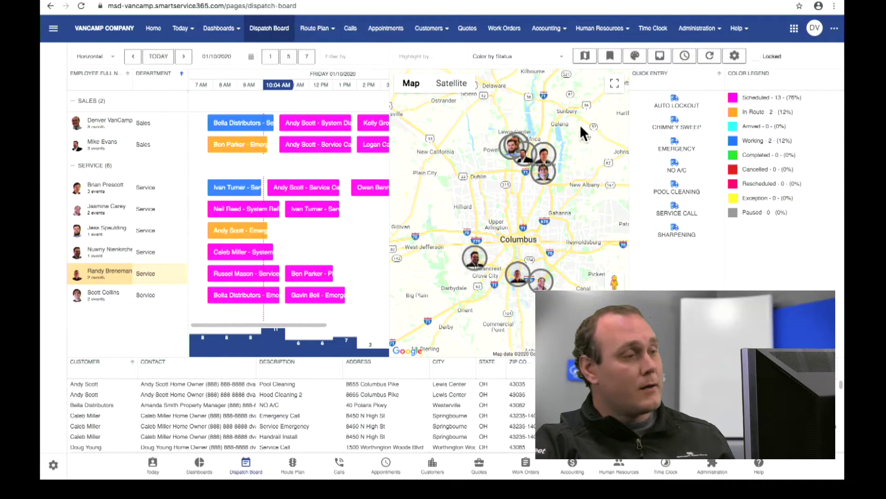
- Hide the dispatch map, preview the Dispatch NOW text message for the 11 AM PM appointment, and close it without sending
left_click(585, 60)
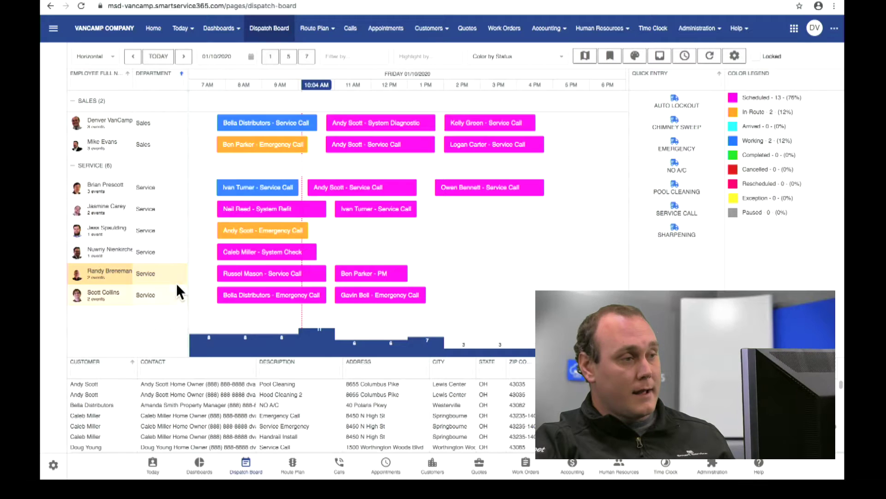
right_click(104, 270)
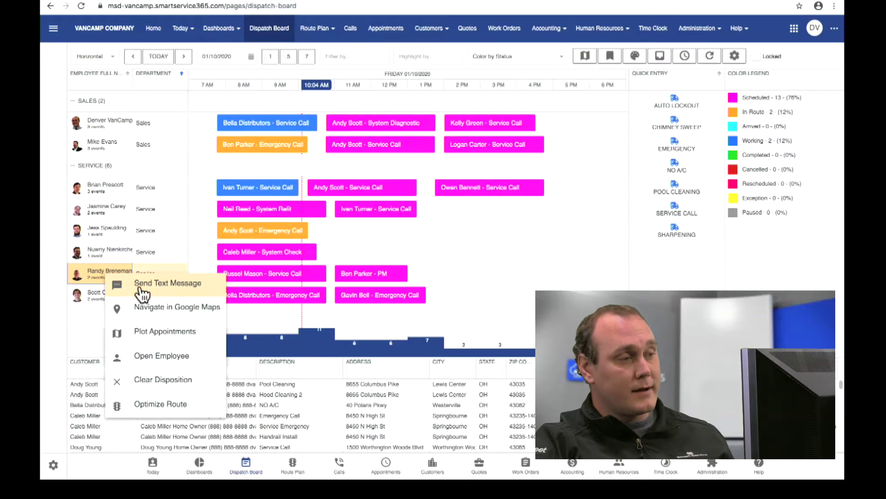
right_click(385, 277)
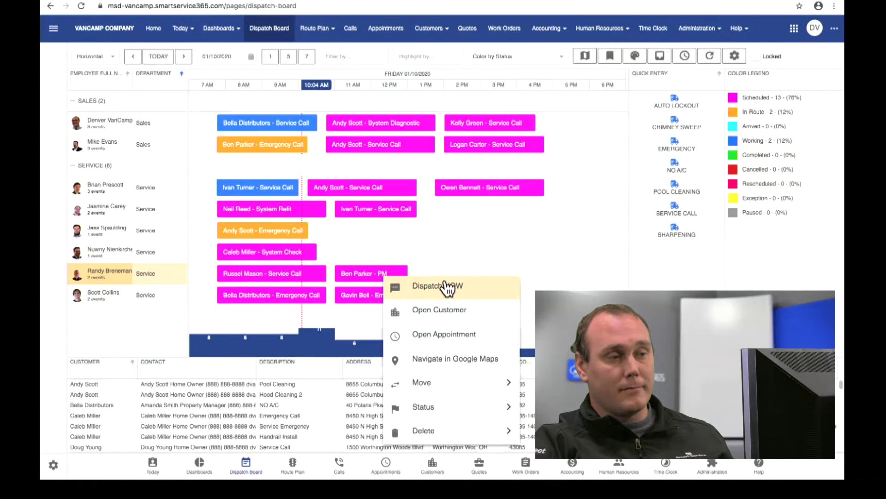
left_click(456, 288)
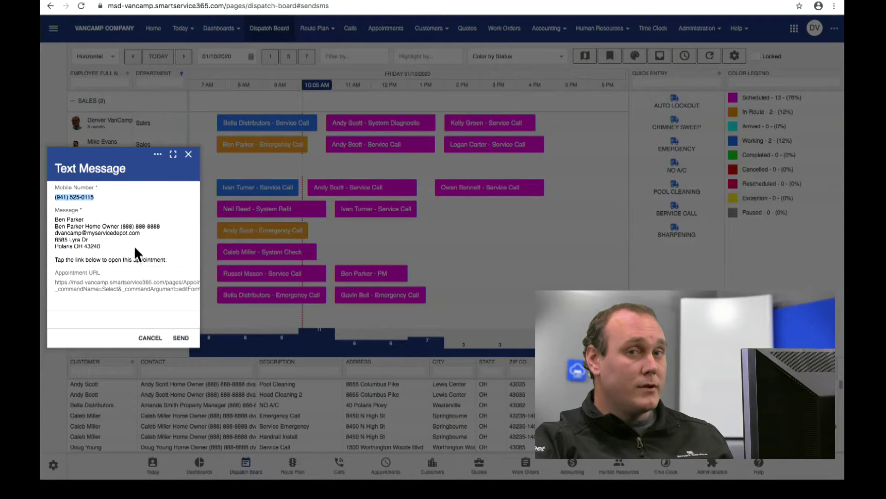
left_click(188, 154)
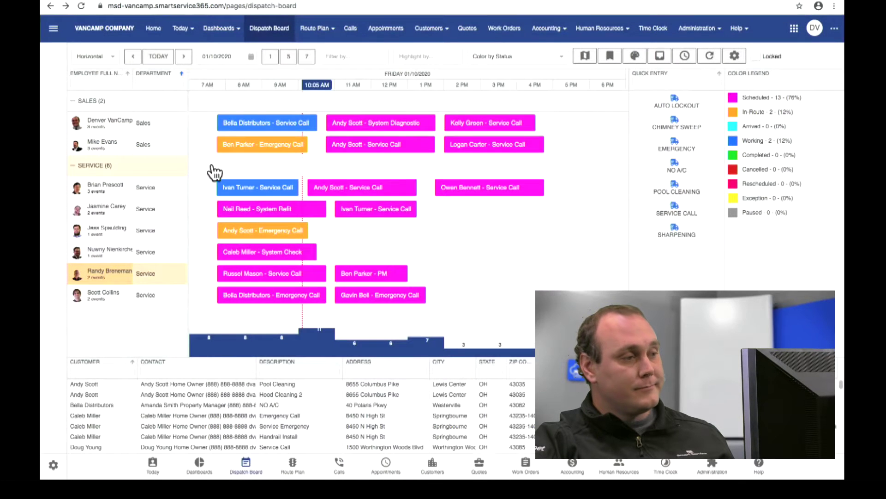
- Open the second-to-last Service employee's record, examine the contact details and the editable logon roles, and close the record
right_click(122, 271)
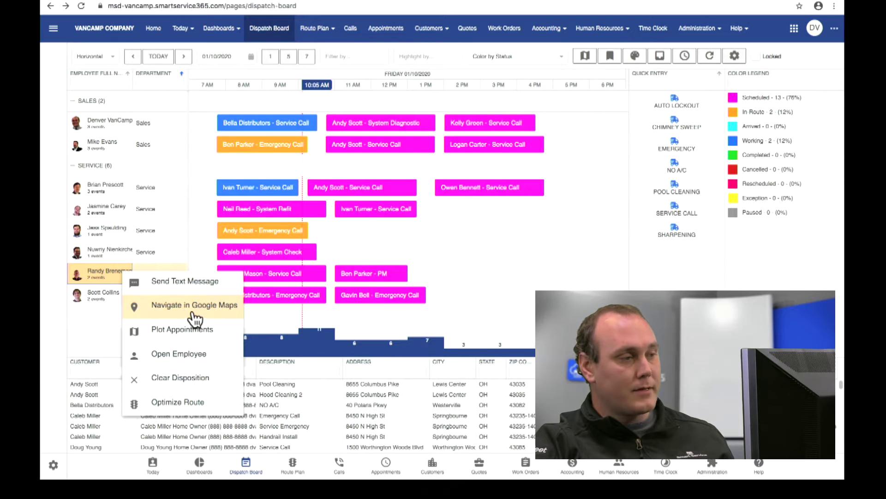
left_click(181, 355)
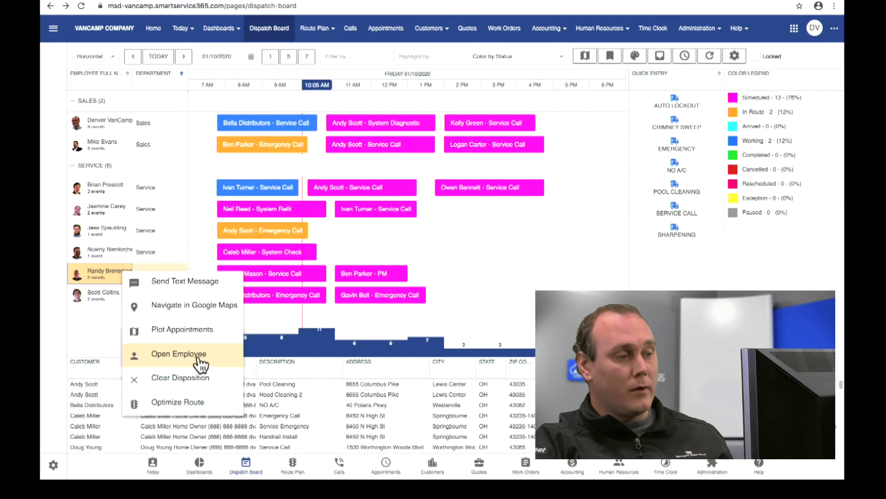
left_click(196, 354)
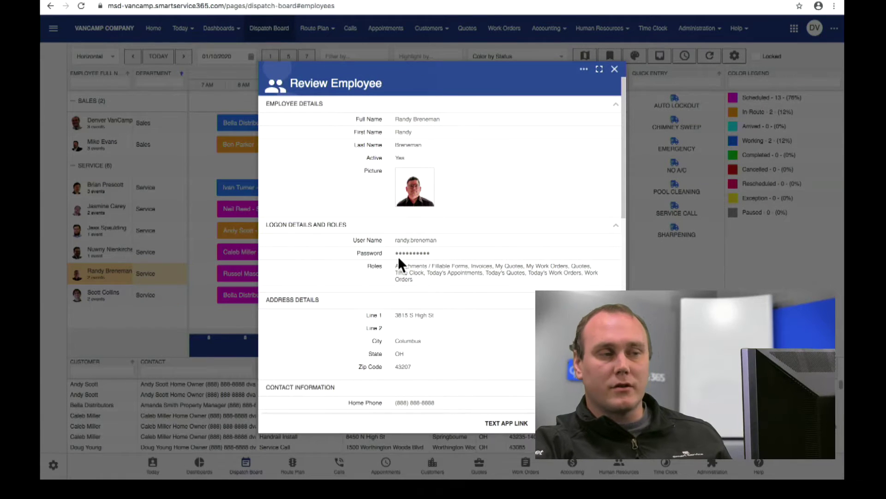
scroll(414, 284, "down", 3)
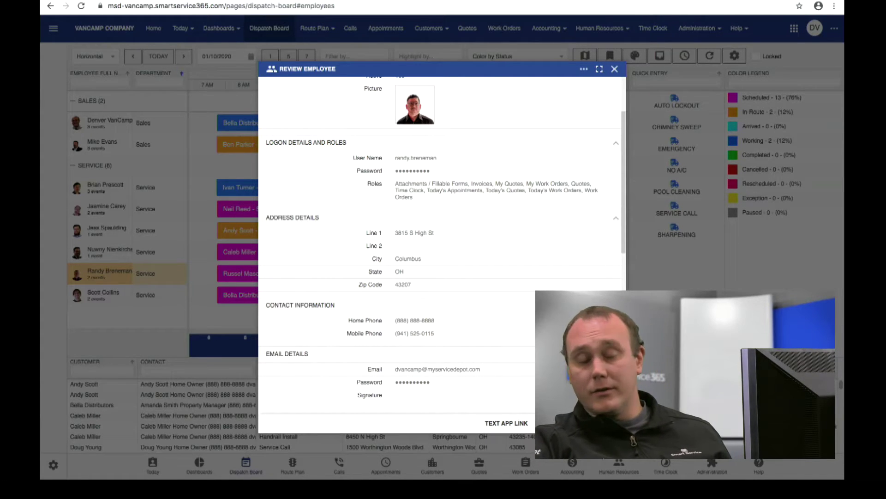
left_click(577, 423)
scroll(440, 249, "down", 1)
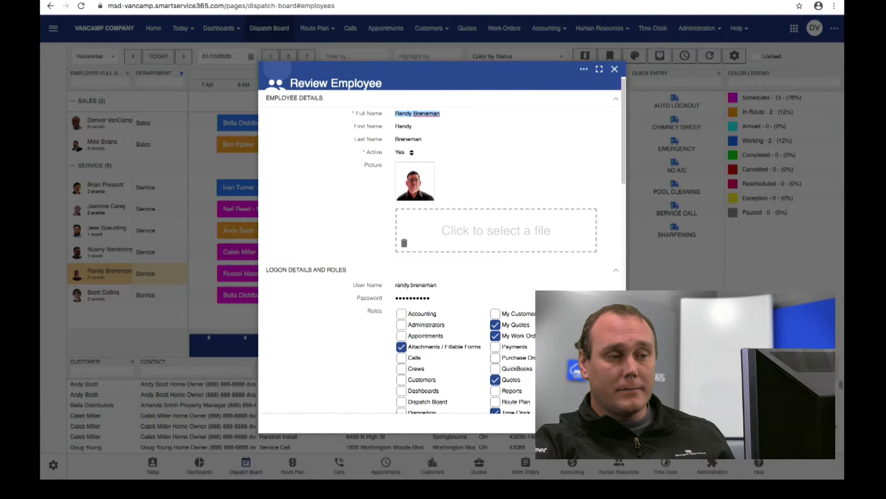
scroll(440, 249, "down", 2)
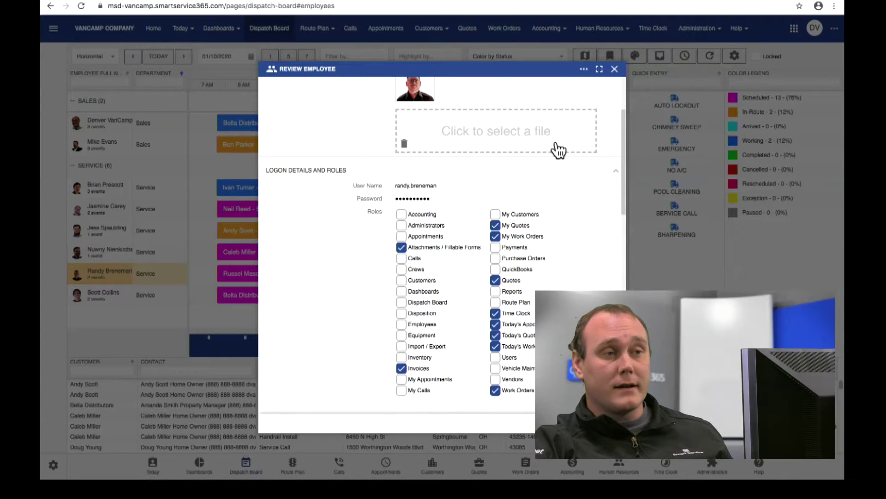
left_click(615, 70)
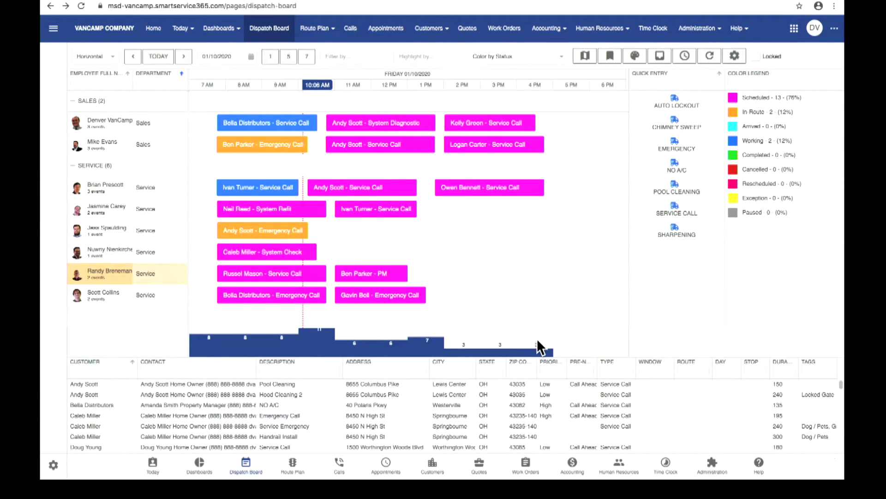
- Change the status of the 11 AM PM appointment on the dispatch board to Waiting List
right_click(372, 278)
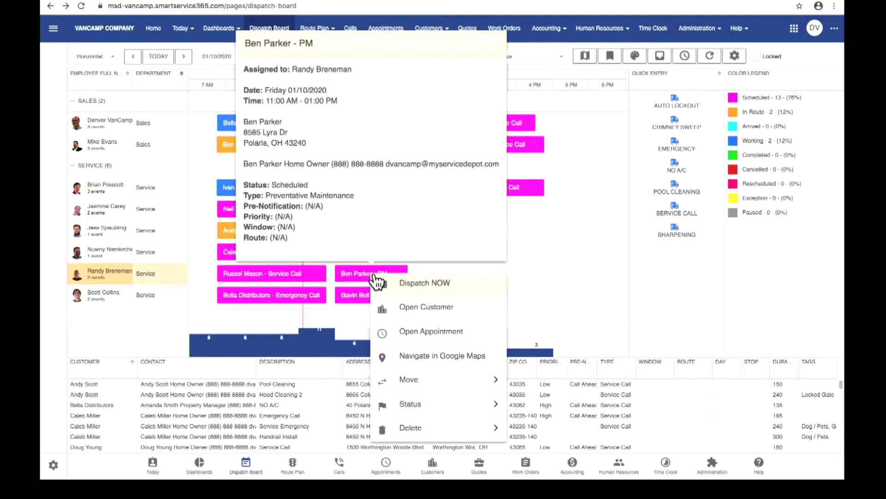
mouse_move(462, 411)
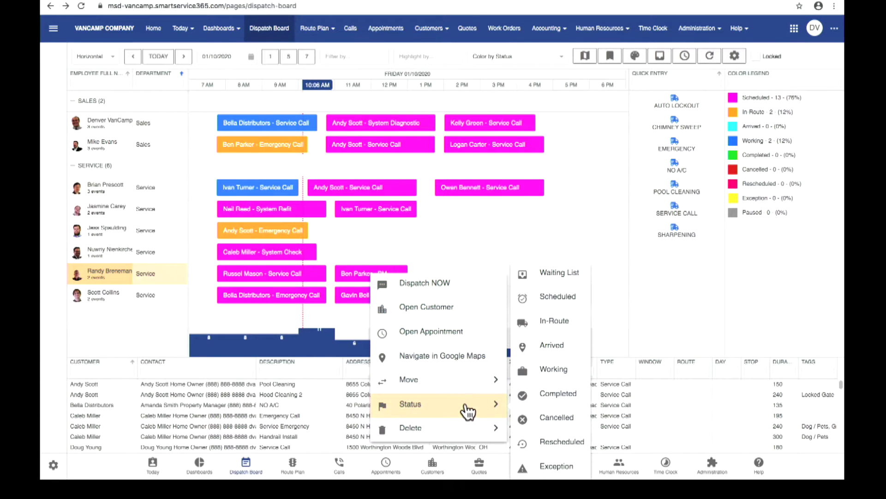
left_click(553, 273)
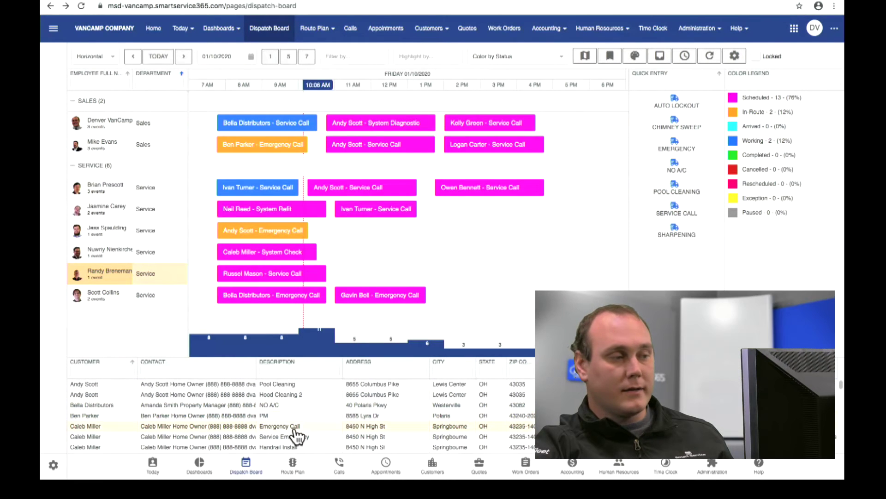
- Filter the waiting list's customer column by "cal", and clear the filter again
mouse_move(99, 371)
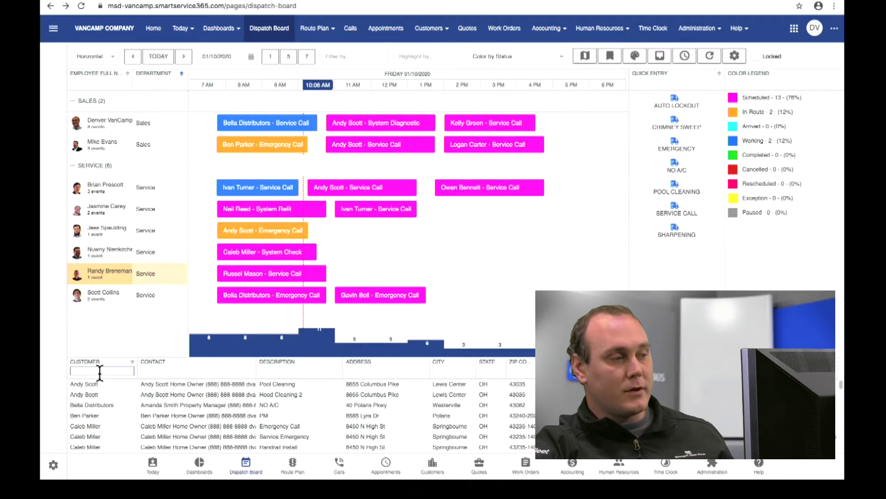
left_click(102, 371)
type("cal")
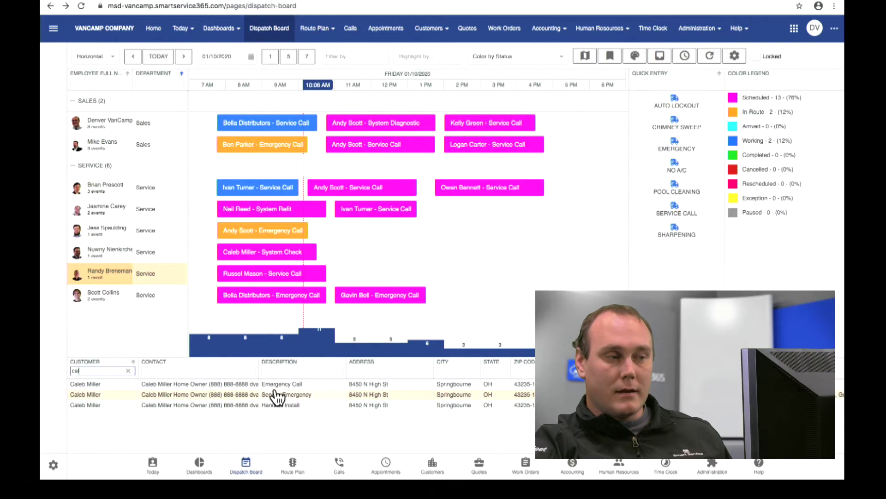
left_click(127, 370)
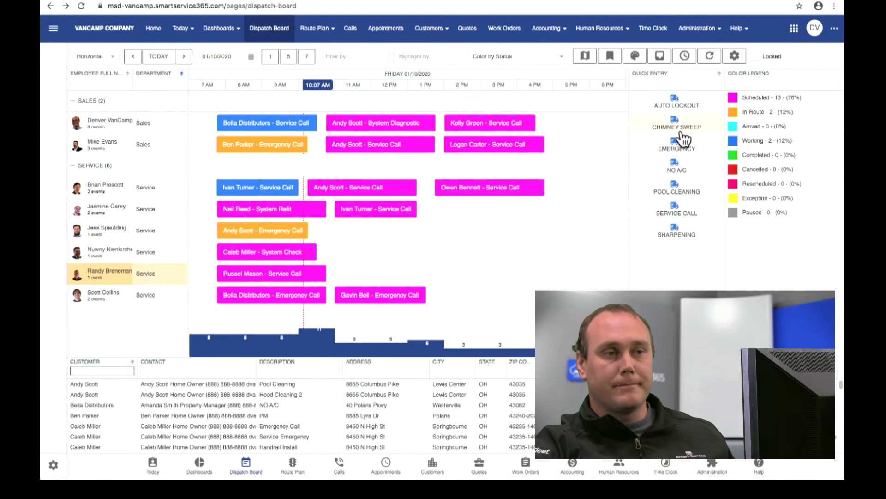
- Examine the available options for coloring the dispatch board's appointments, keeping Color by Status
left_click(562, 58)
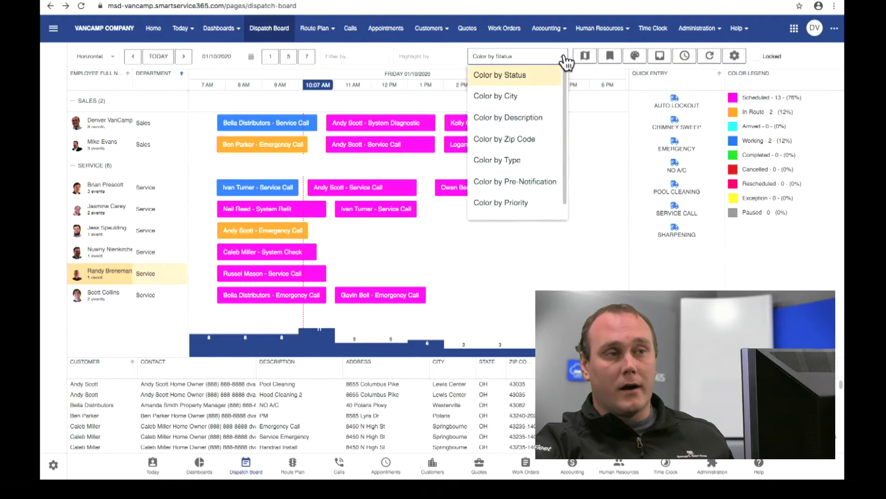
left_click(563, 58)
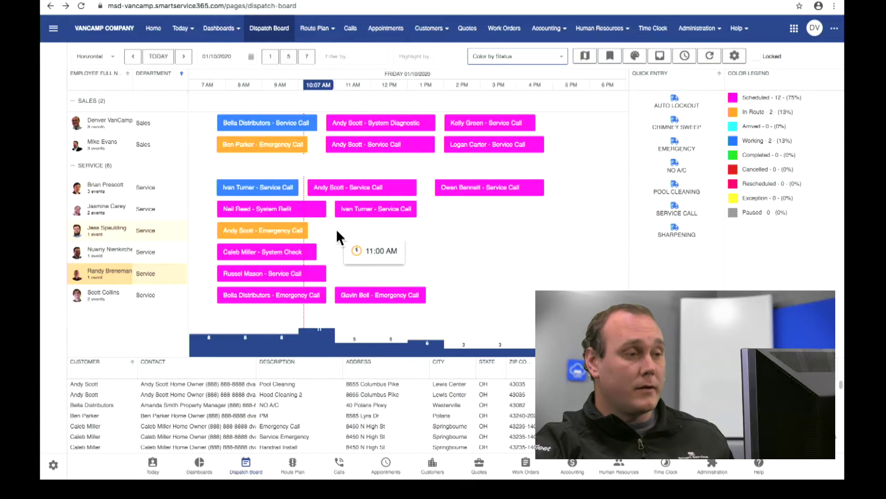
left_click_drag(336, 230, 440, 231)
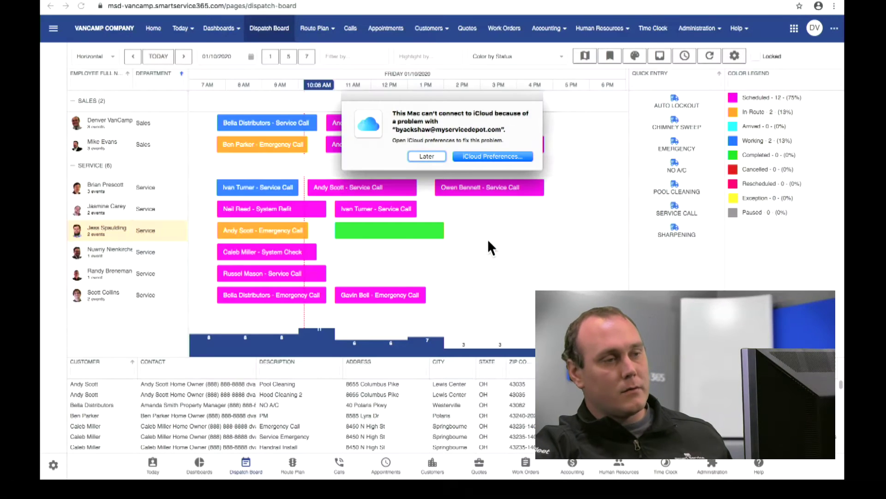
left_click(425, 155)
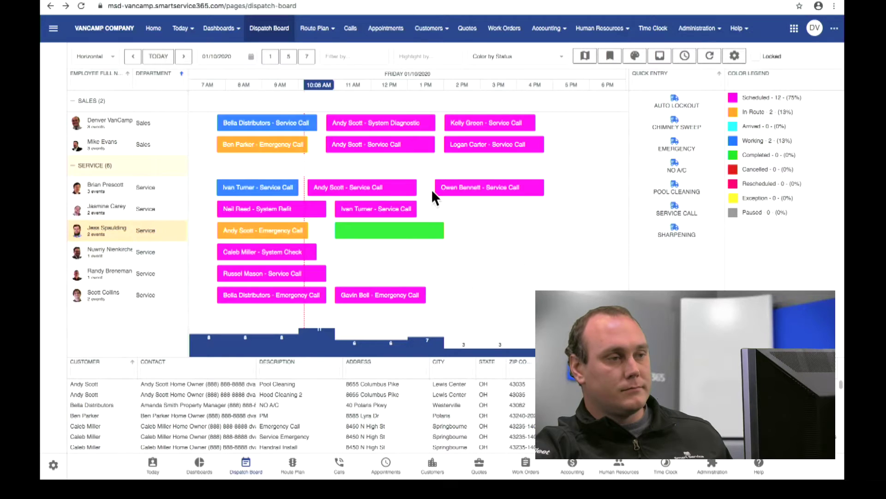
right_click(405, 229)
left_click(331, 271)
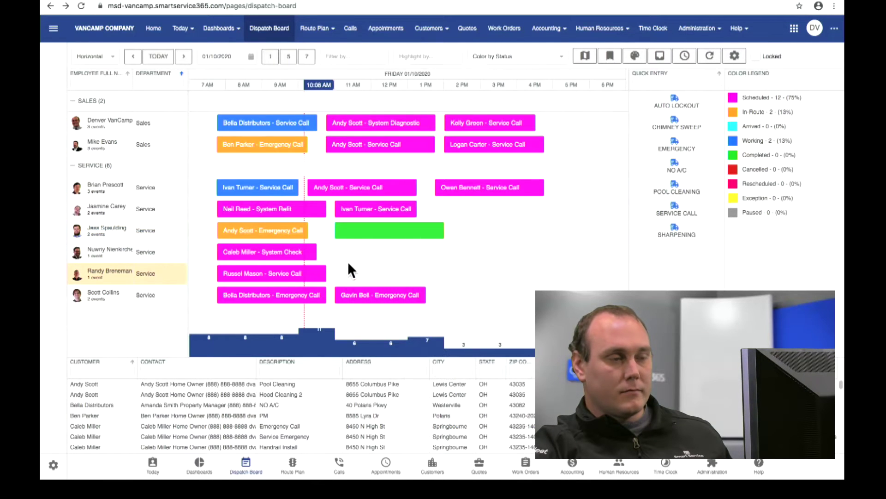
right_click(387, 237)
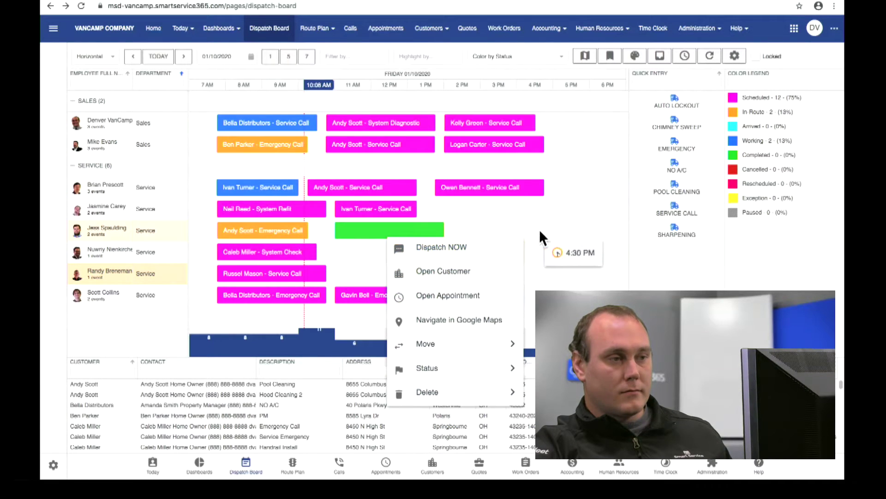
right_click(539, 233)
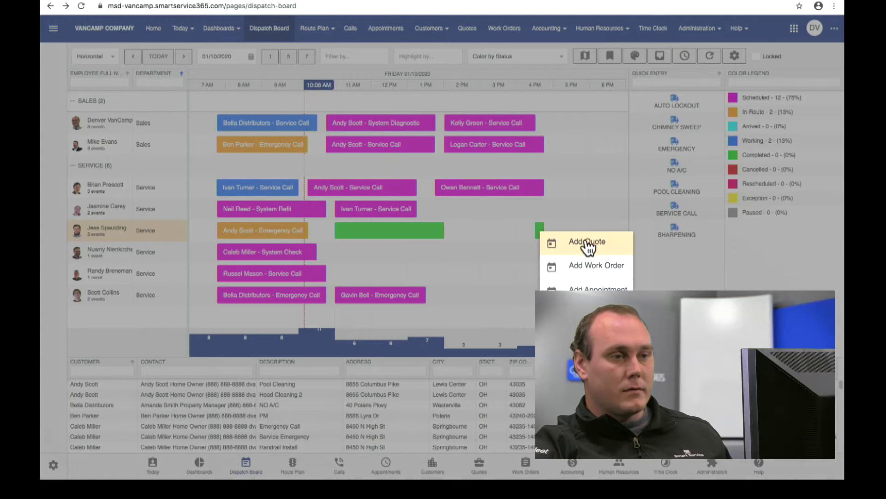
left_click(563, 323)
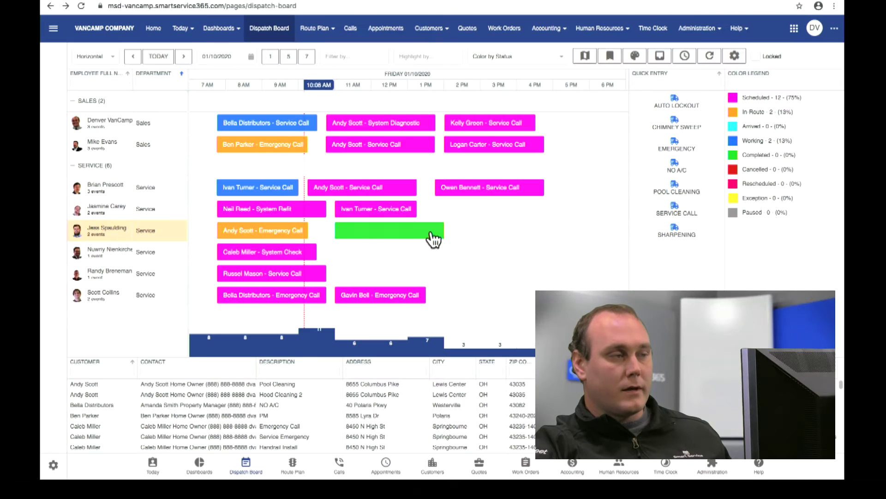
left_click(81, 6)
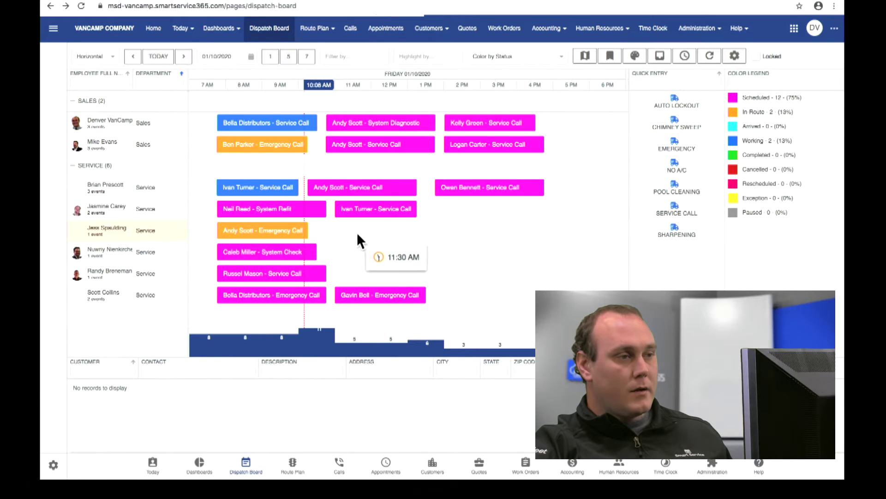
- Add a quote from 11 AM to 1:15 PM for the third Service employee, and start a new customer record for it
left_click_drag(340, 229, 415, 228)
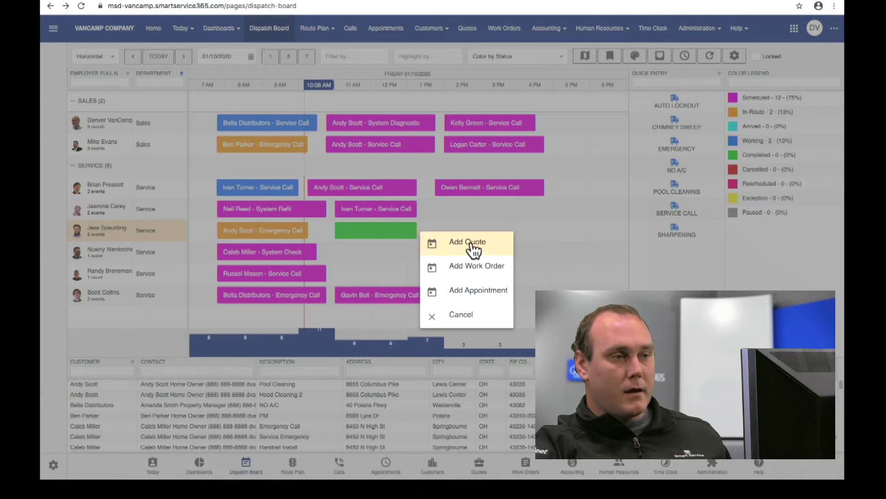
left_click(470, 242)
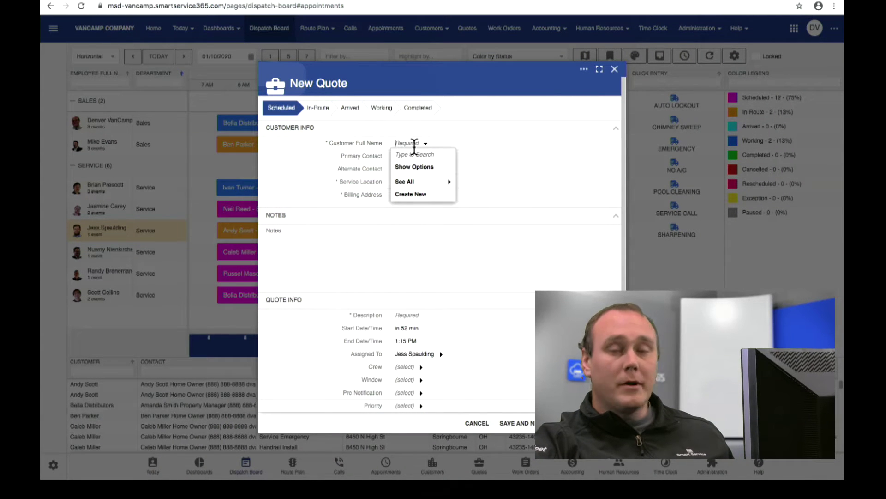
left_click(421, 195)
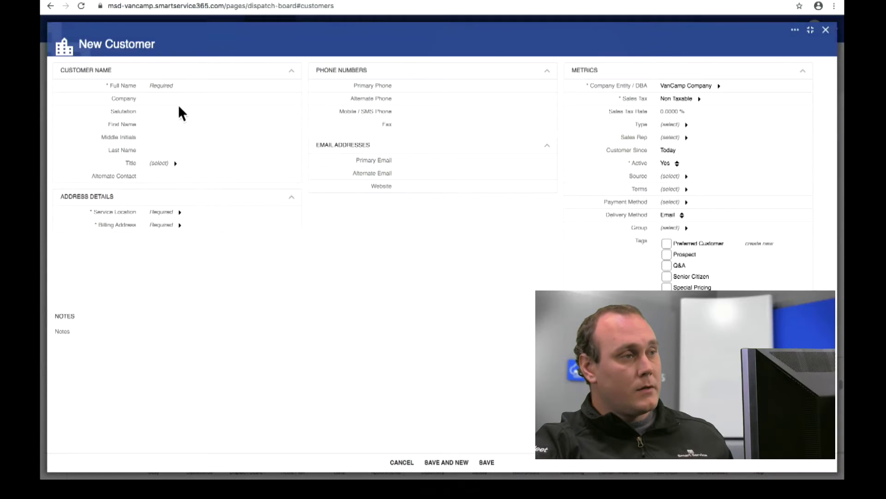
left_click(155, 85)
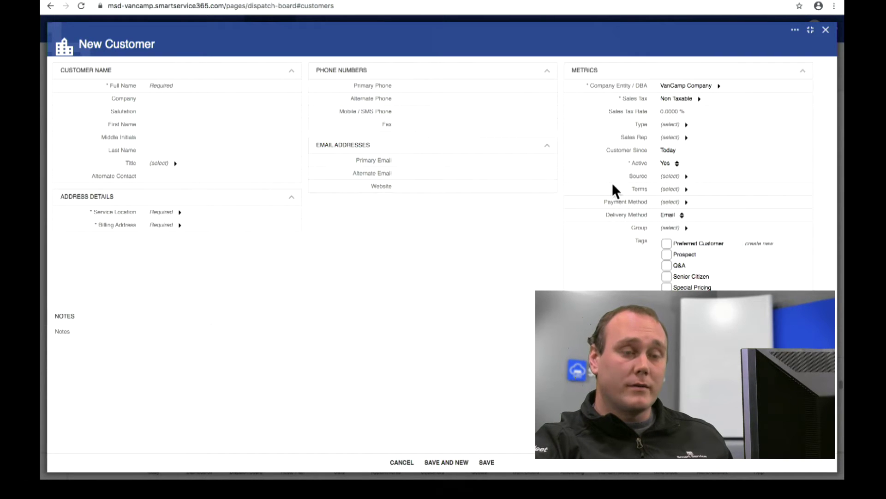
- View the list of selectable sources for the new customer, and close it without choosing one
left_click(687, 176)
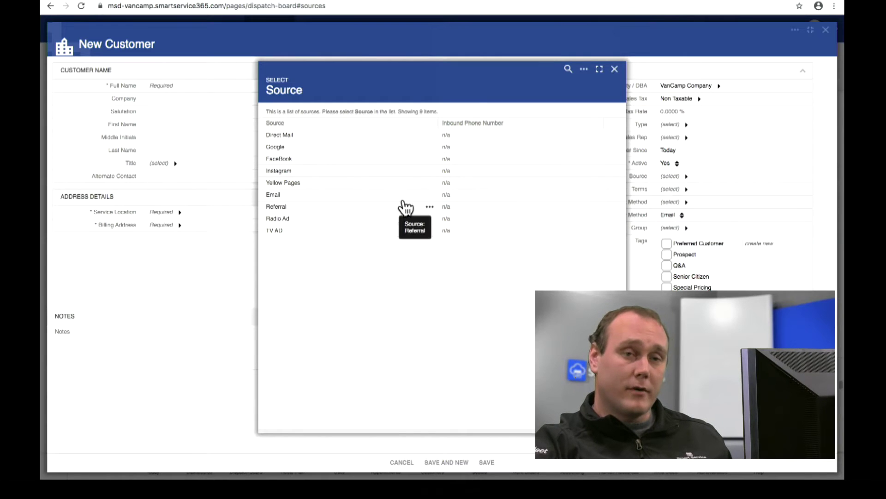
left_click(614, 69)
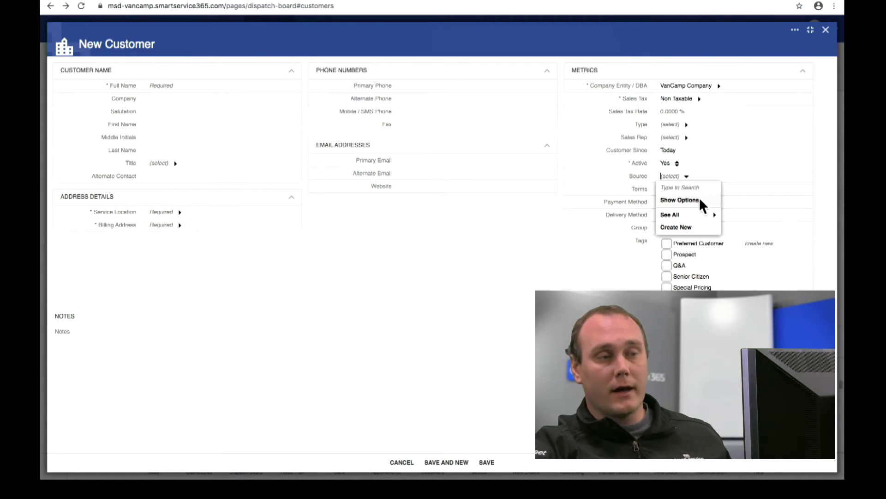
- Search the new customer's type options for "res", and clear the entry without choosing a type
left_click(673, 125)
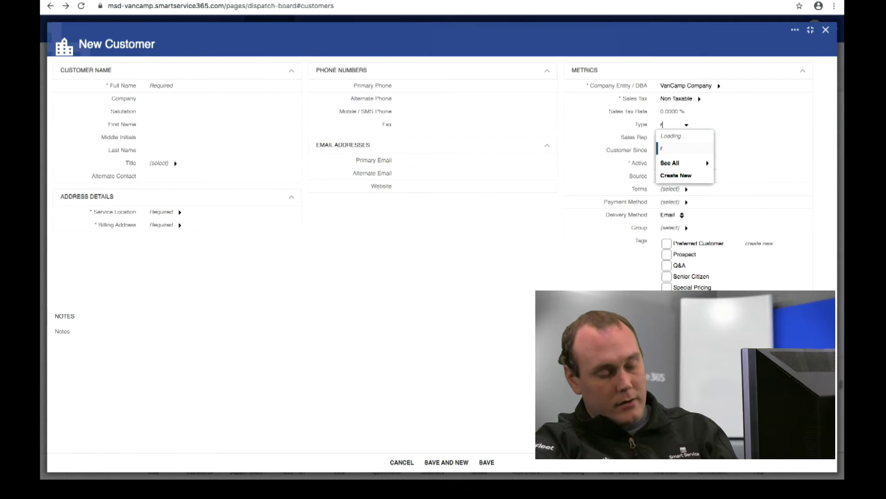
type("res")
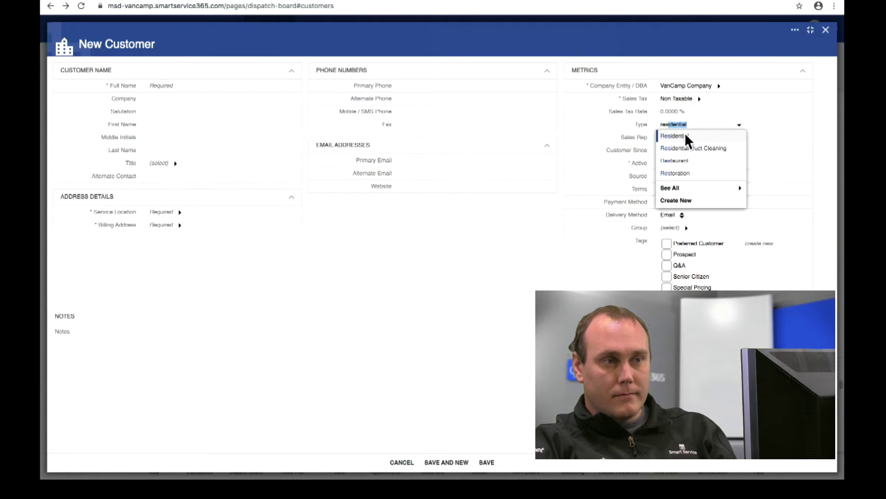
key("BackSpace")
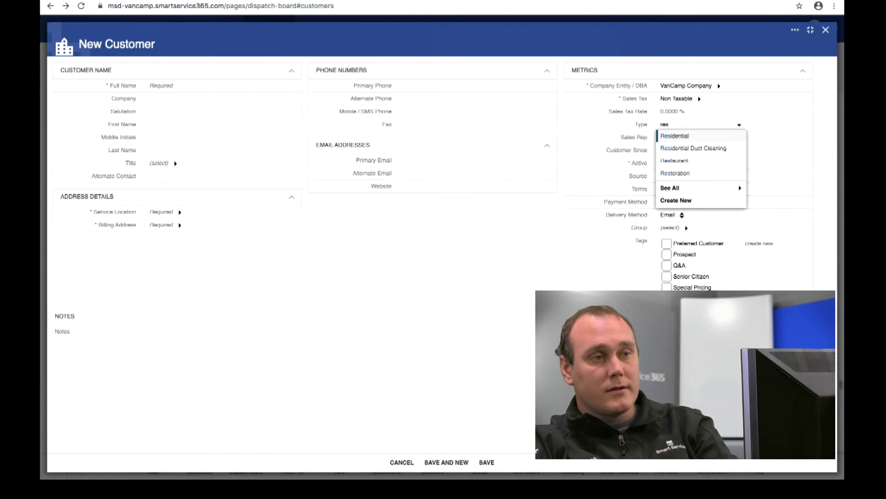
key("BackSpace")
key("BackSpace")
key("BackSpace")
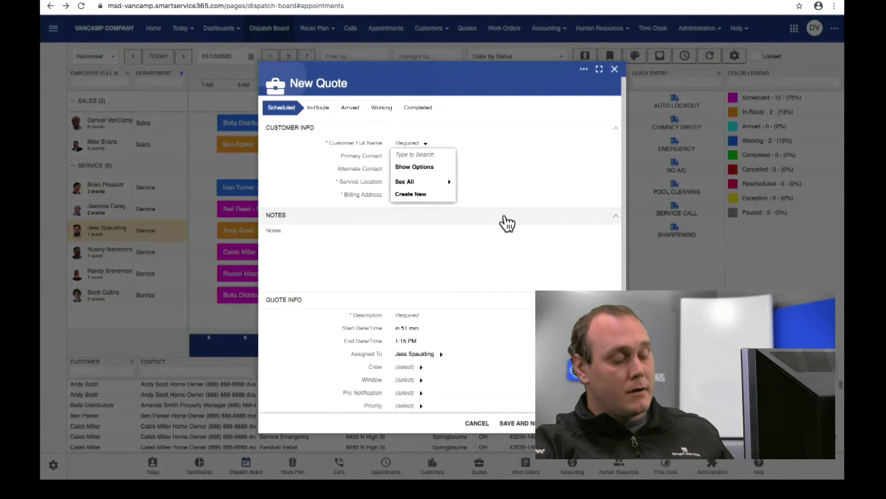
- Assign the eighth existing customer matching "r" to the quote, and set its description to Service Call 22
type("r")
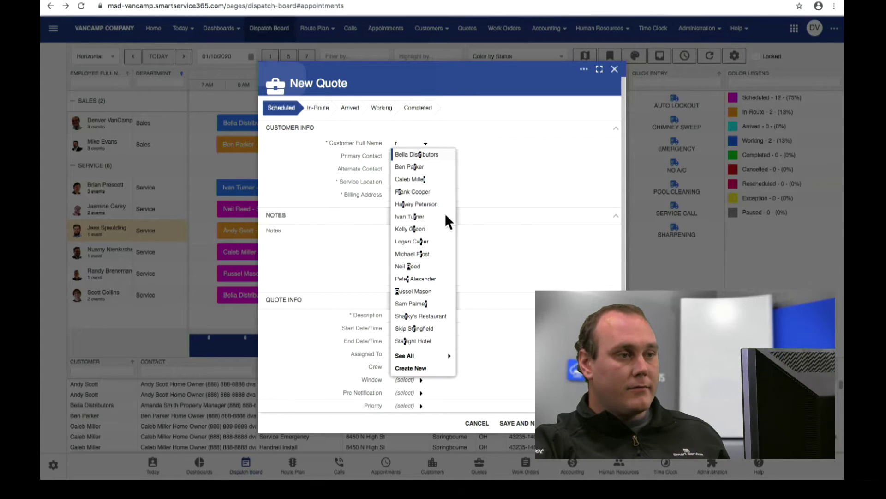
left_click(425, 240)
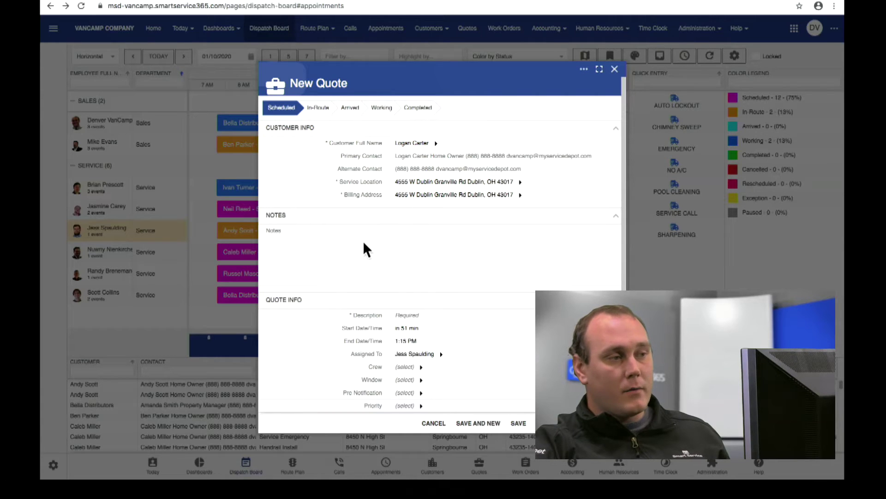
scroll(369, 242, "down", 3)
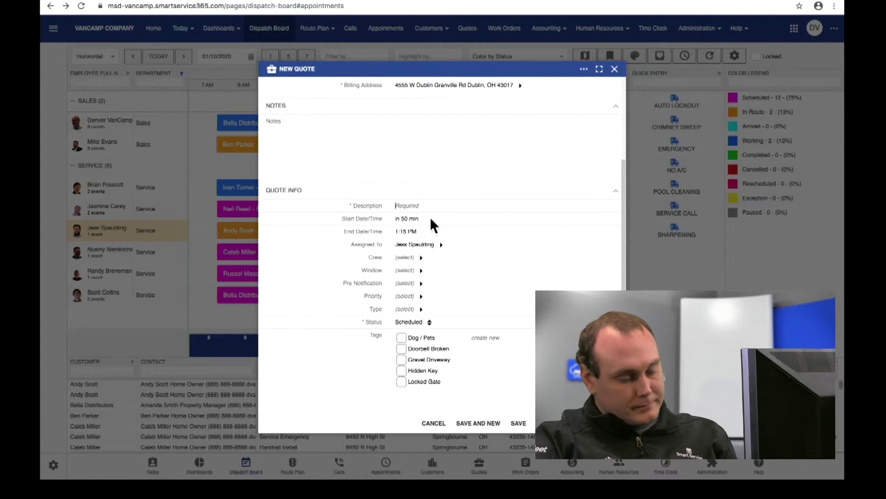
type("Service Call 22")
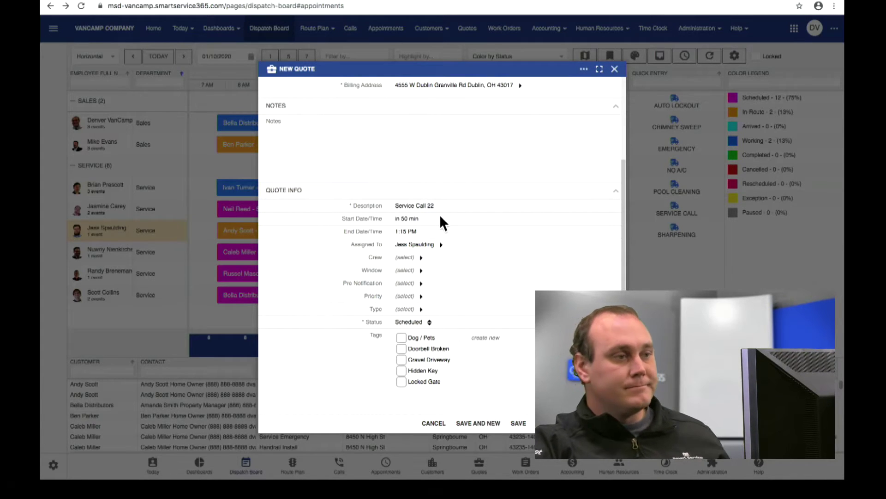
- View the quote's start date and time picker, and close it
mouse_move(413, 220)
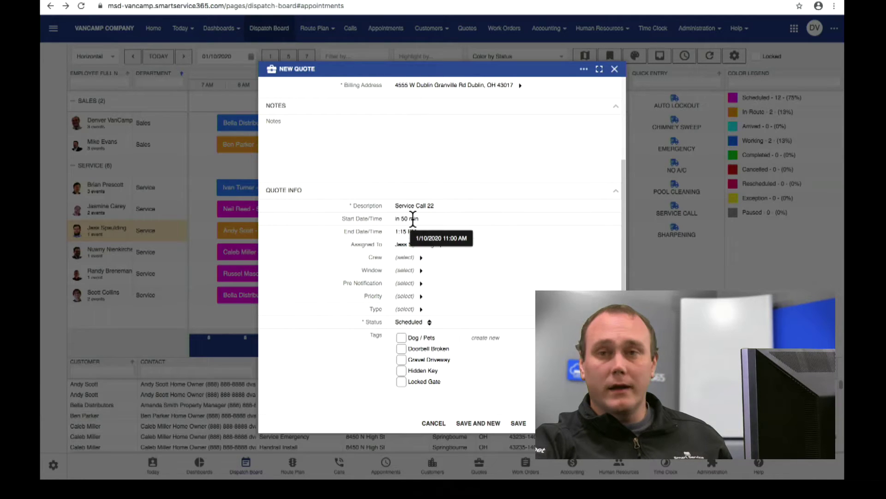
left_click(413, 220)
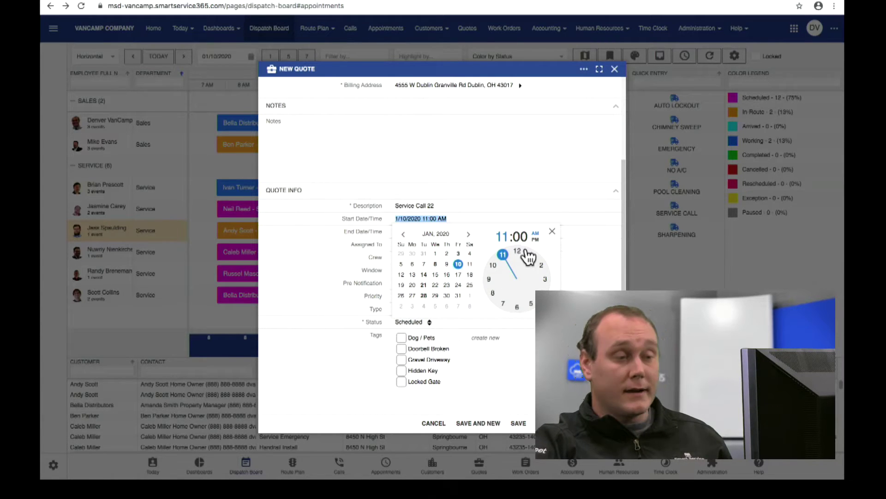
left_click(552, 232)
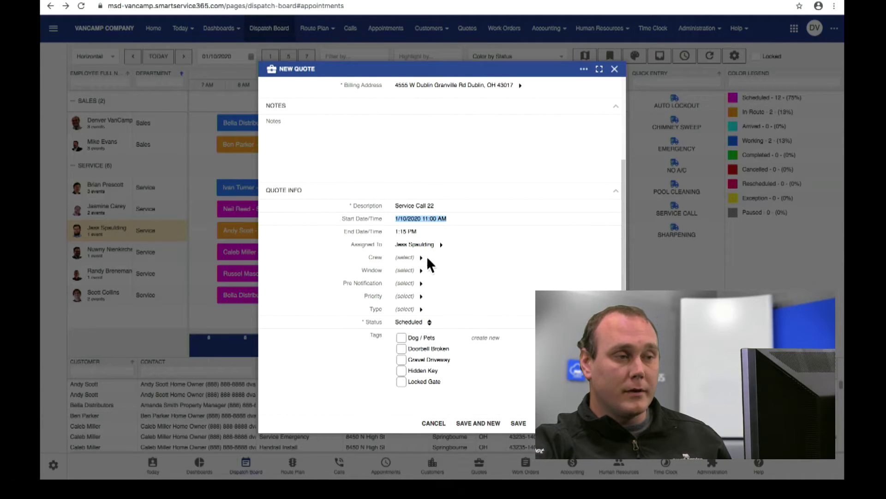
- View the list of crews and the window options for the quote, and close both without choosing one
left_click(421, 257)
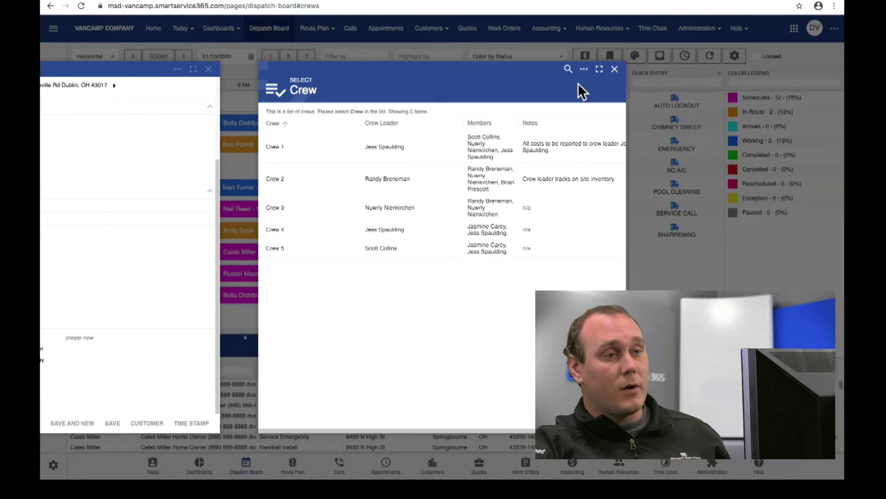
left_click(614, 69)
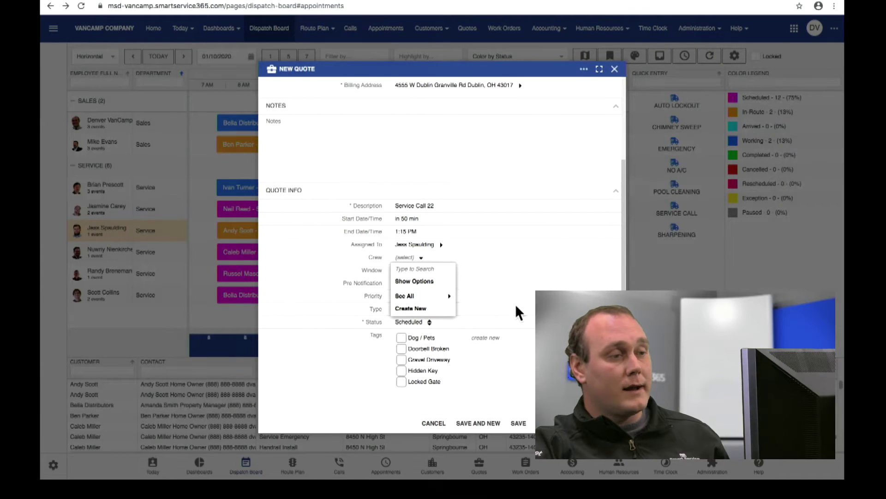
key("Tab")
key("Tab")
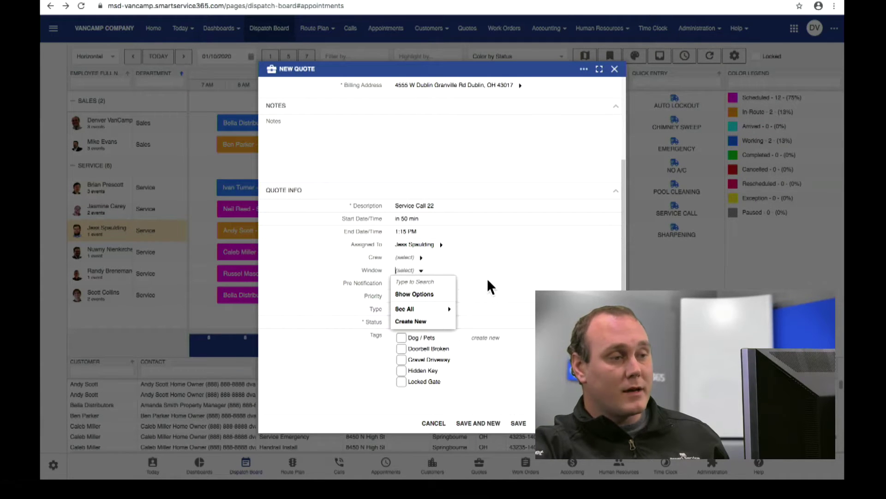
left_click(505, 299)
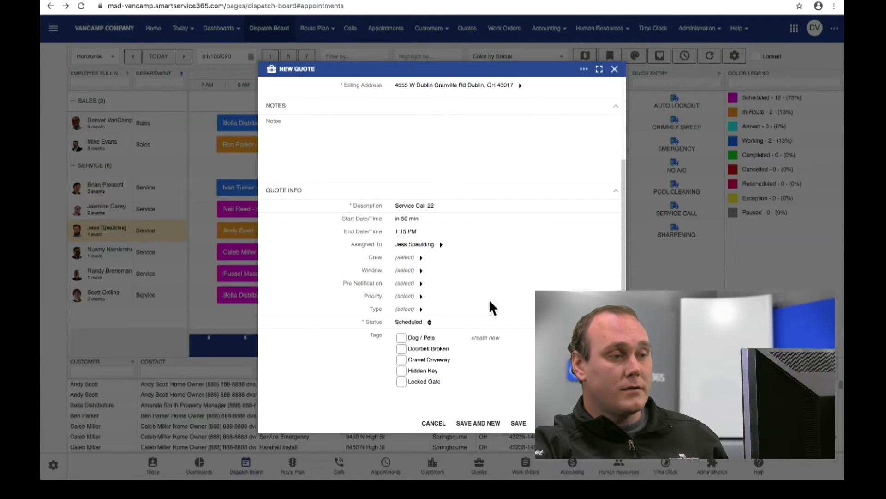
- Set the quote's priority to Low and type to Service Call - Repair, tag it Dog / Pets, and save it
left_click(420, 296)
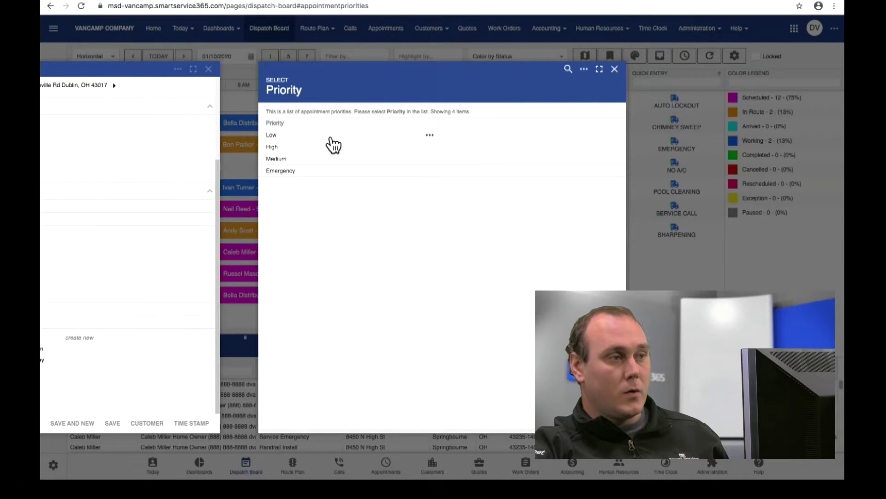
left_click(364, 139)
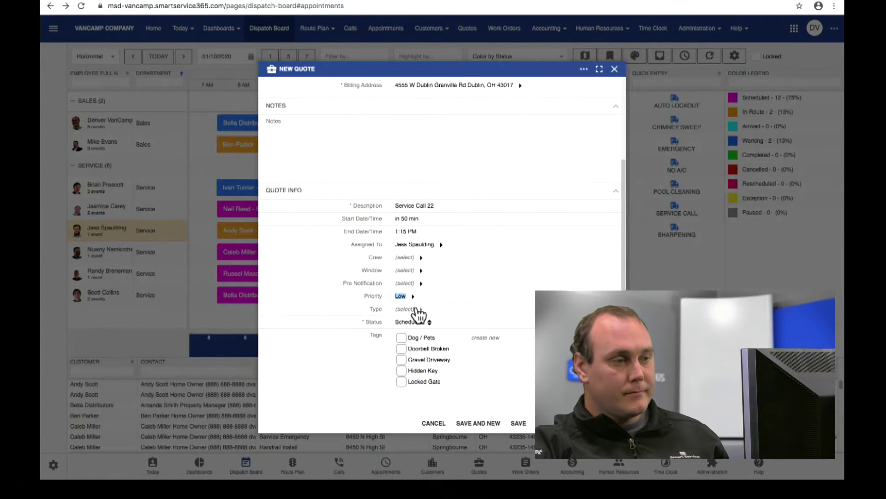
left_click(410, 308)
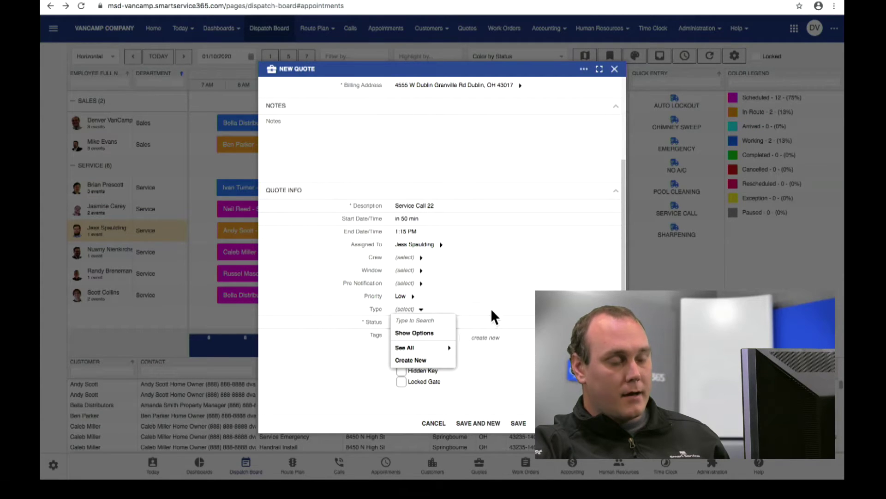
type("service")
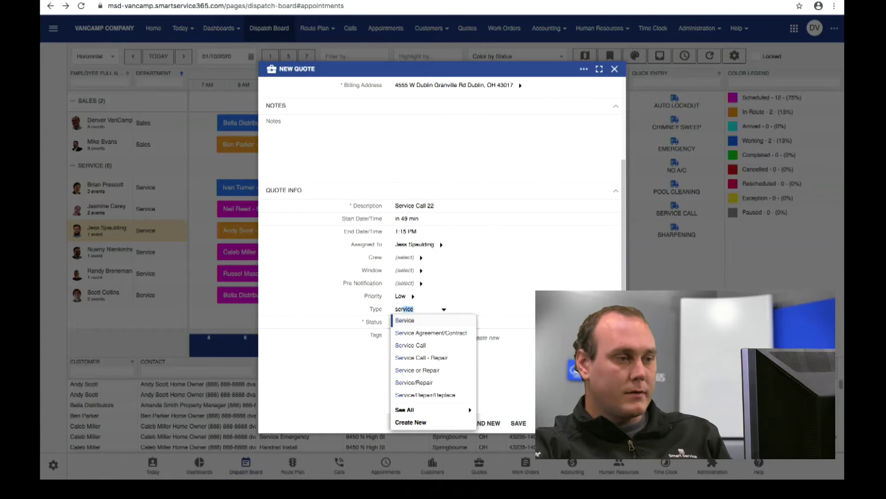
left_click(456, 358)
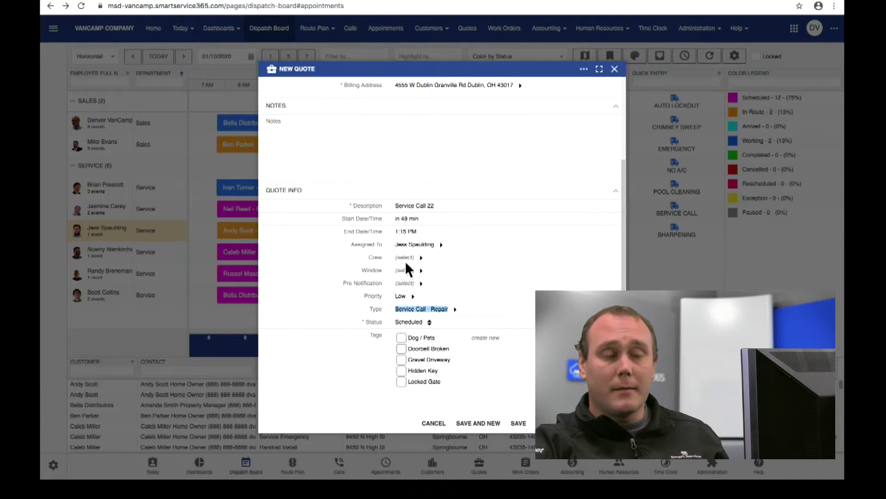
left_click(401, 338)
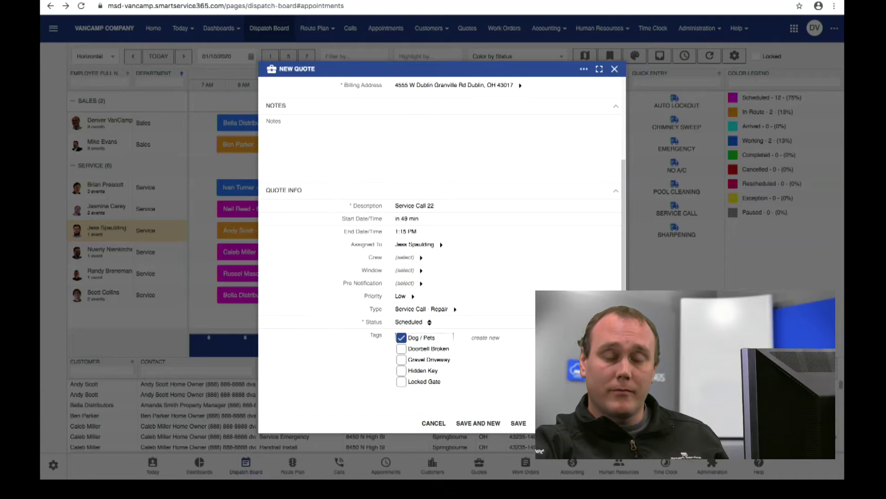
left_click(528, 423)
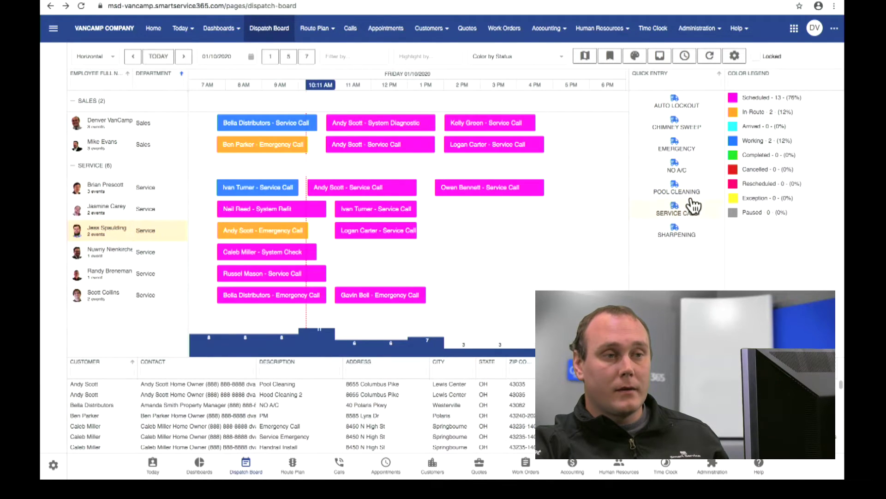
- Add a Service Call quick entry at 2:30 PM for the third Service employee, assign the fifth customer matching "a", and save it
left_click_drag(685, 214, 519, 233)
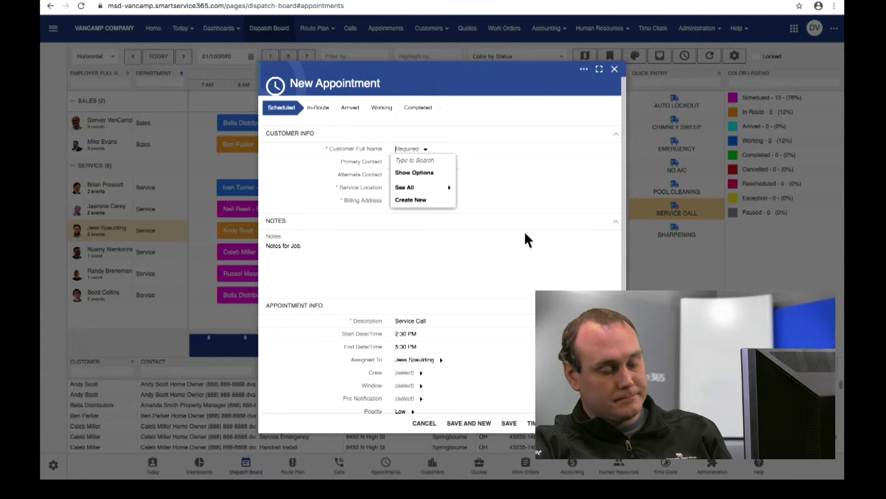
type("a")
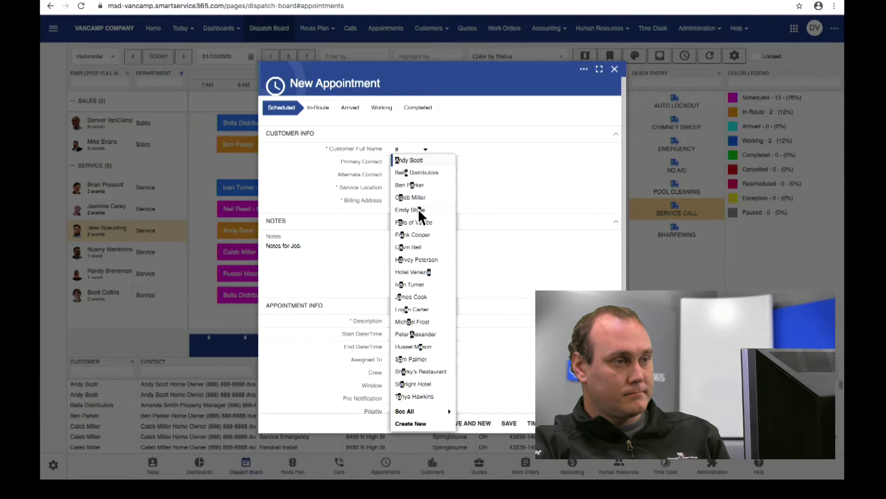
left_click(418, 210)
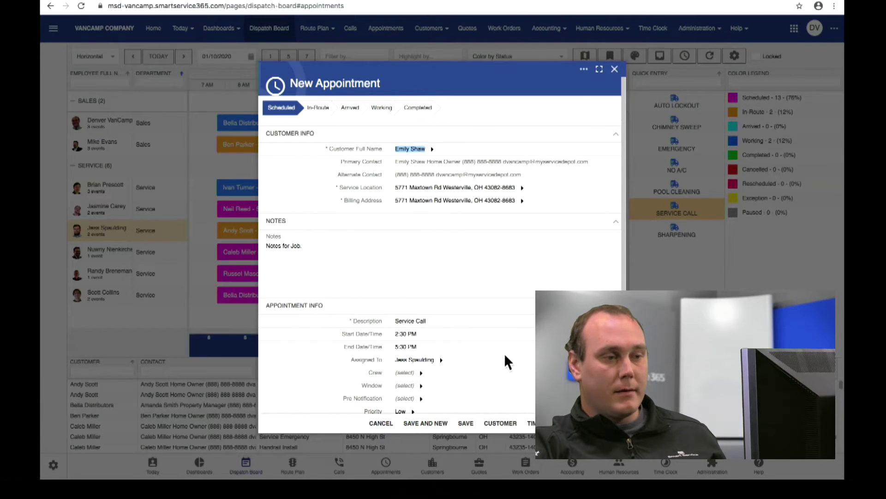
scroll(469, 368, "down", 1)
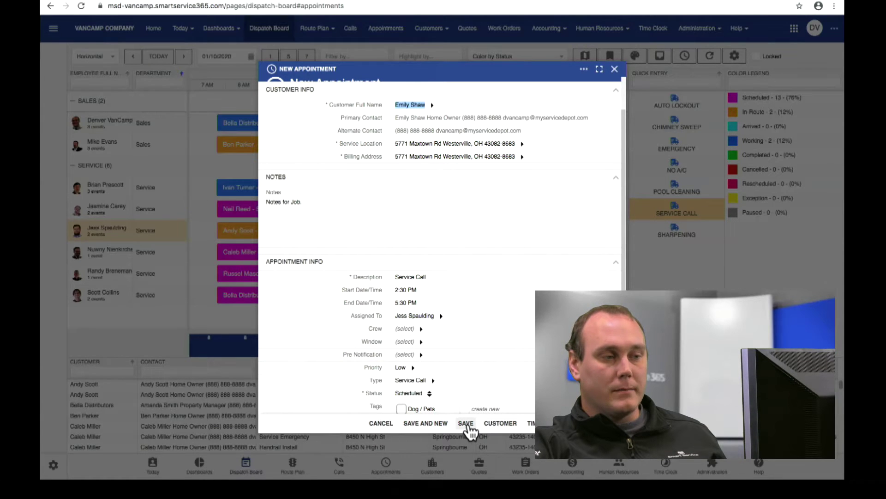
left_click(466, 424)
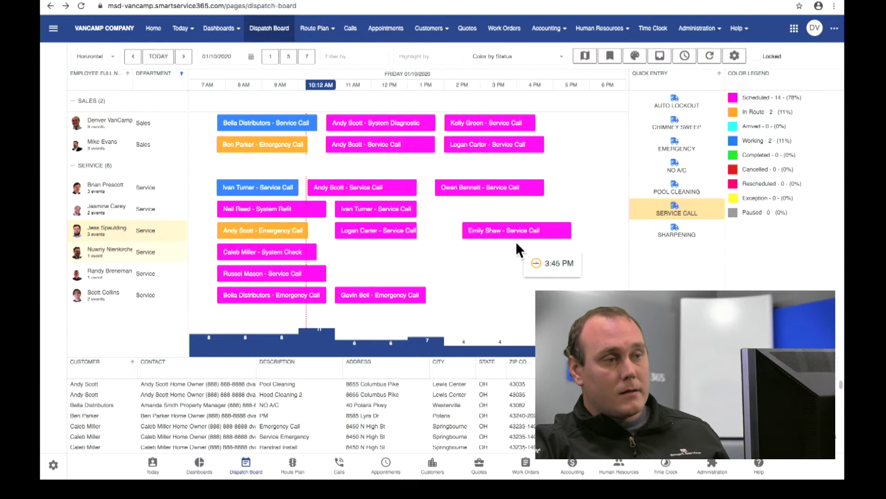
left_click(537, 235)
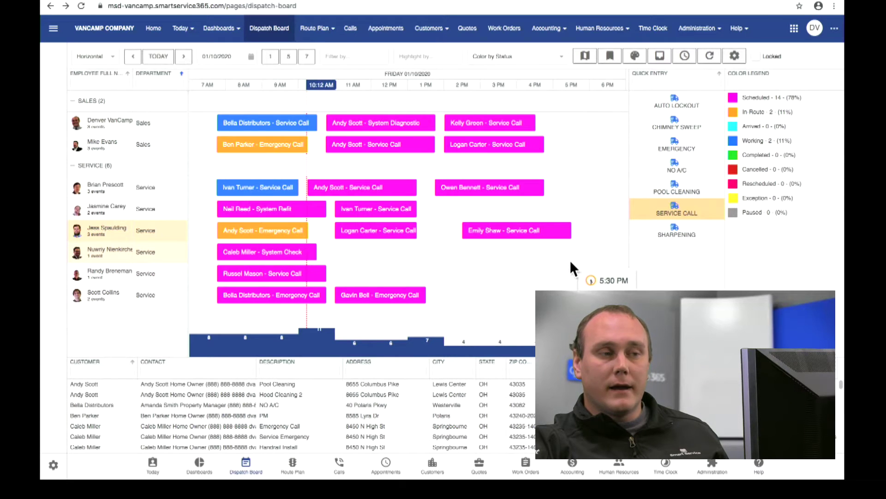
mouse_move(515, 244)
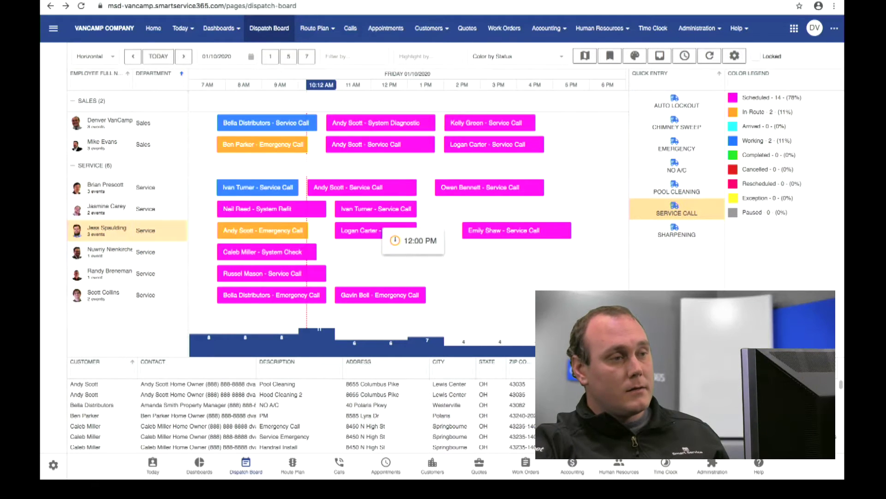
- Open the quote linked to the third Service employee's 11 AM appointment
mouse_move(378, 241)
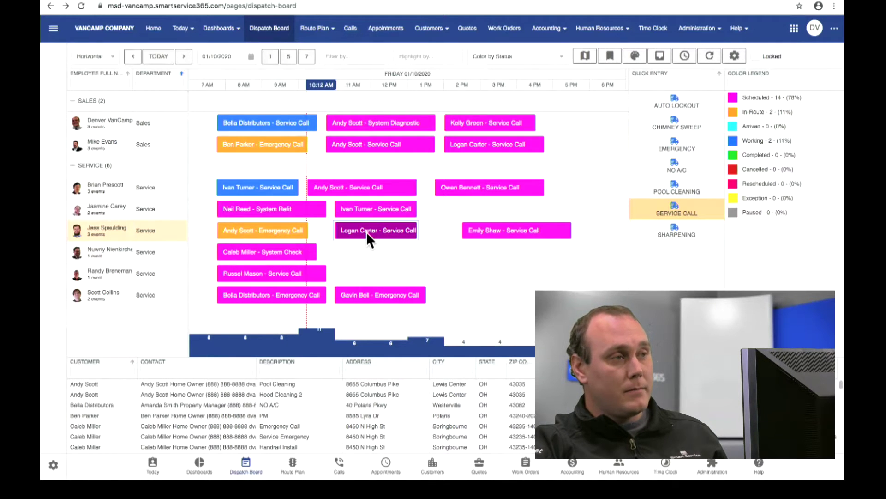
double_click(381, 246)
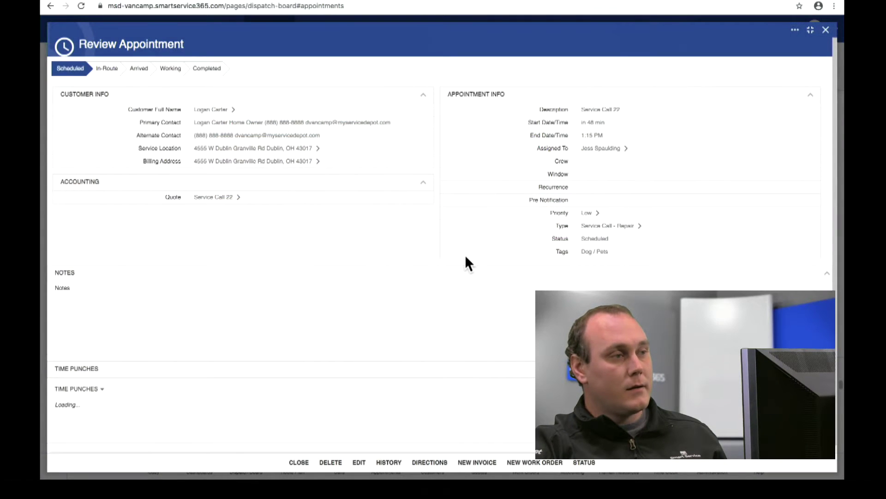
left_click(238, 197)
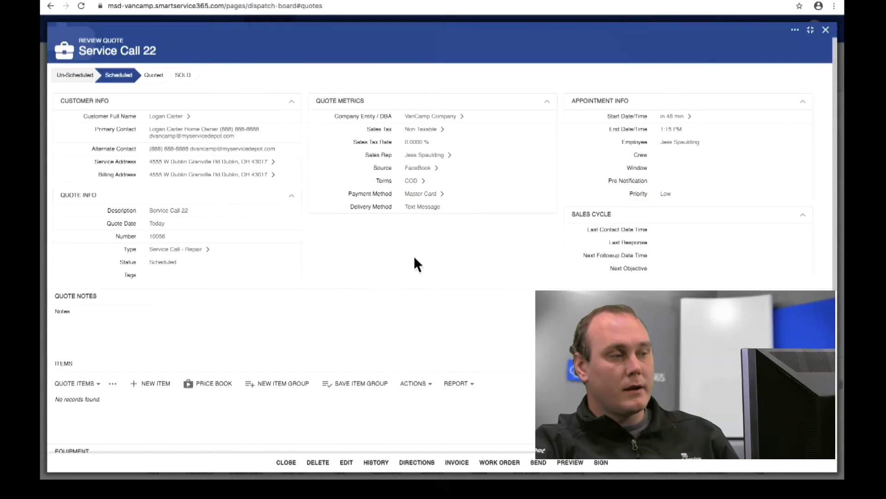
- Add a Service Trip Charge item to the Service Call 22 quote and save it
scroll(414, 258, "down", 3)
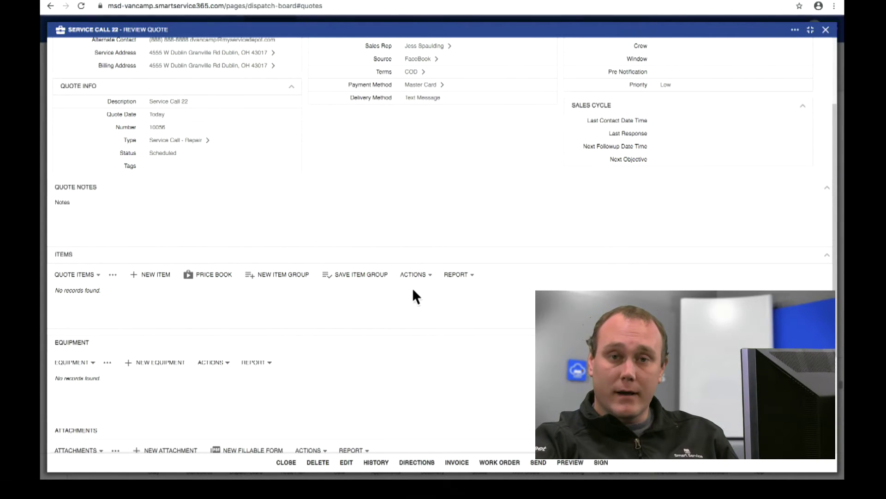
scroll(373, 290, "down", 1)
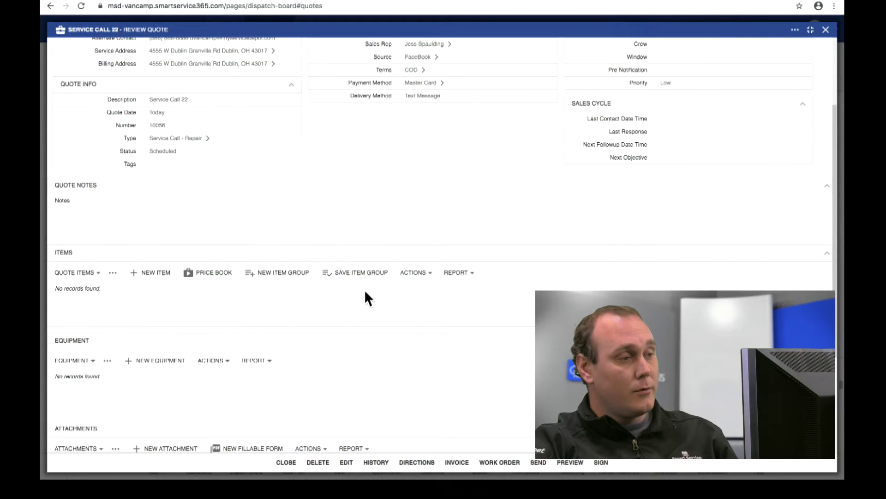
left_click(148, 273)
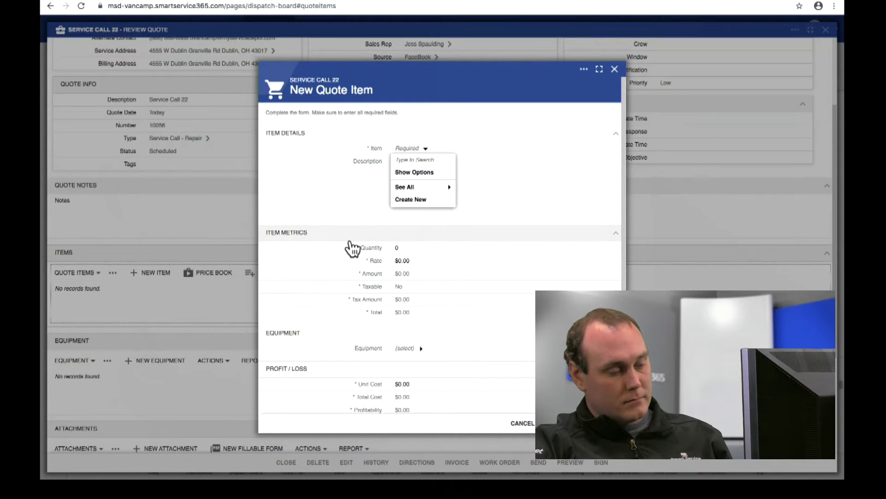
type("scissor Sharpening")
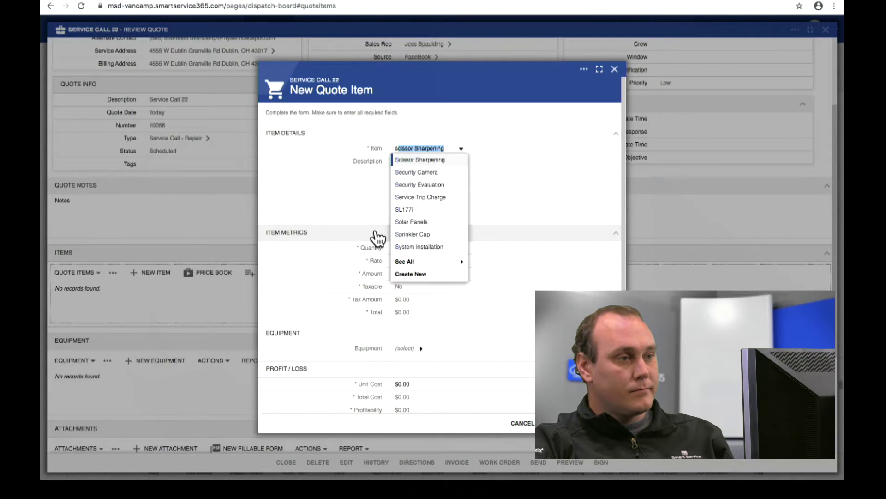
left_click(423, 196)
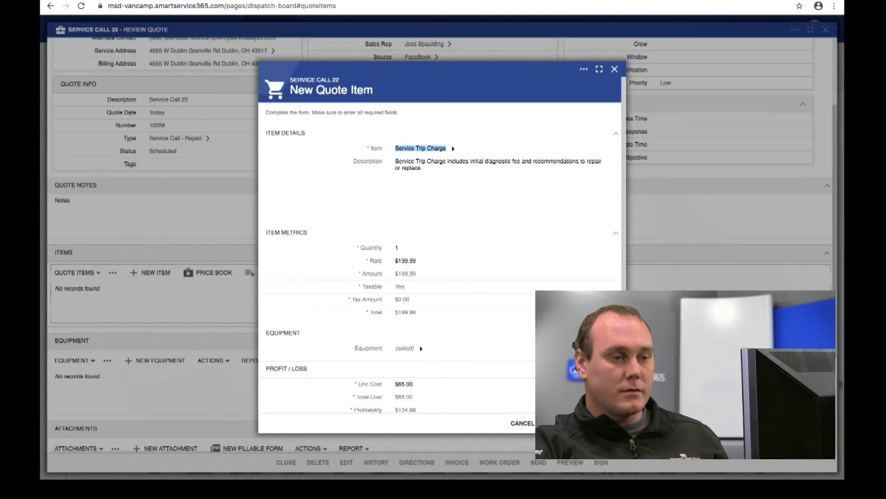
left_click(605, 423)
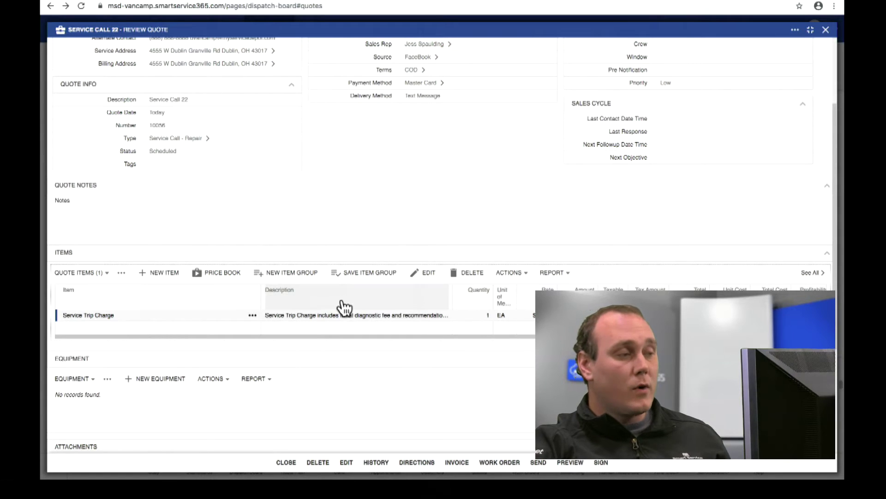
- Add one SL177i strobe light from the price book's Supply House Electrical CO / Smoke category, and return to the quote
left_click(223, 273)
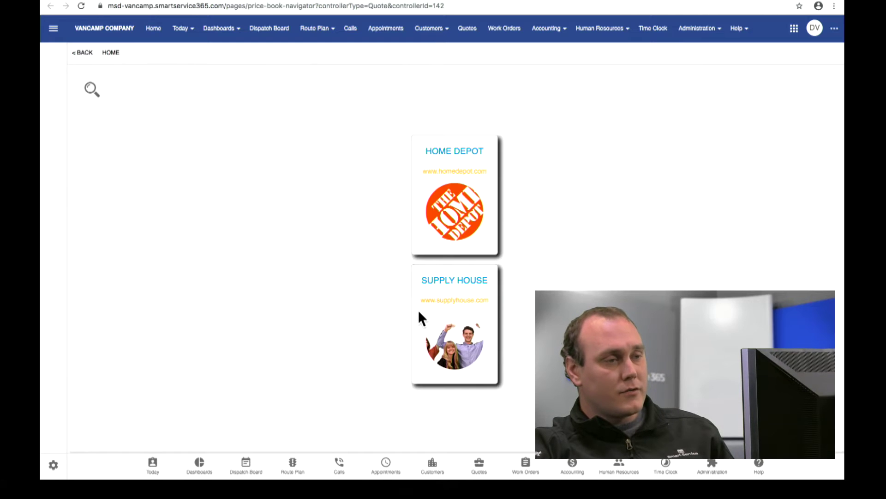
left_click(451, 312)
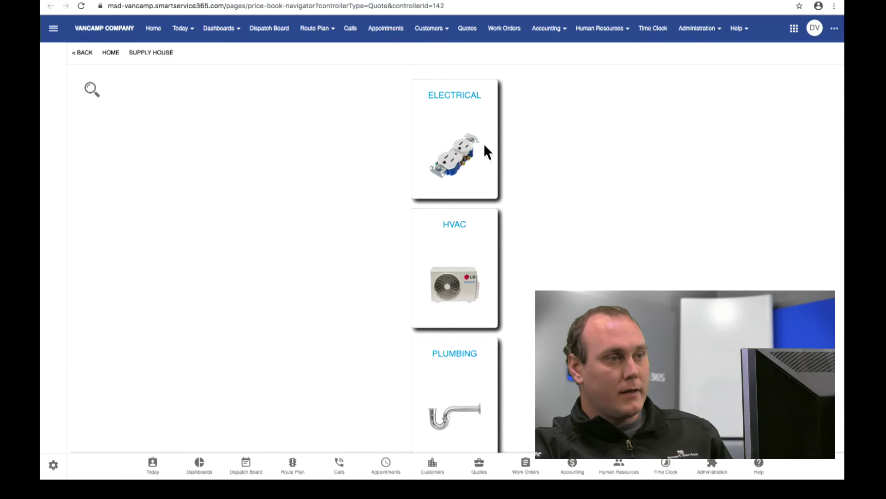
left_click(458, 150)
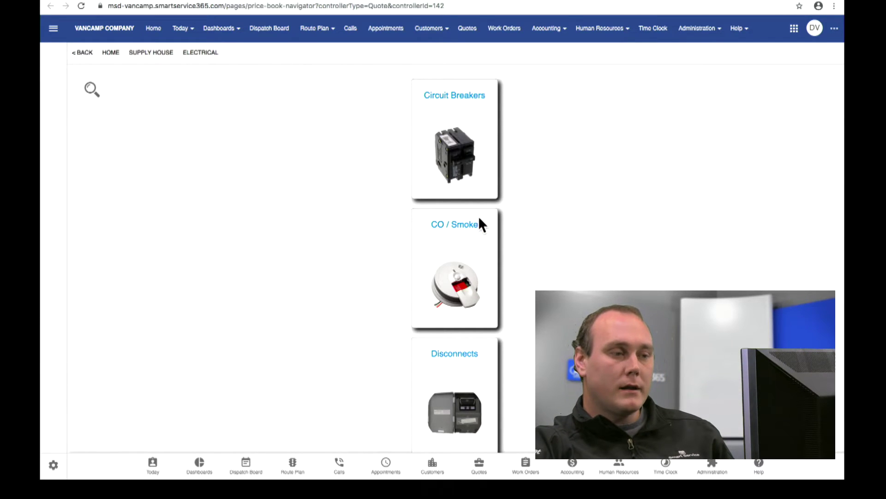
left_click(451, 283)
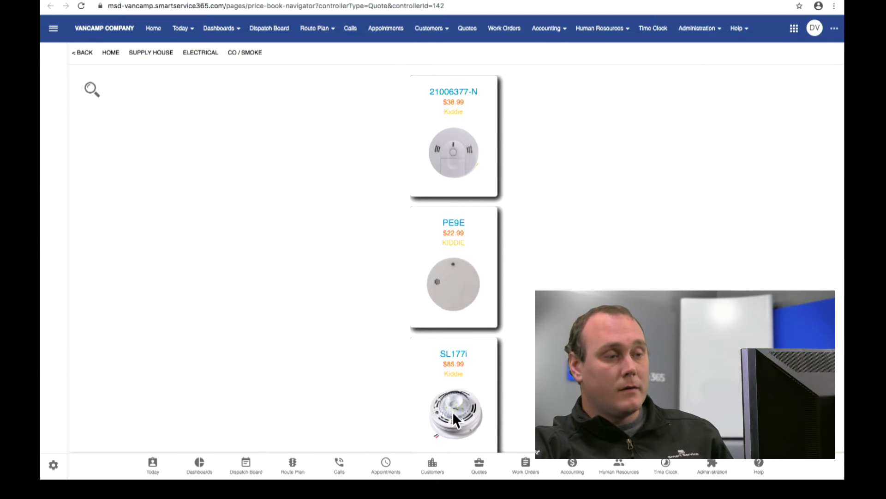
left_click(461, 388)
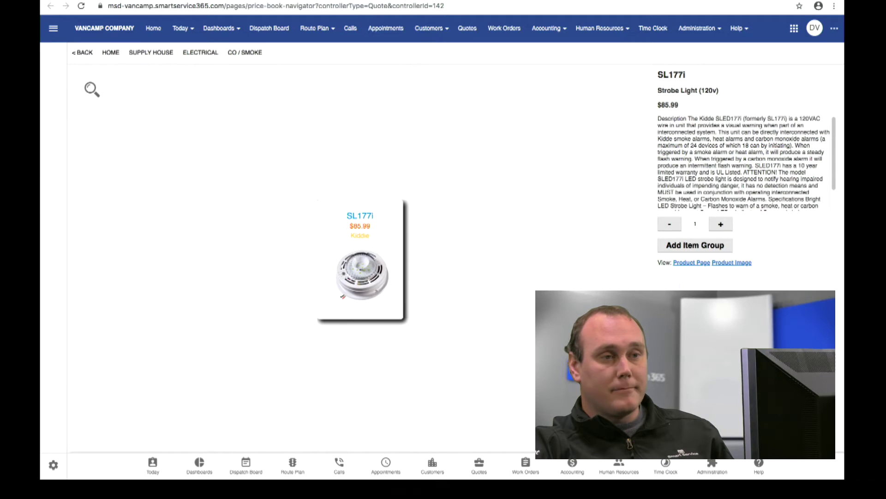
left_click(687, 246)
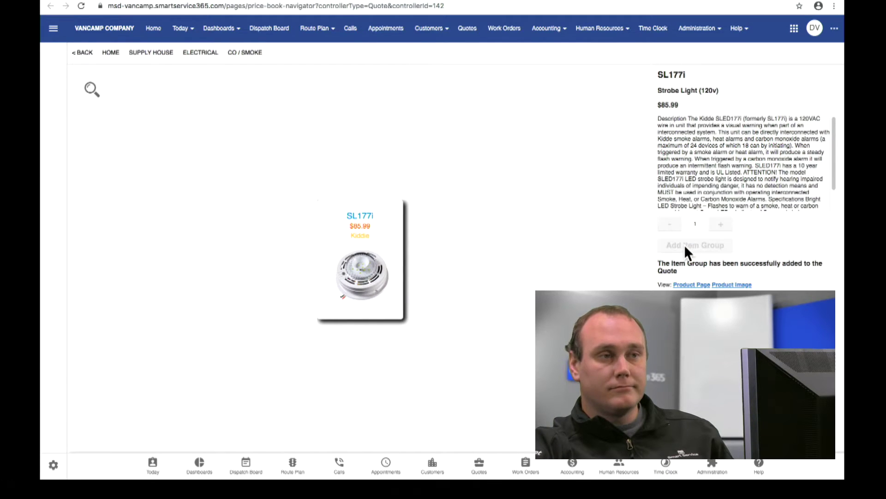
left_click(86, 54)
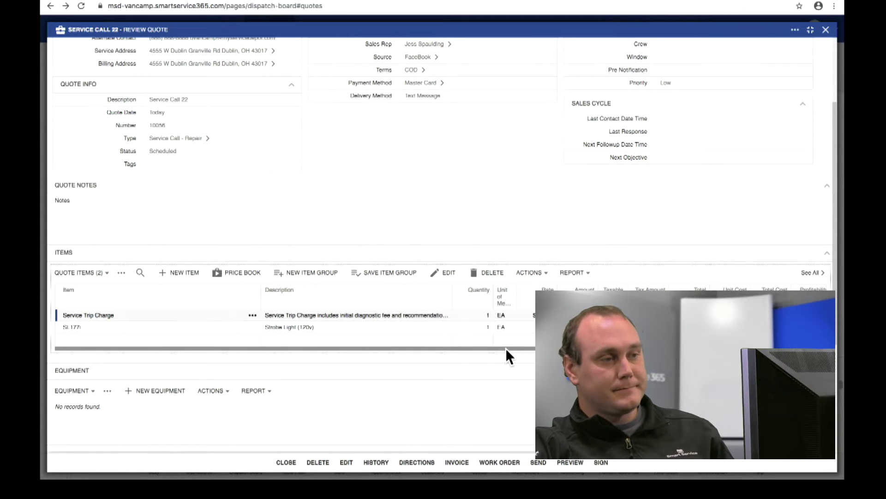
- Add the item group Service Items 1 to the quote
scroll(510, 348, "down", 1)
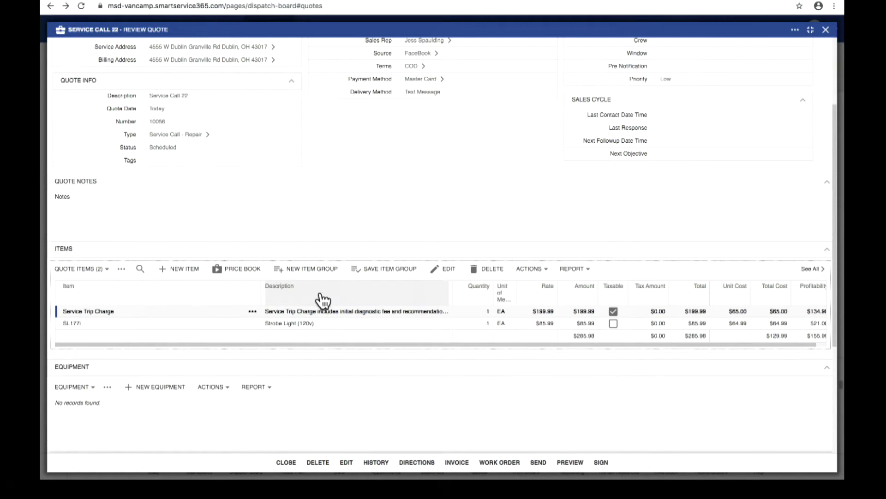
left_click(316, 272)
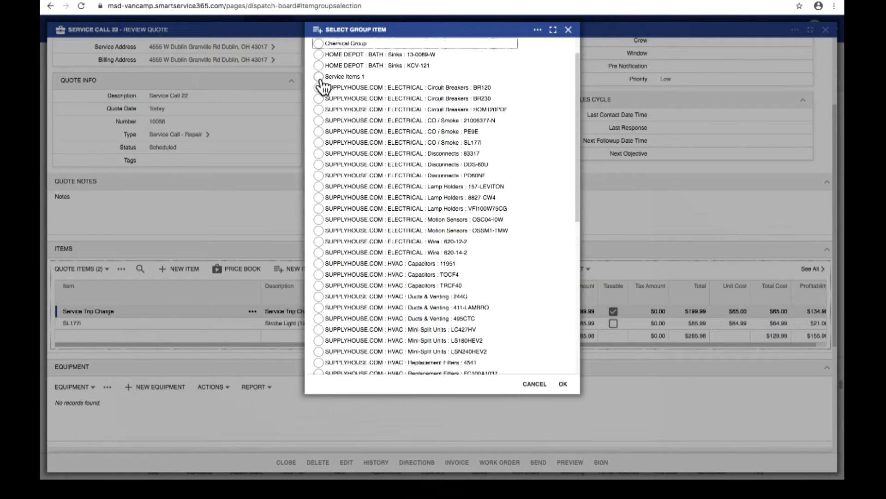
left_click(320, 78)
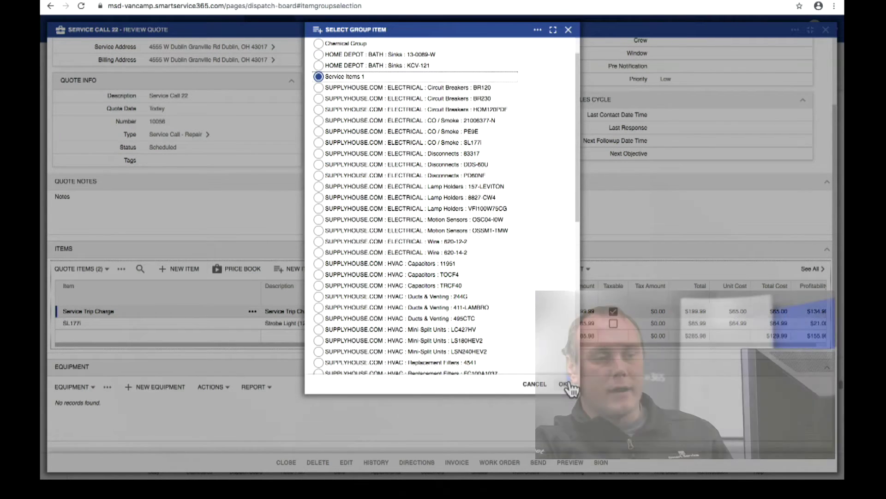
left_click(563, 383)
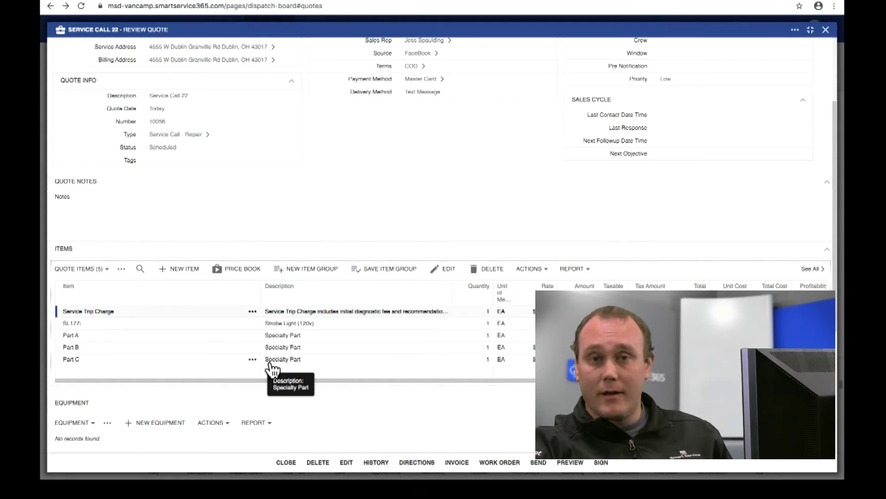
- Look over the quote's items, equipment and attachments, and view its signature form with the terms, closing it without signing
scroll(330, 372, "down", 3)
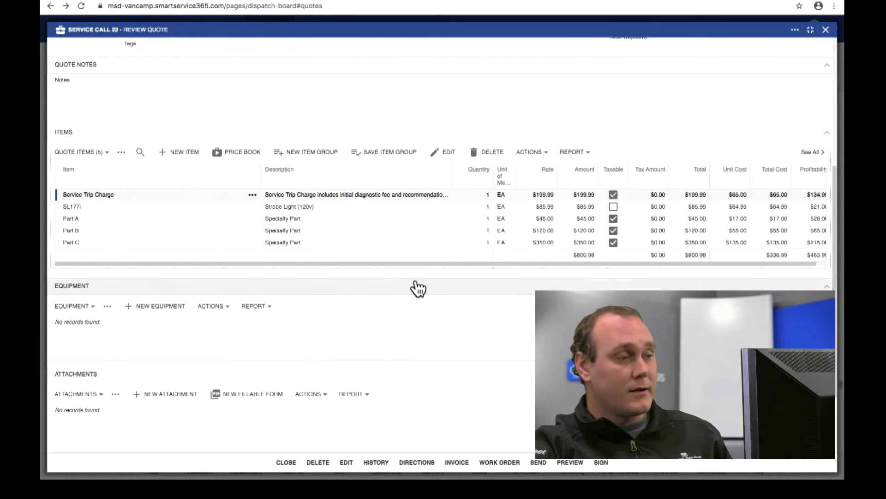
scroll(410, 293, "down", 1)
scroll(411, 286, "down", 1)
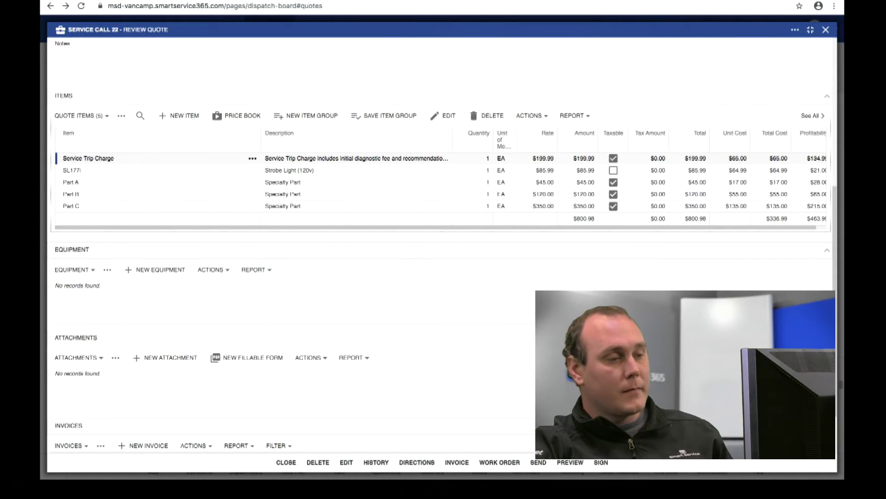
left_click(600, 461)
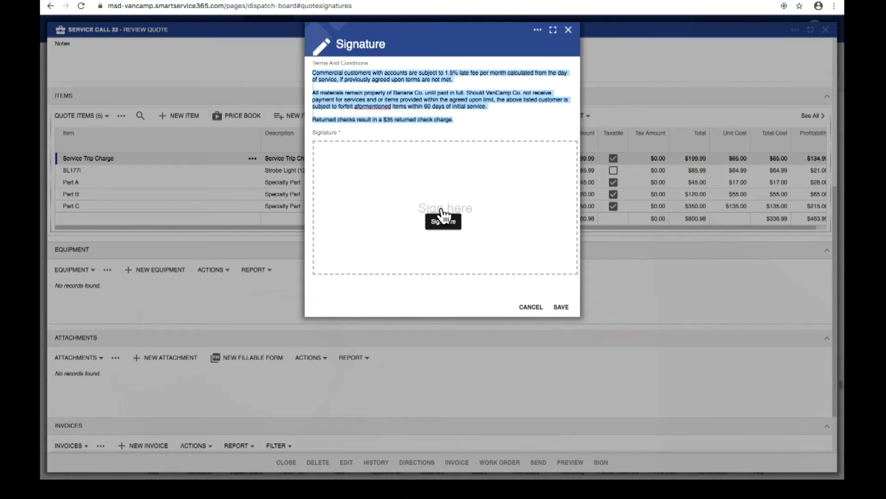
left_click(568, 30)
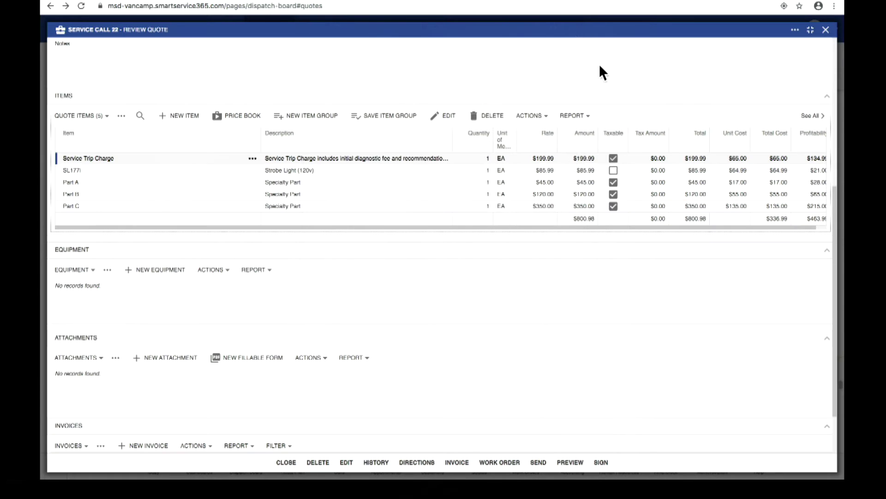
- Review the quote's email form, including contacts, line item pricing options, message and collateral, and close it without sending
left_click(539, 461)
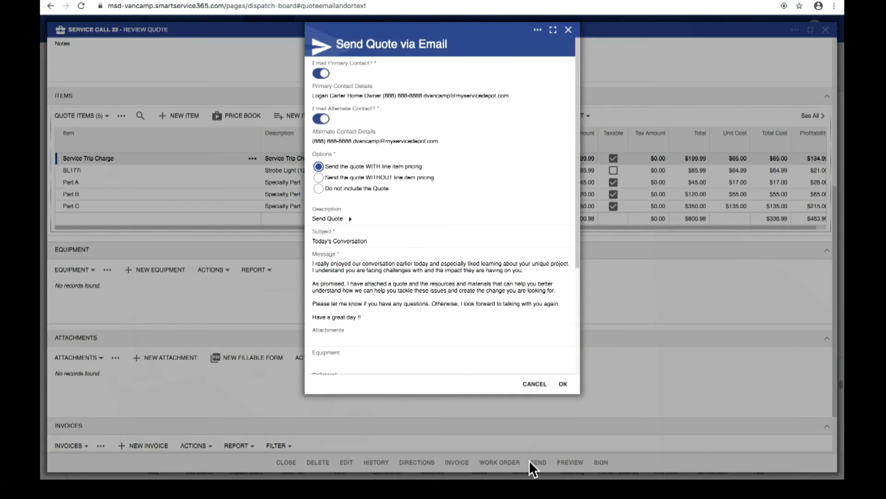
scroll(493, 286, "down", 2)
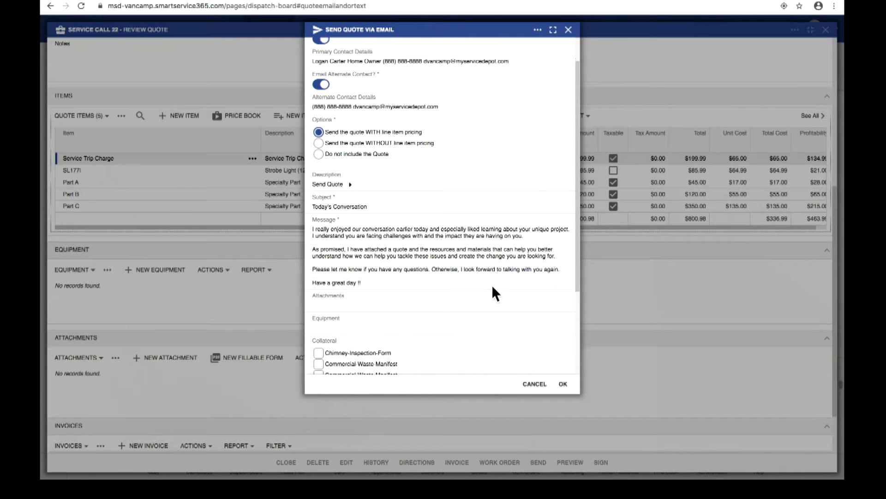
scroll(492, 287, "down", 2)
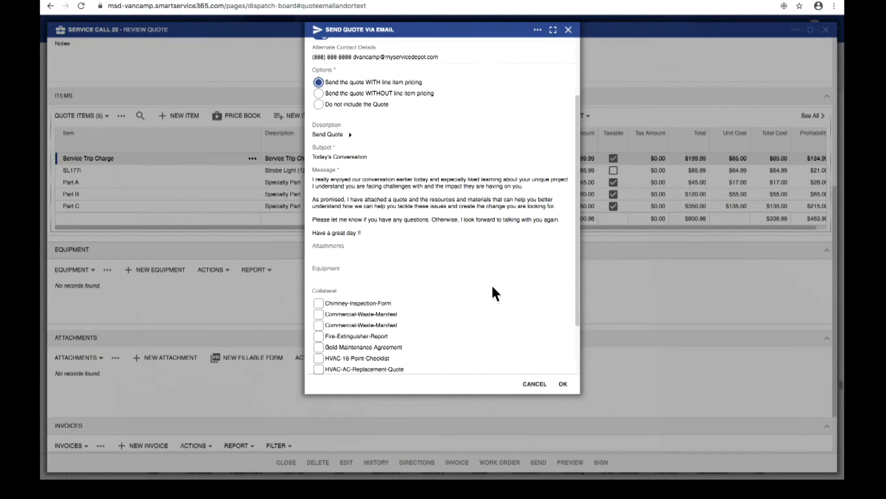
scroll(491, 289, "down", 2)
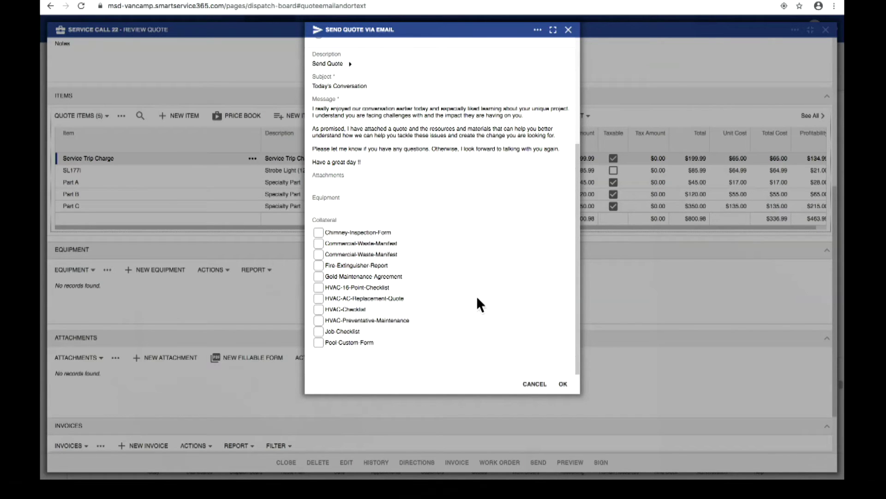
scroll(476, 298, "up", 1)
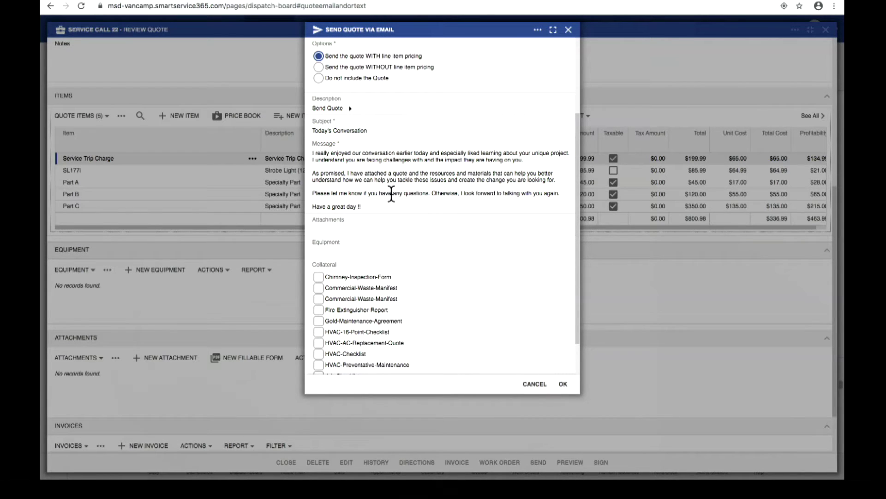
left_click(568, 30)
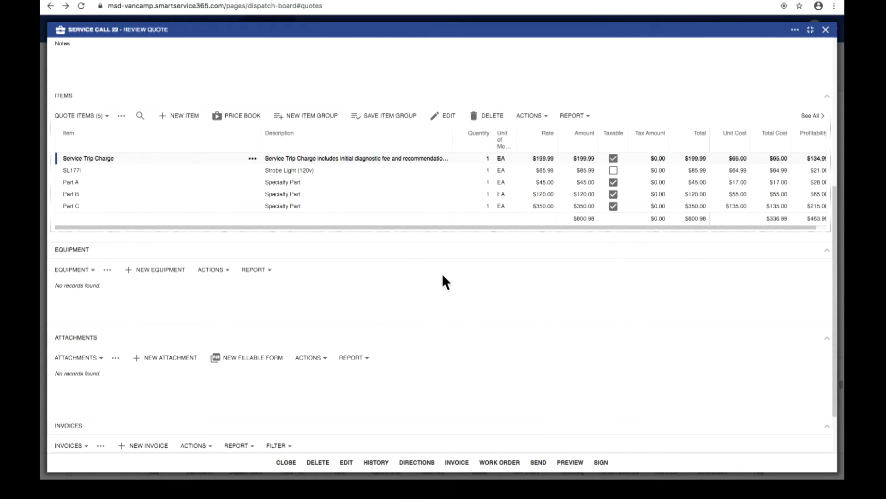
- Convert the quote to a work order and confirm the conversion
scroll(410, 297, "down", 1)
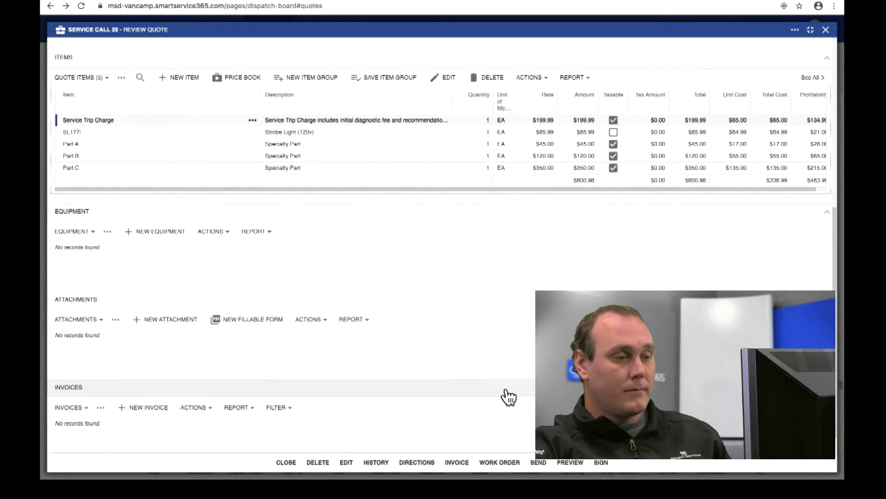
left_click(499, 463)
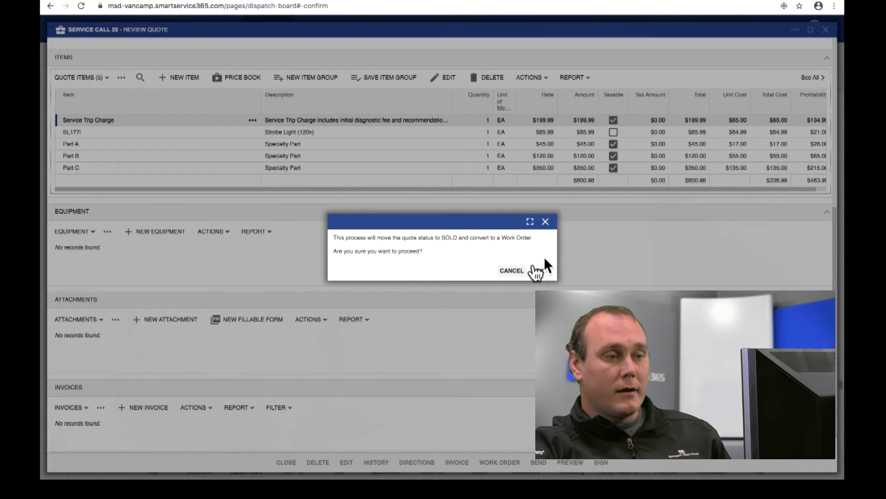
left_click(539, 271)
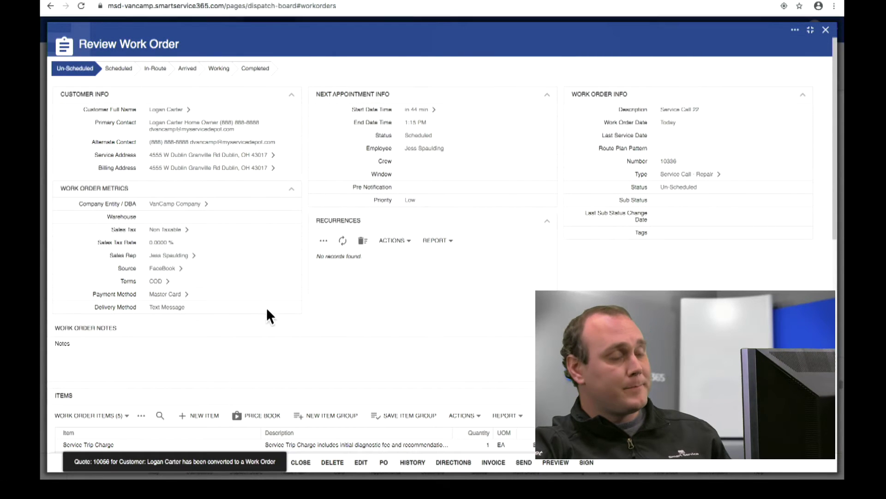
- Examine the converted work order's customer info, metrics, appointment details, recurrences, items, equipment and attachments
scroll(245, 180, "down", 5)
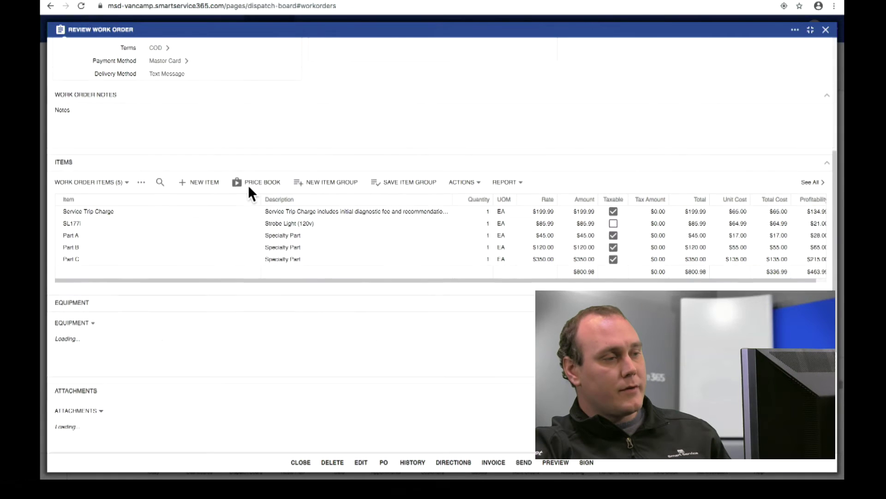
scroll(248, 187, "down", 5)
scroll(248, 187, "up", 10)
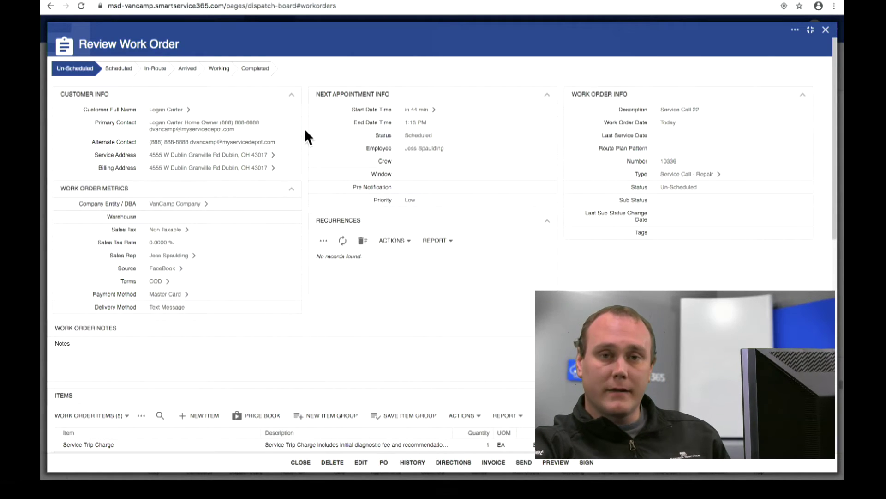
scroll(319, 203, "down", 2)
scroll(327, 212, "up", 2)
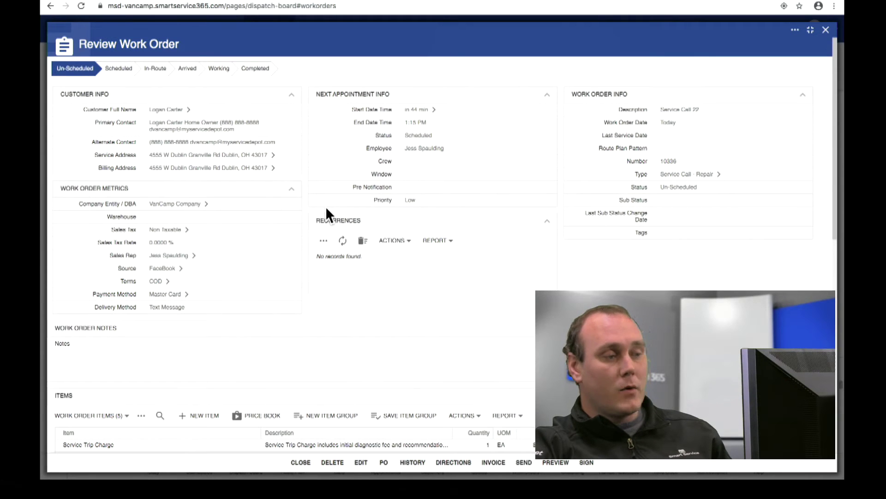
scroll(344, 274, "down", 2)
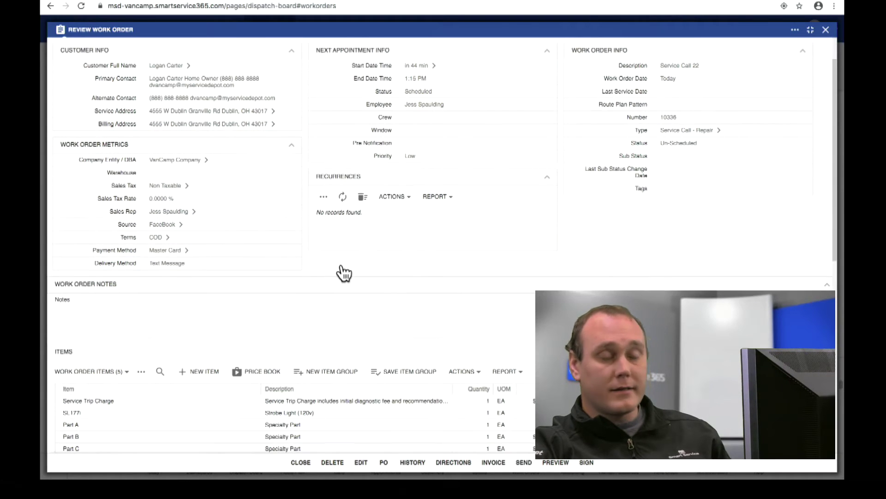
scroll(340, 273, "up", 1)
scroll(392, 291, "down", 4)
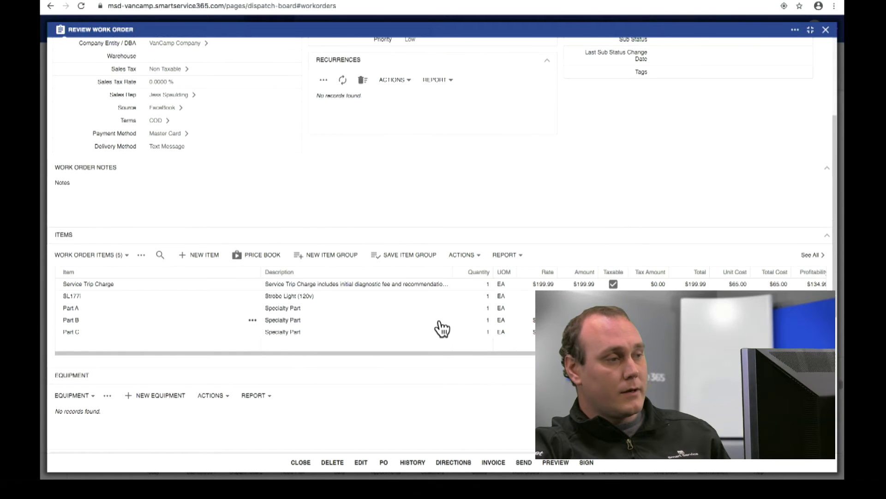
- Review the work order's New Equipment form, including its details, dates, picture selection, location and notes, and discard it
scroll(376, 342, "down", 2)
scroll(376, 335, "down", 3)
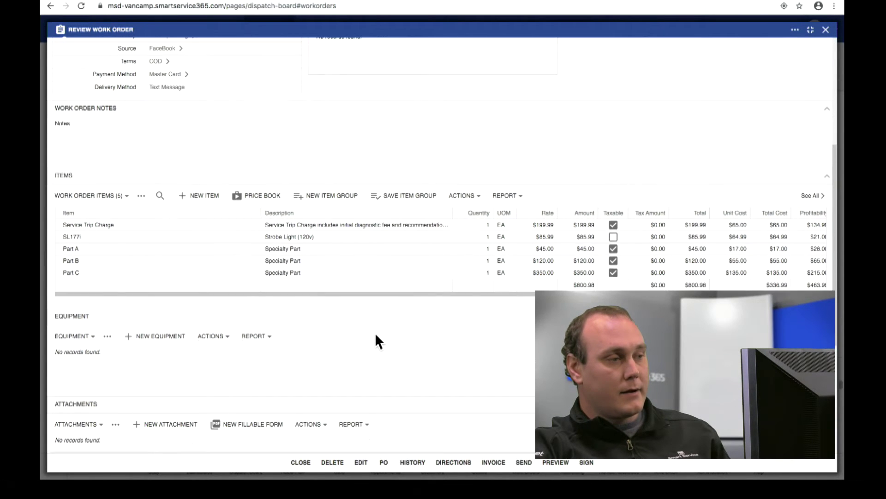
scroll(375, 333, "down", 1)
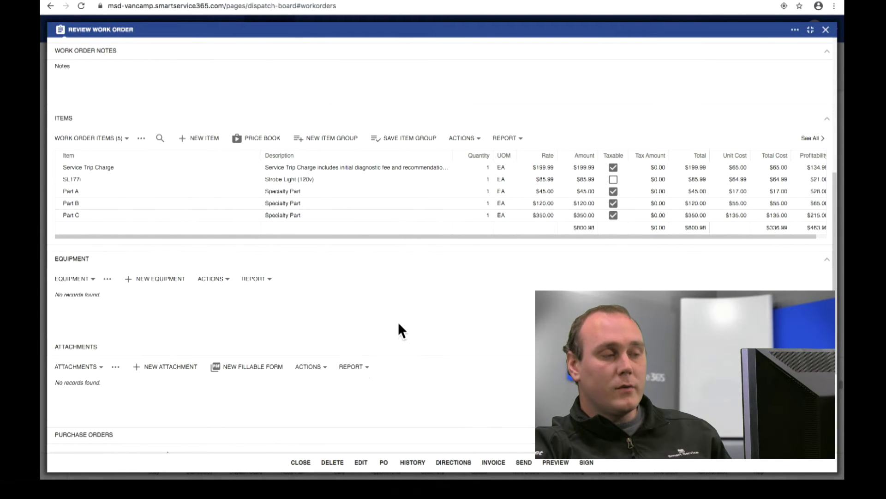
left_click(160, 279)
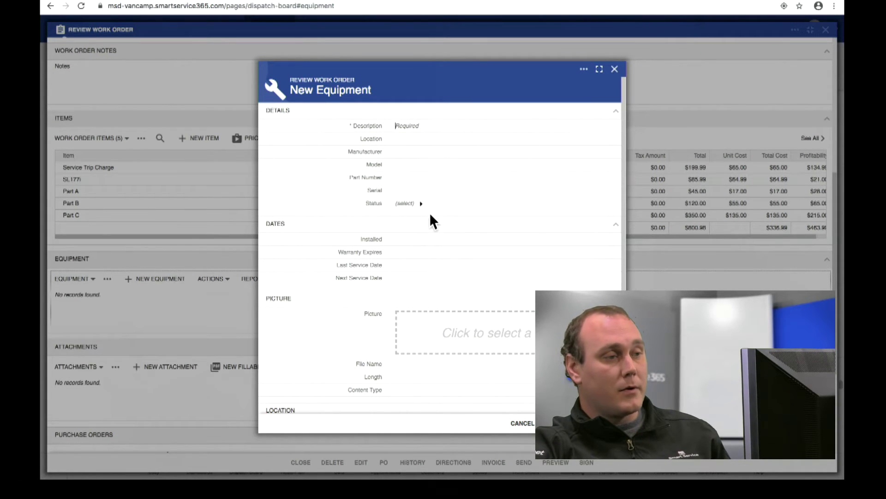
scroll(439, 326, "down", 1)
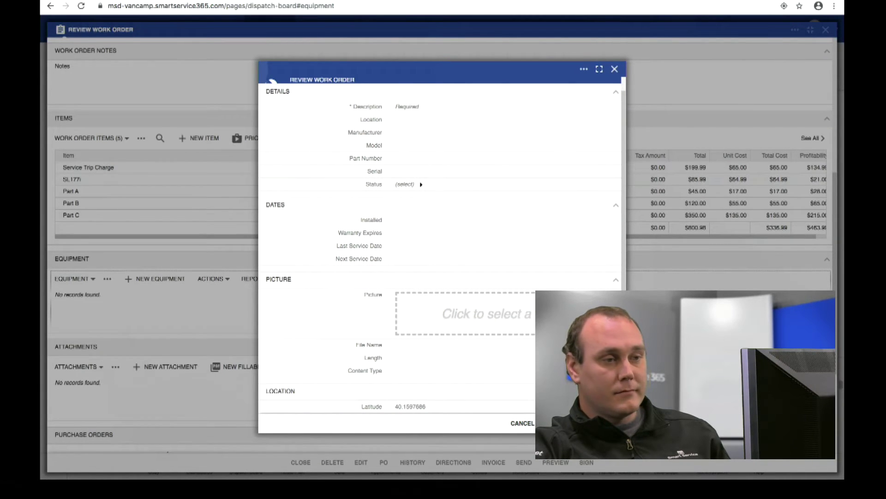
left_click(568, 327)
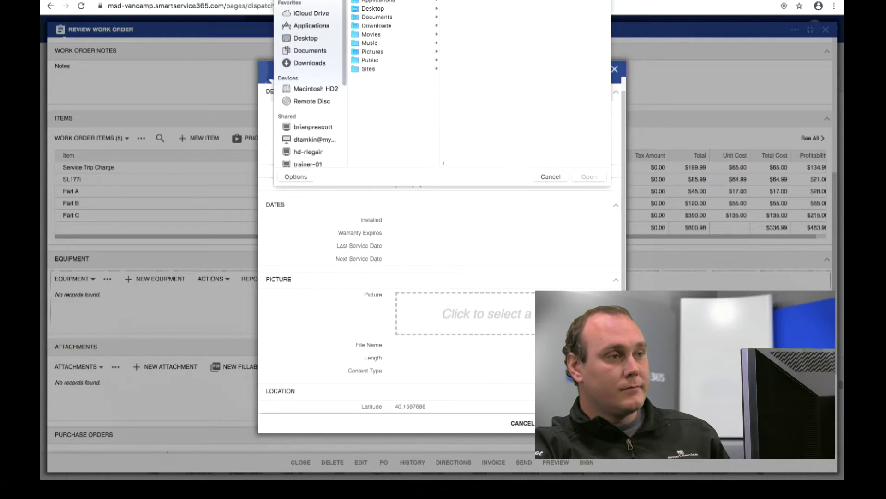
left_click(550, 177)
scroll(508, 339, "down", 3)
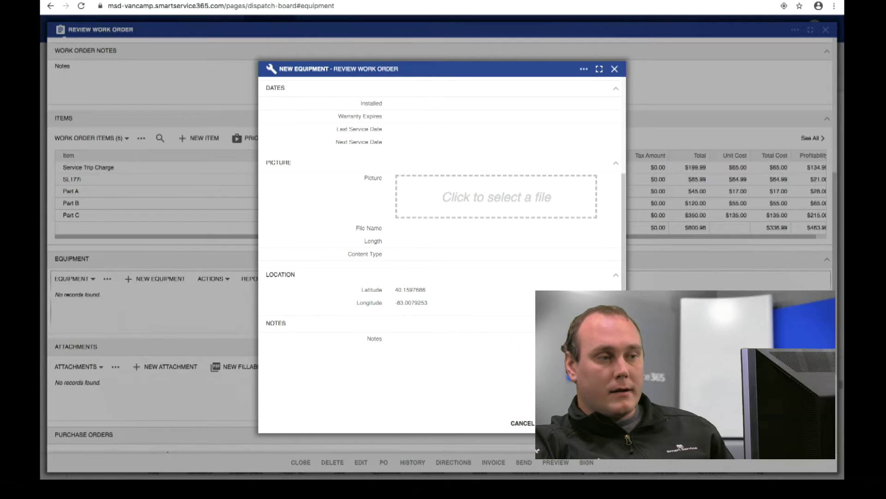
left_click(615, 72)
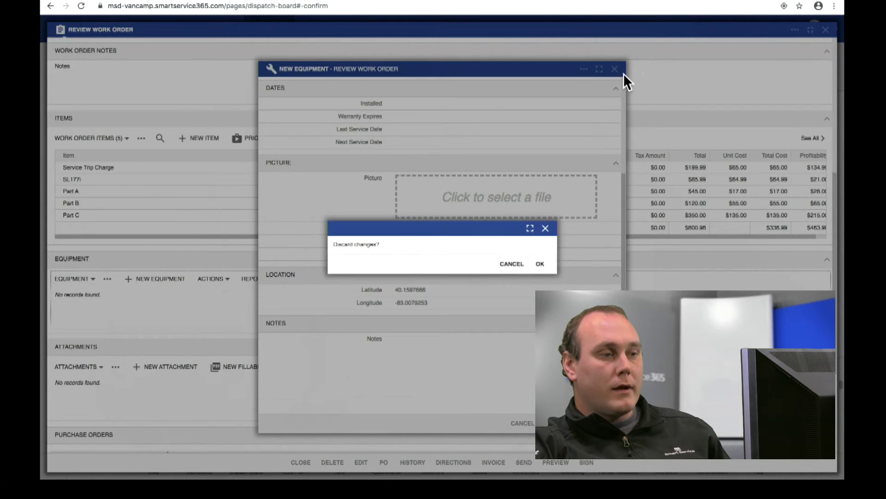
left_click(540, 265)
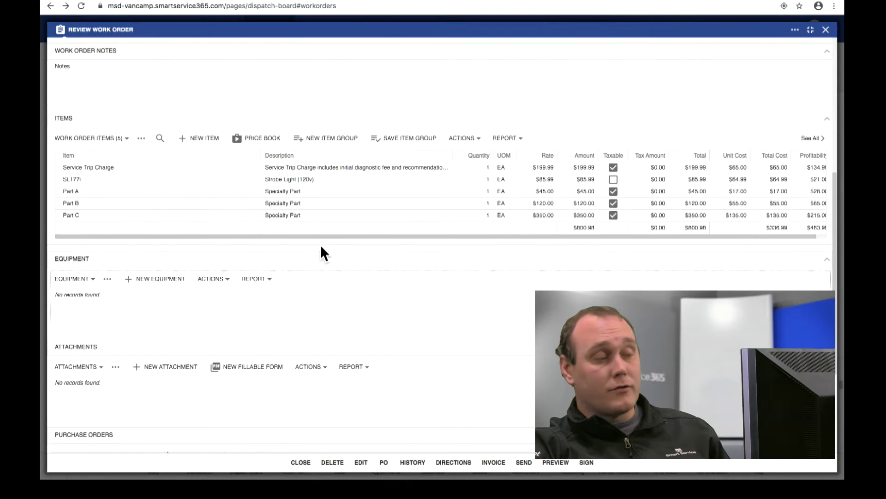
- Look over the work order's attachments, purchase orders and invoices sections, and view the customer's history of quotes and work orders
scroll(323, 277, "down", 3)
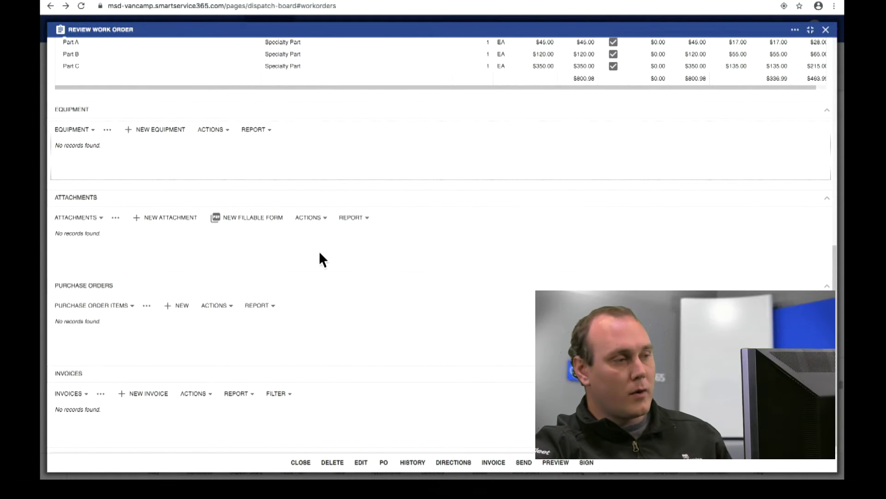
scroll(321, 258, "down", 1)
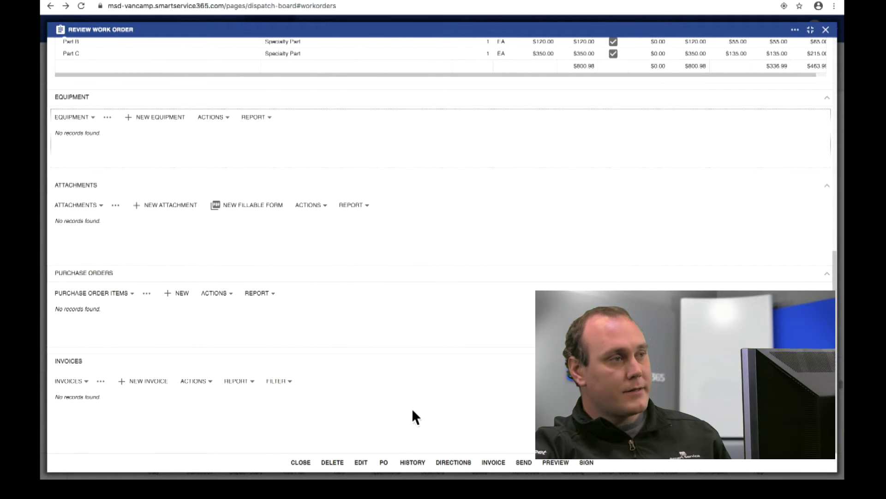
scroll(412, 371, "up", 7)
scroll(411, 374, "down", 3)
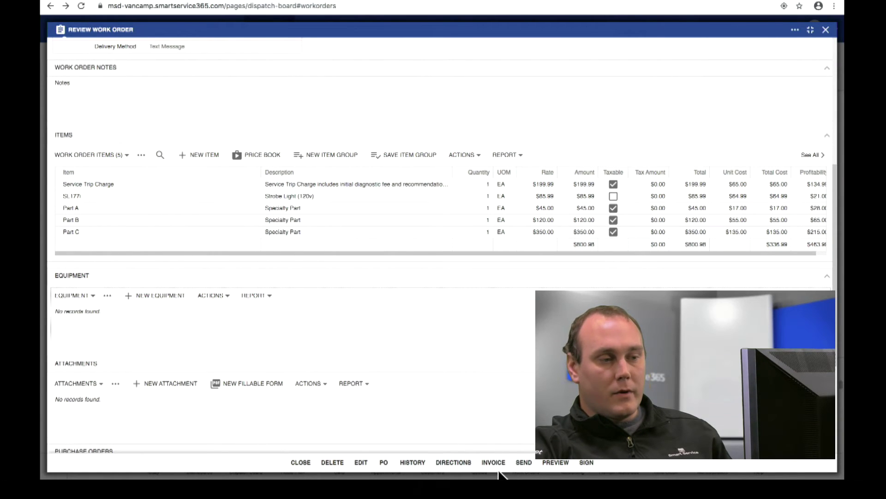
left_click(413, 462)
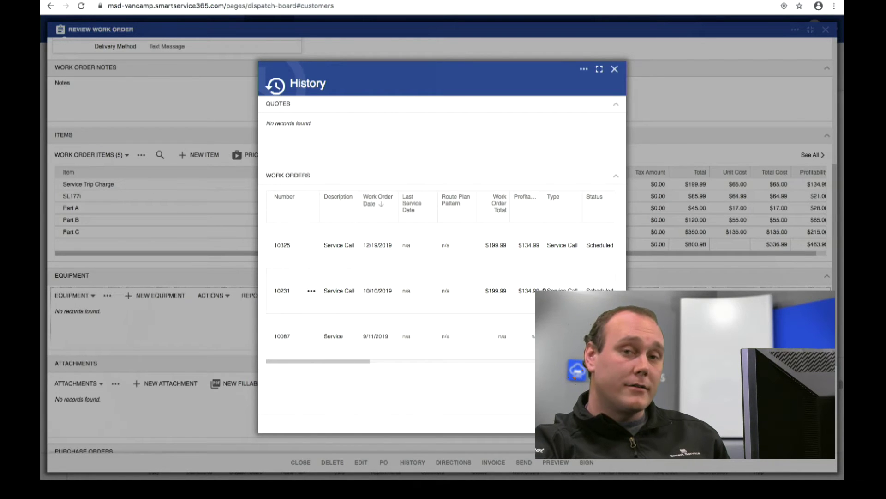
left_click(615, 69)
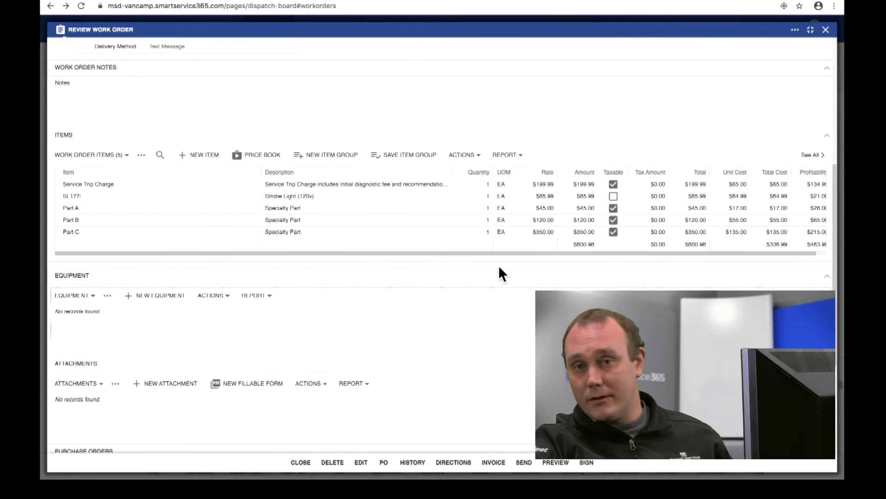
- Convert the work order to an invoice and confirm the conversion
scroll(524, 316, "down", 1)
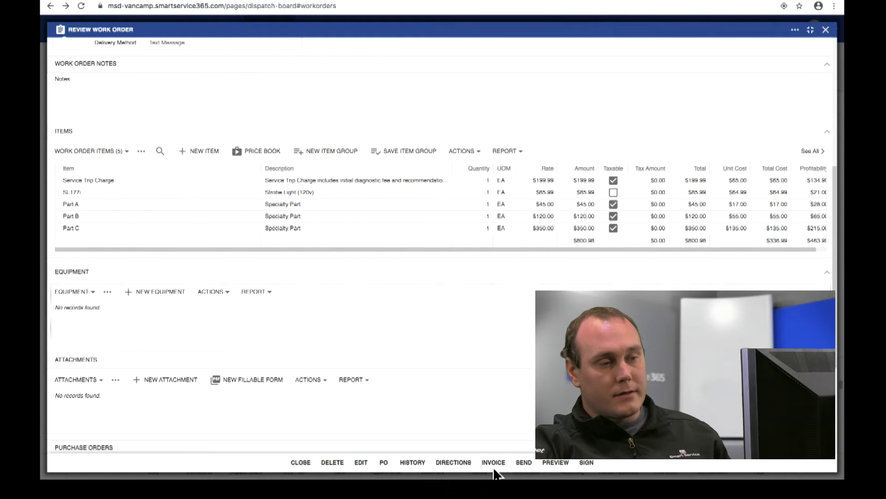
left_click(493, 463)
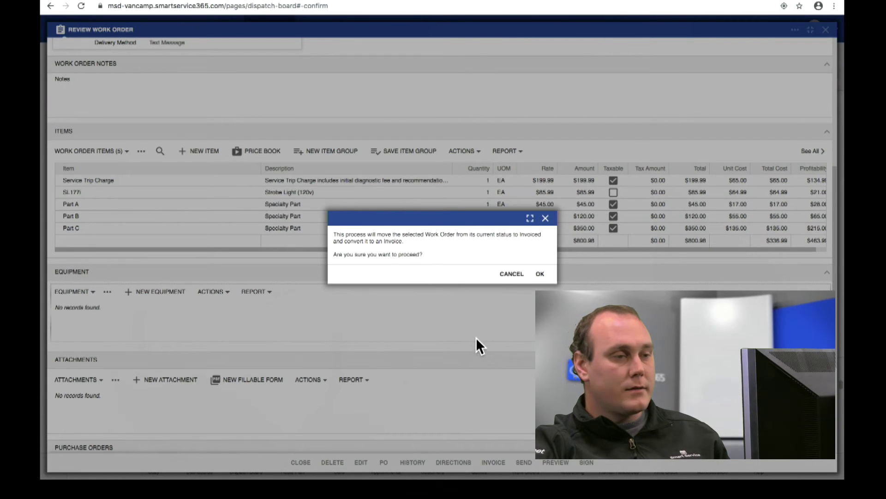
left_click(540, 274)
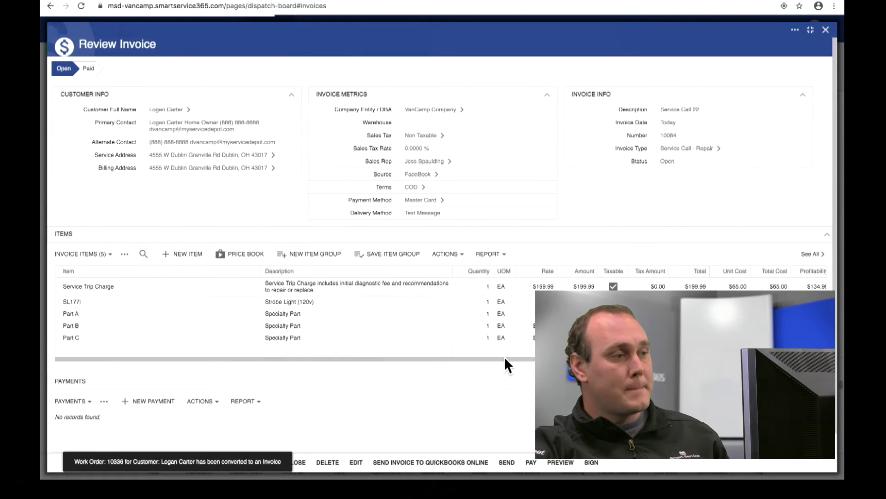
- Review the invoice's email form, including contacts, line item pricing options, message and collateral, and close it without sending
scroll(516, 344, "down", 1)
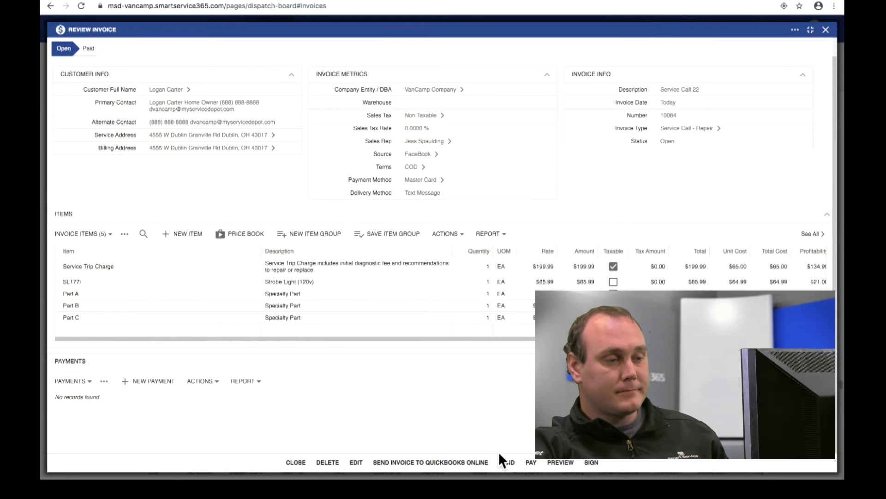
left_click(506, 461)
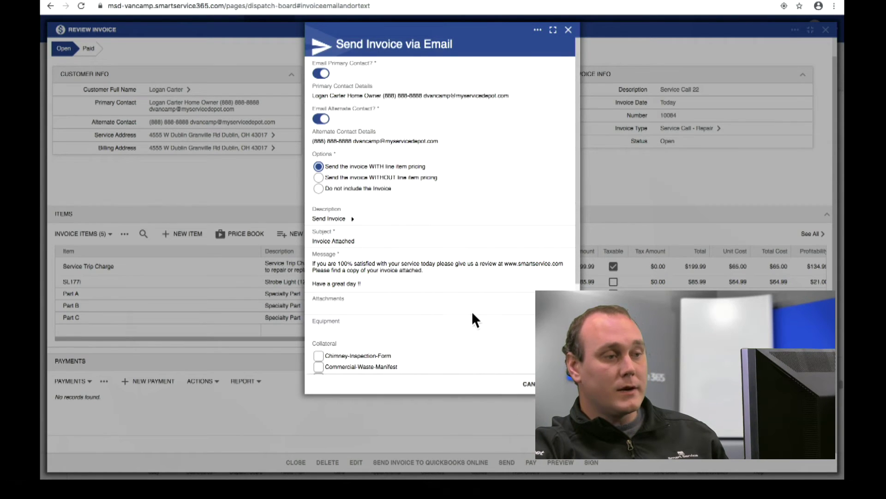
scroll(471, 312, "down", 3)
scroll(470, 311, "up", 1)
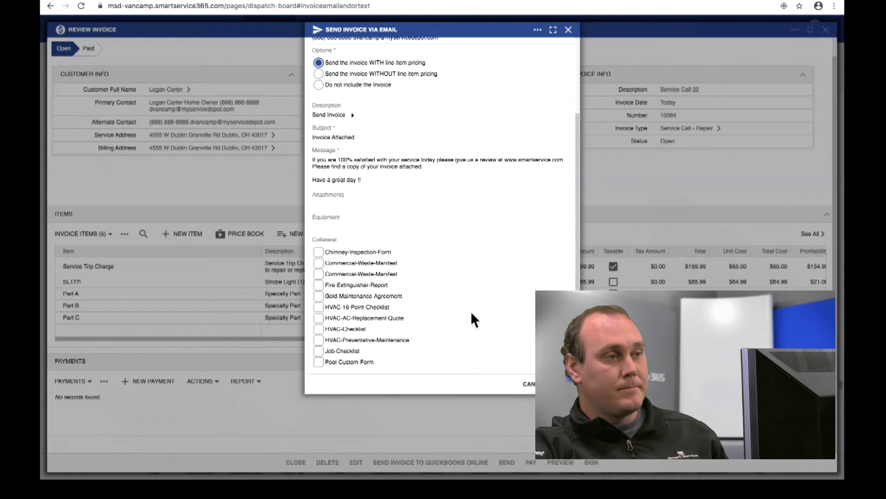
left_click(568, 30)
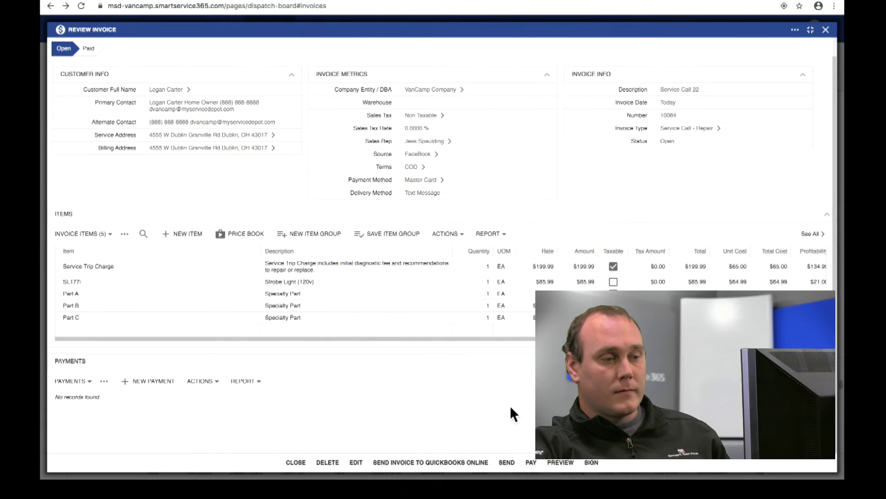
- Record a $800.98 cash payment on the invoice after viewing the credit card and electronic check fields
left_click(531, 462)
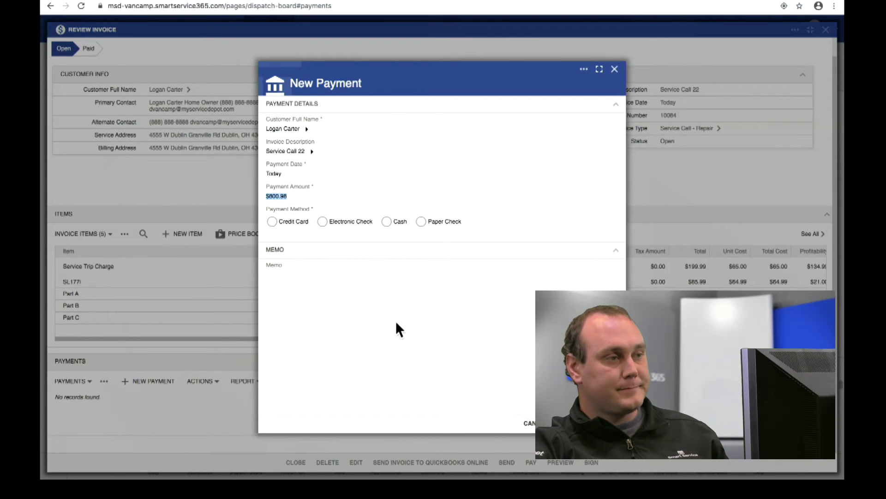
left_click(272, 222)
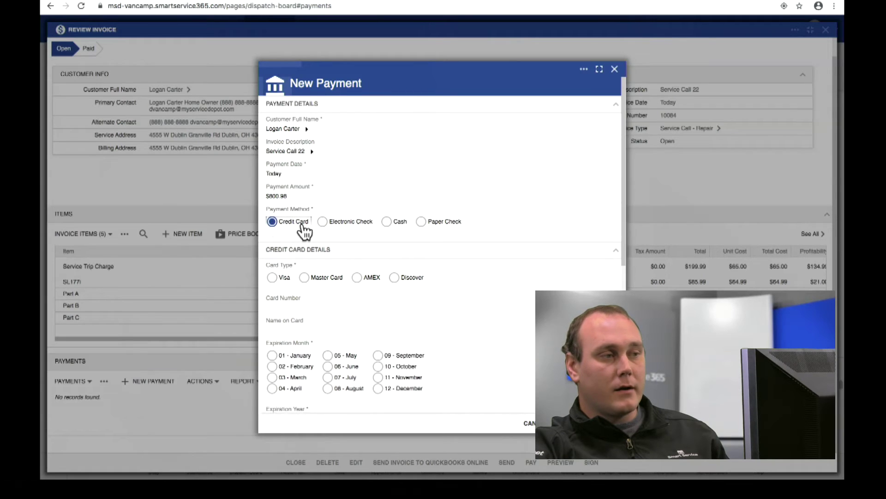
left_click(323, 221)
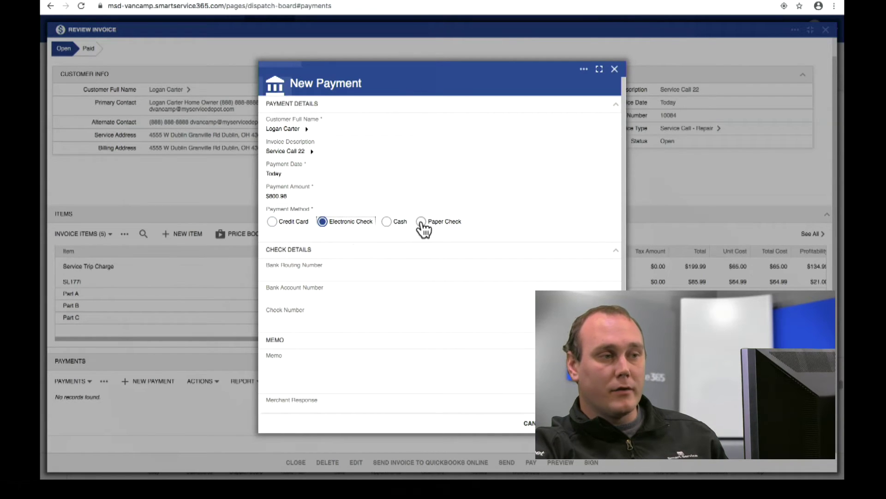
left_click(387, 222)
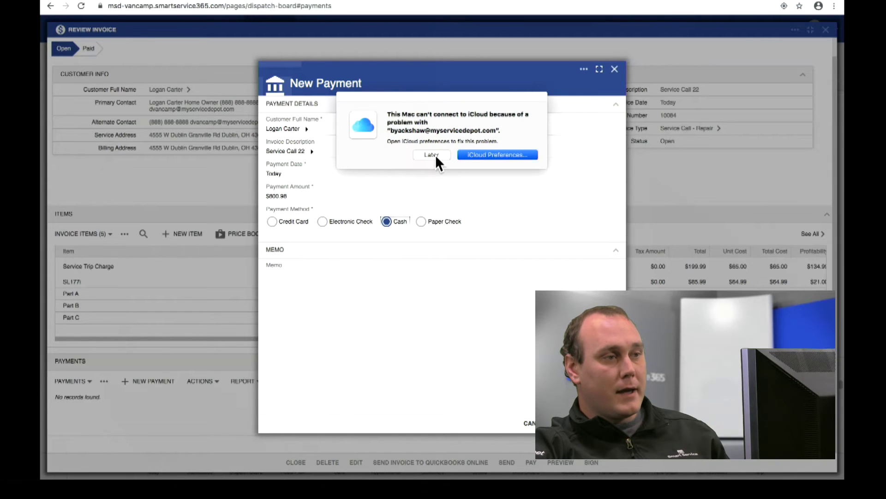
left_click(434, 151)
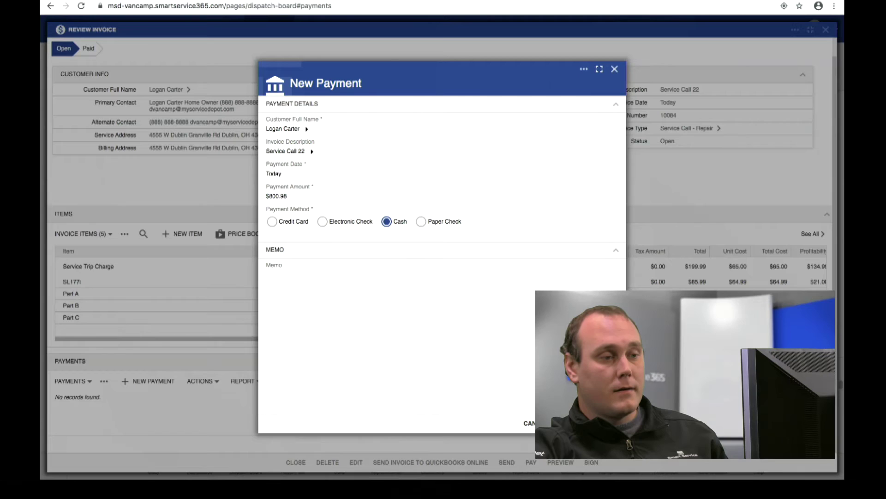
left_click(603, 423)
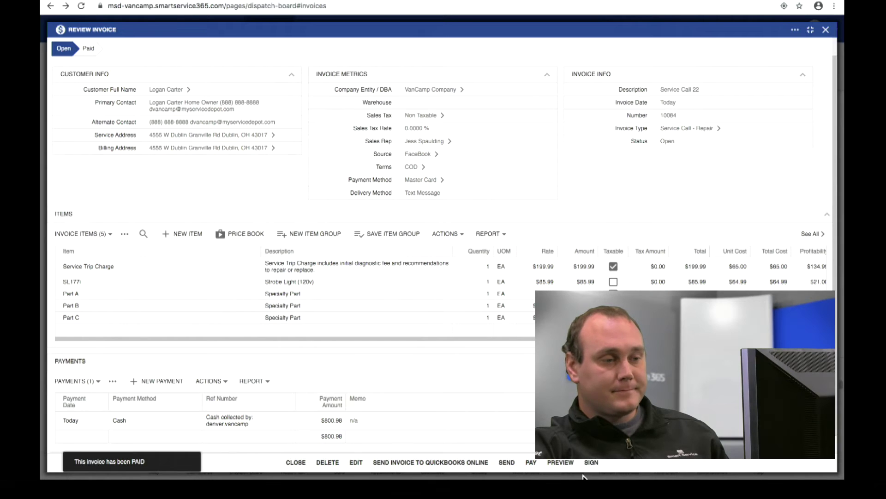
- Close the invoice, work order, quote and appointment records to return to the dispatch board
left_click(826, 29)
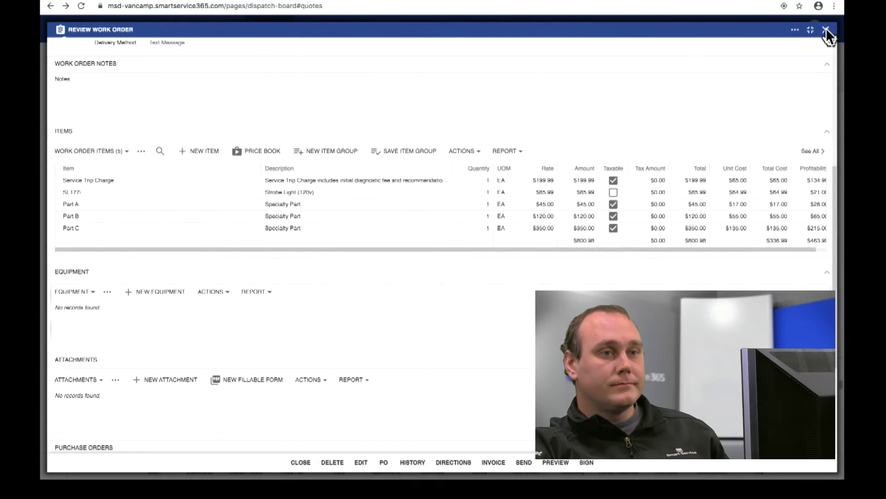
left_click(826, 29)
left_click(825, 29)
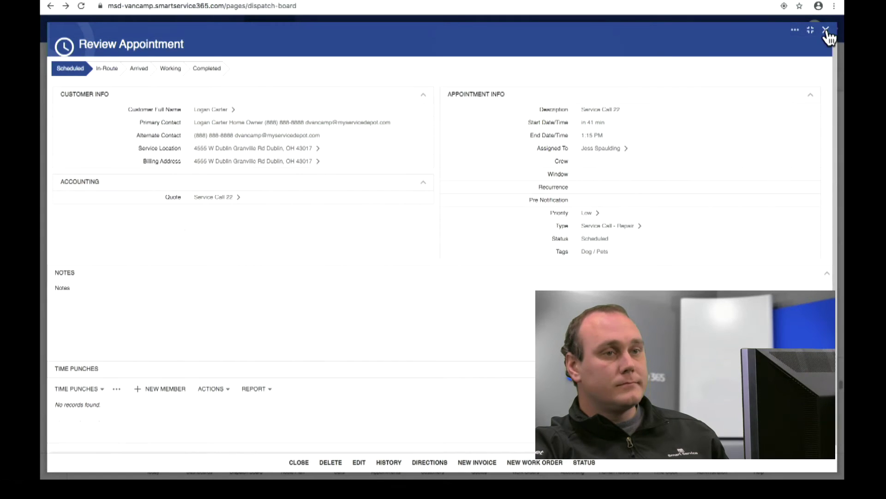
left_click(825, 29)
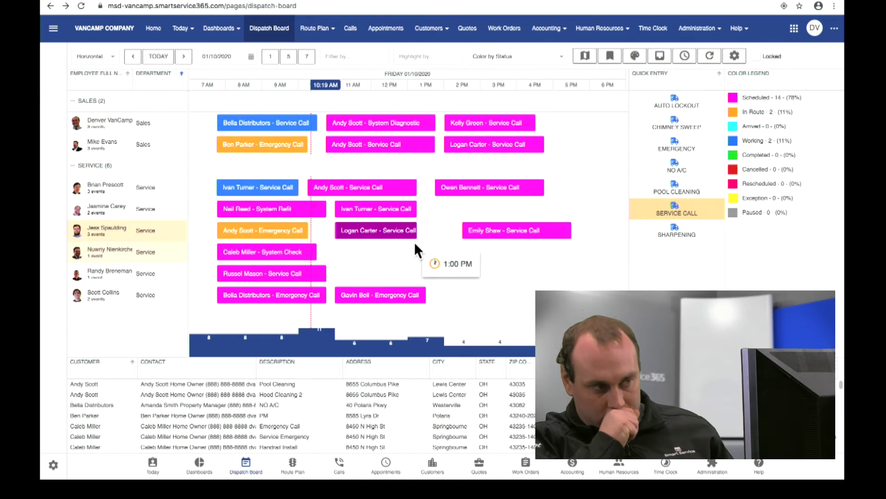
- Reopen the converted service call's appointment to check its linked quote, work order and invoice, and close it again
left_click(373, 239)
left_click(372, 235)
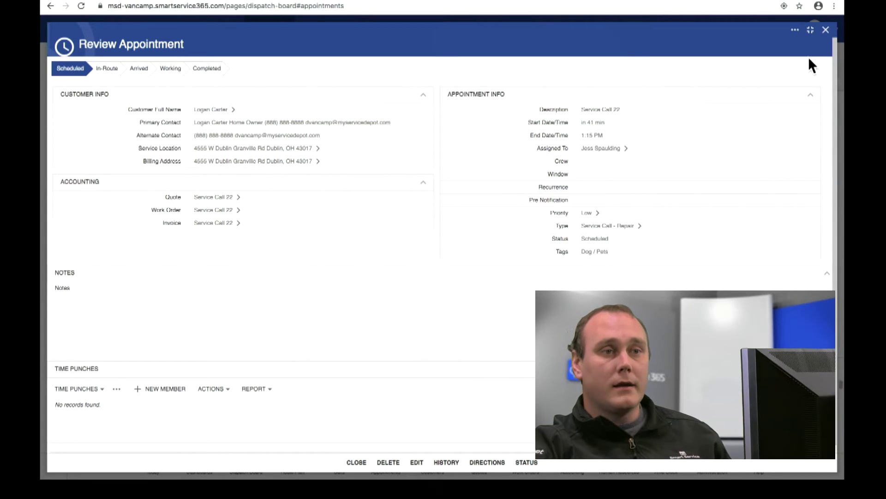
left_click(826, 30)
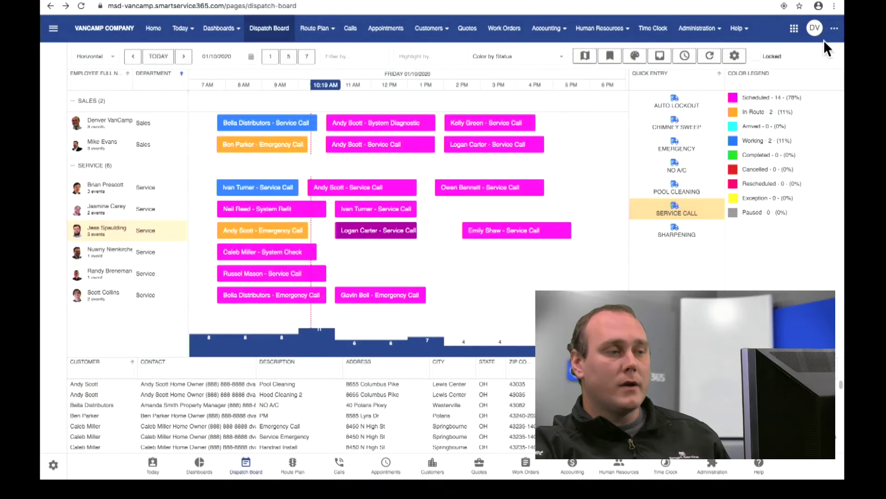
- Try to change the 11 AM service call's status directly from the dispatch board, and reload the page
right_click(375, 237)
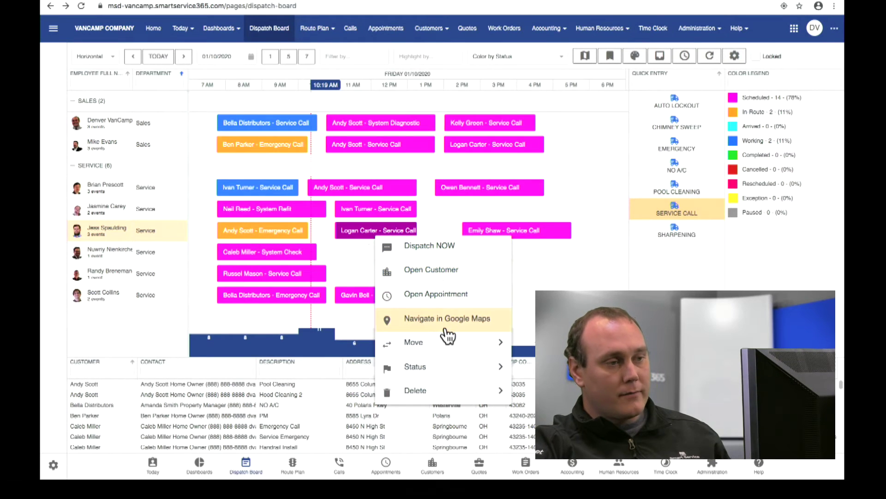
mouse_move(452, 375)
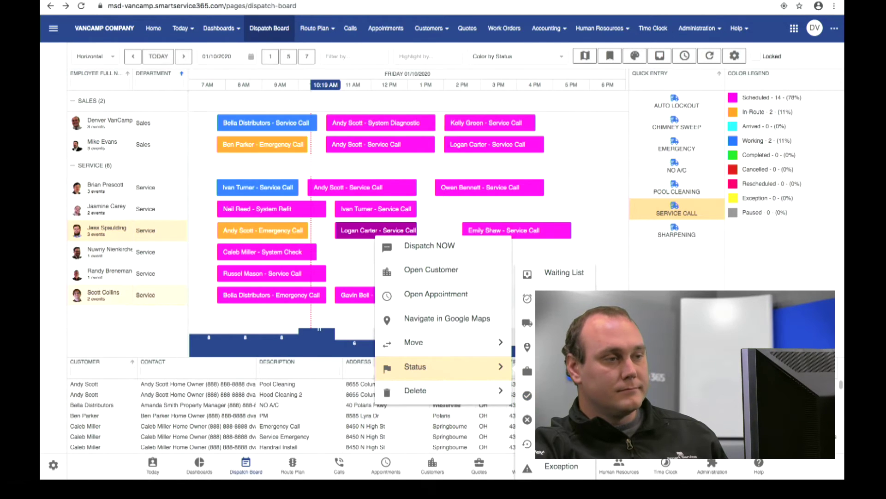
left_click(612, 314)
left_click(81, 7)
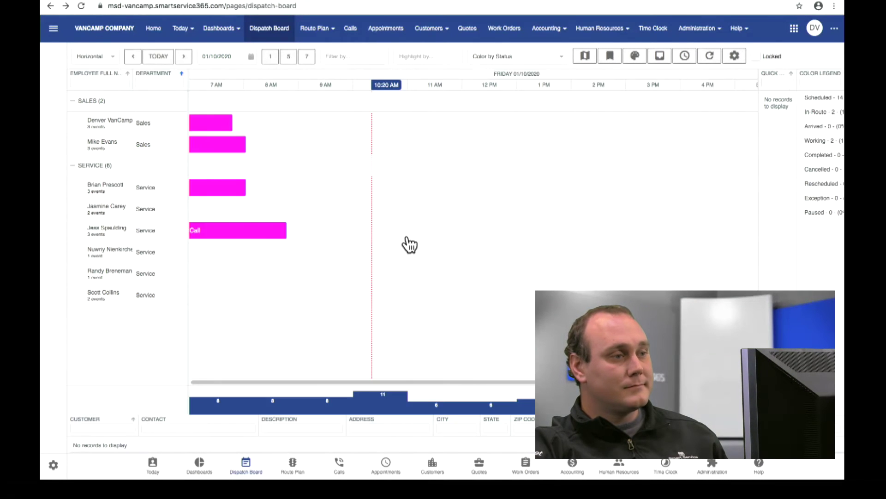
- Set the status of the converted 11 AM service call to Completed on the dispatch board
right_click(373, 237)
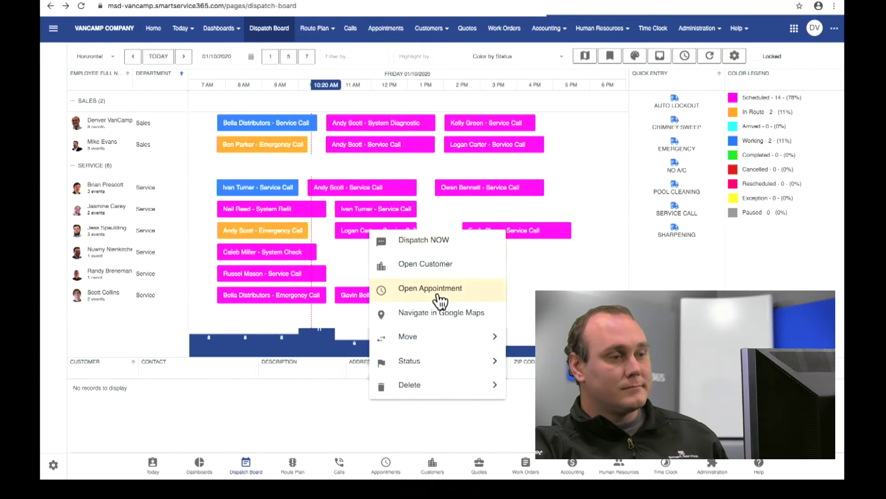
mouse_move(444, 362)
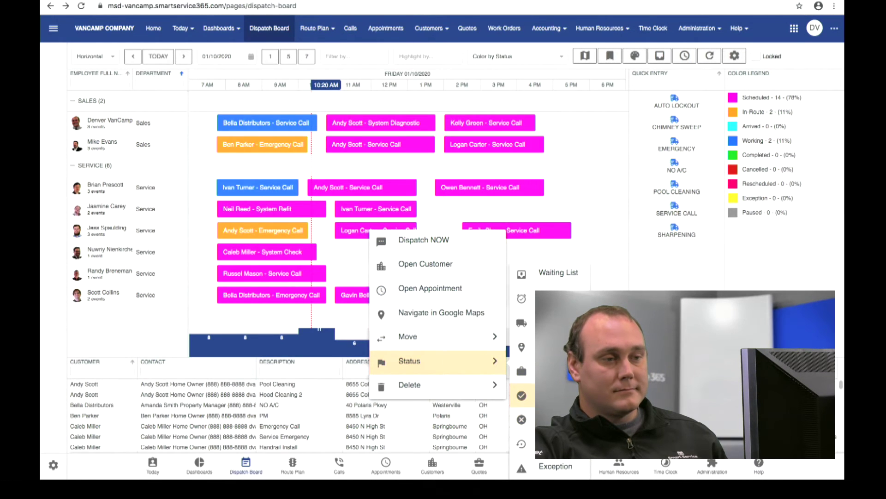
left_click(522, 419)
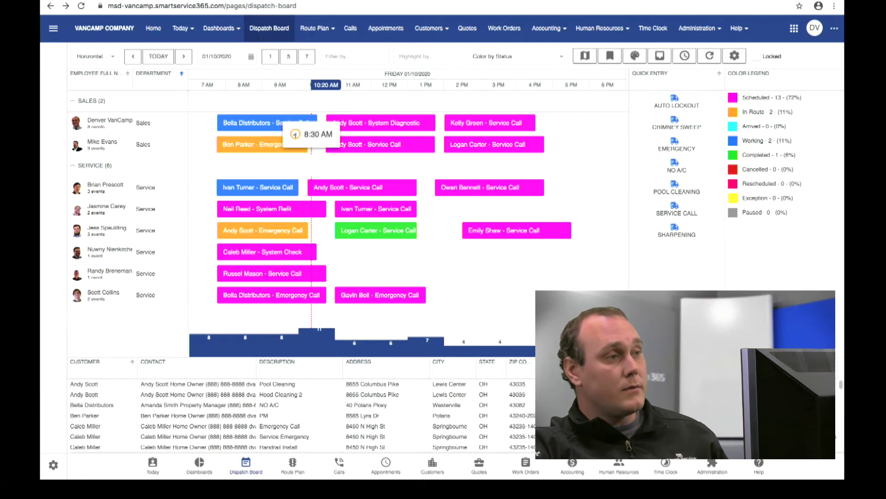
- Open the company's quotes list and look through its entries
left_click(202, 1)
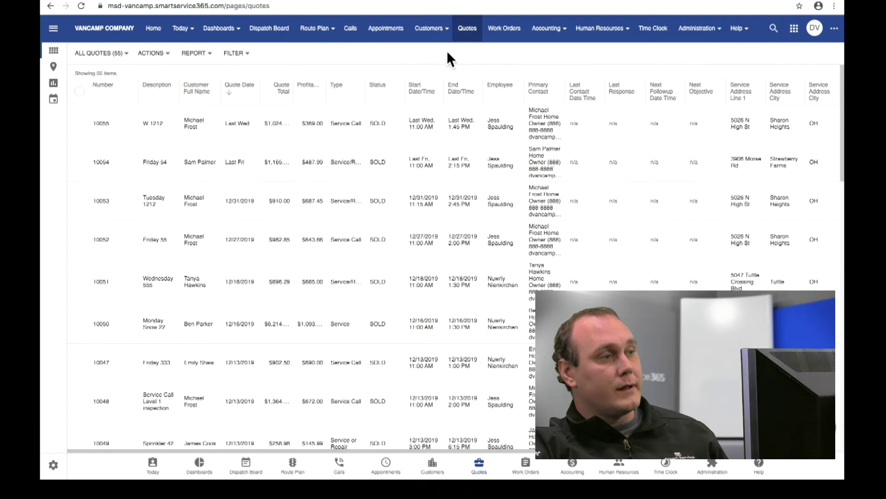
scroll(354, 178, "down", 1)
scroll(351, 185, "down", 2)
scroll(351, 187, "up", 3)
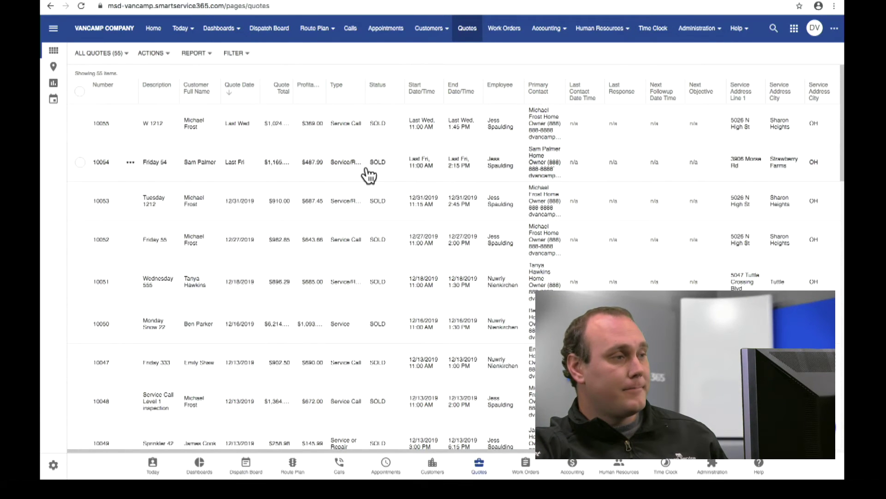
- View all quotes on the map and as charts, and return to the list view
left_click(53, 68)
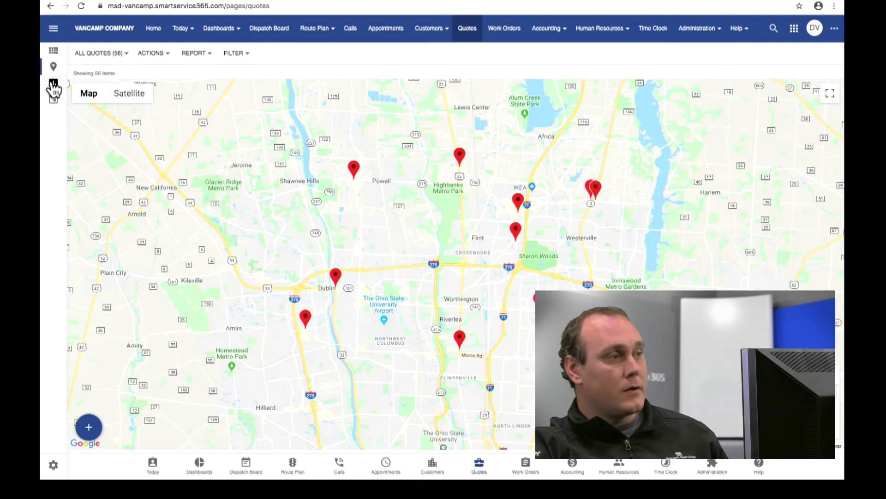
left_click(53, 84)
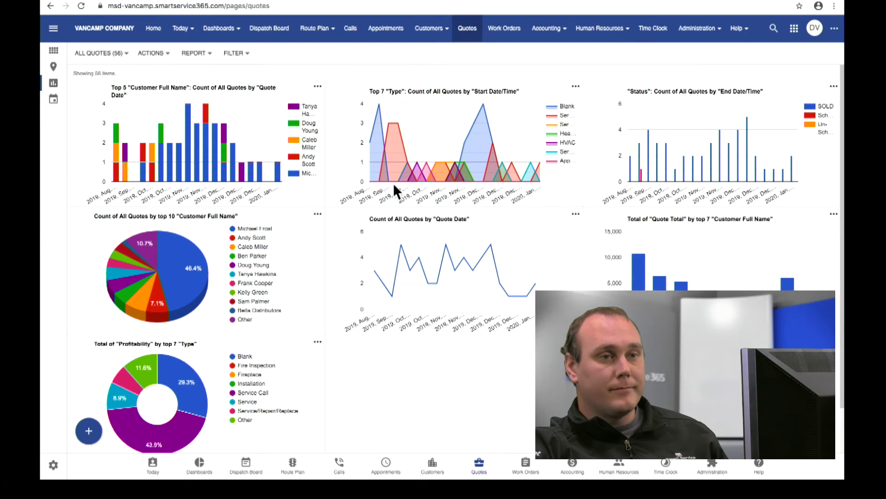
scroll(527, 358, "down", 2)
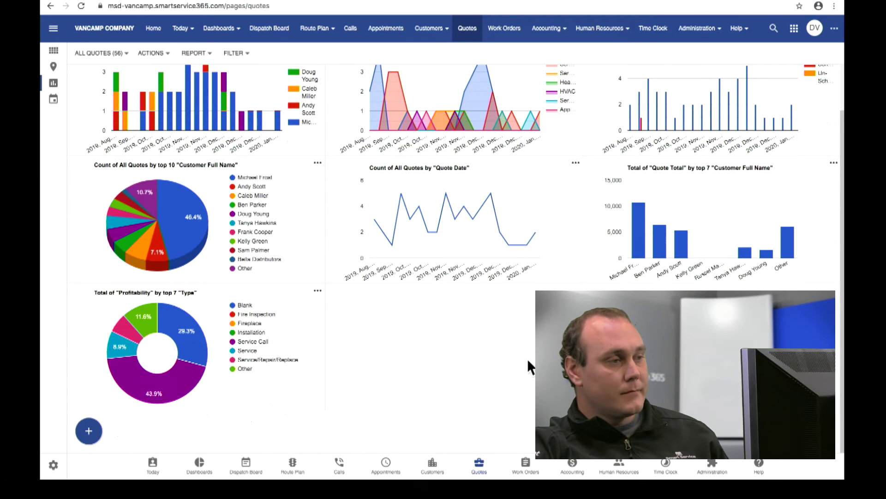
scroll(528, 352, "up", 2)
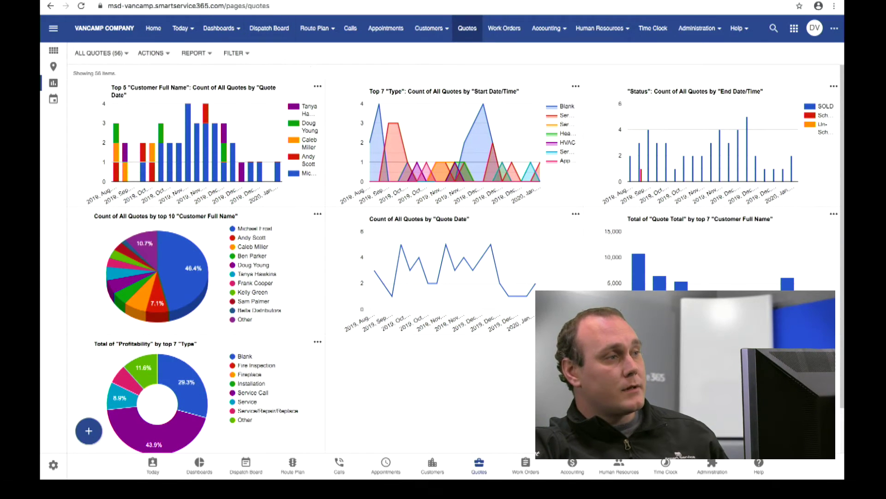
left_click(53, 51)
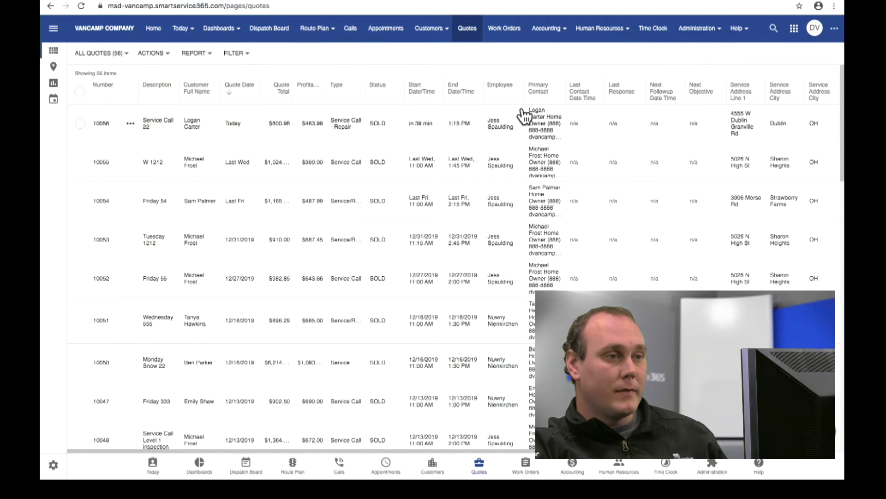
- Filter the quotes list to the technician assigned to the newest quote, and clear the filter
left_click(503, 91)
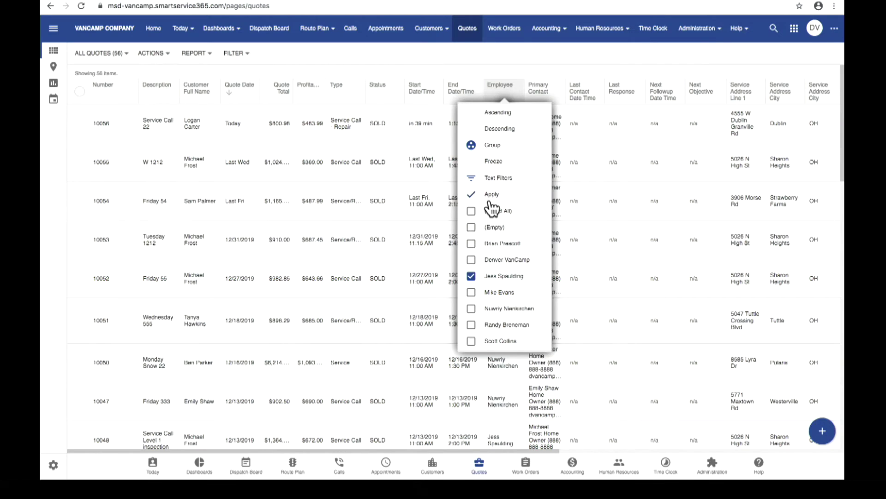
left_click(491, 200)
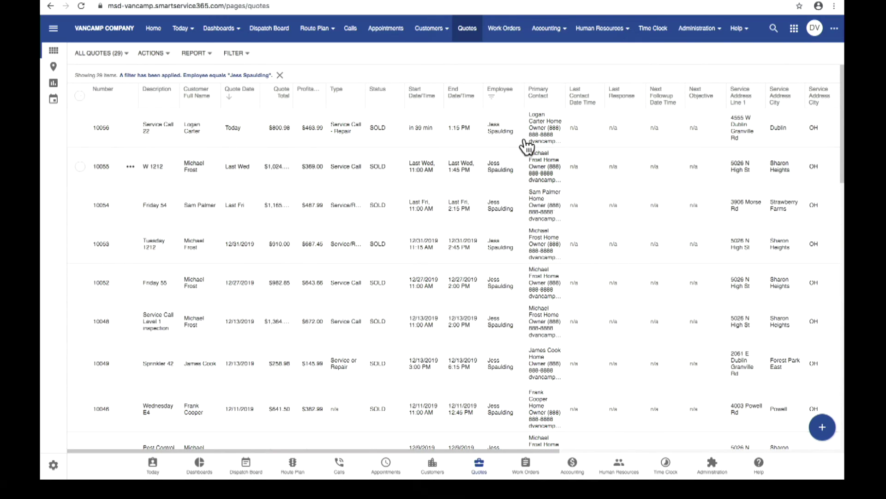
left_click(279, 74)
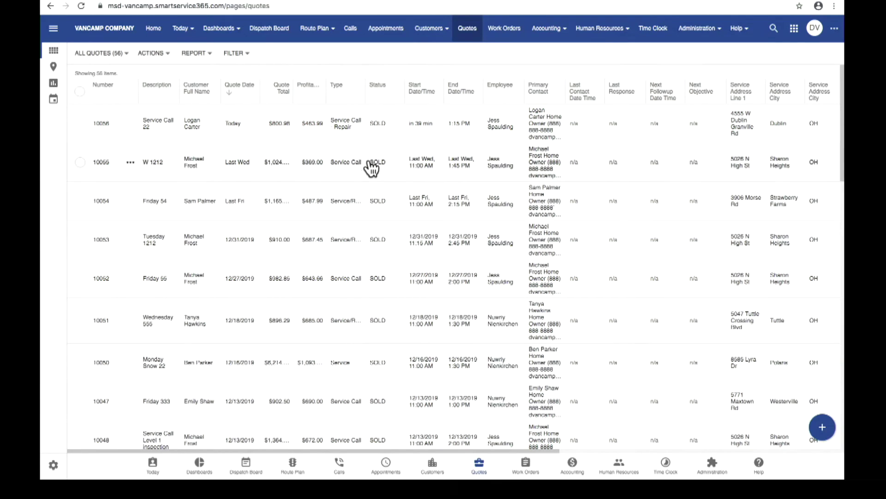
- Look over the list of all work orders and browse the list of all customers
left_click(323, 0)
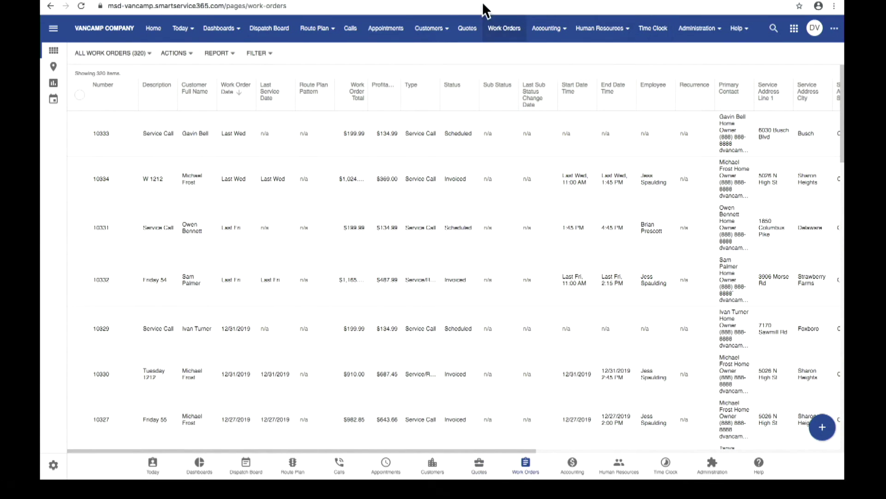
left_click(452, 2)
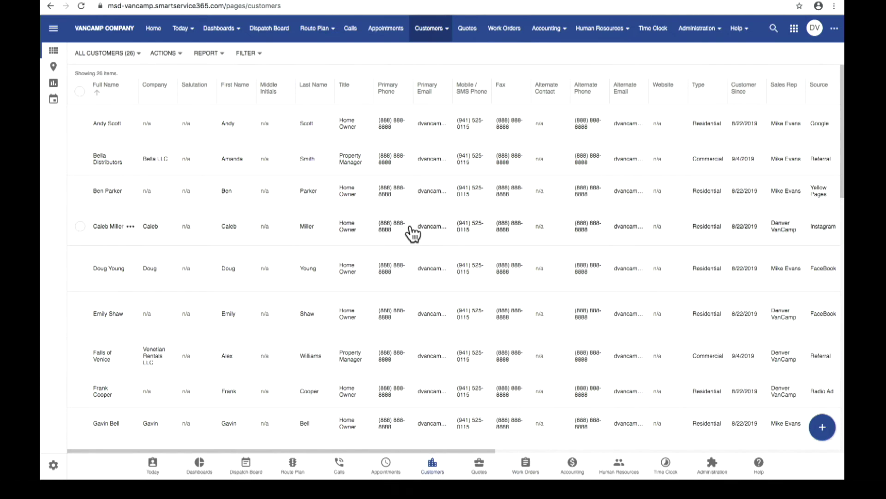
scroll(418, 250, "down", 5)
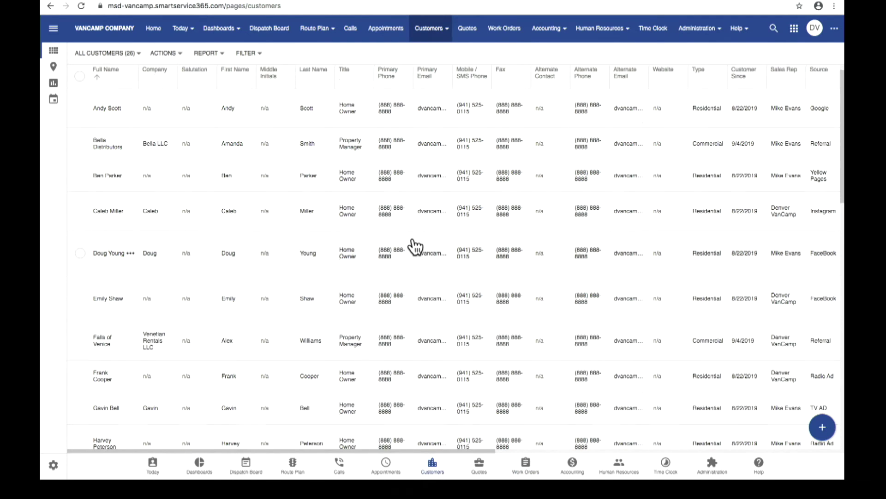
scroll(416, 250, "down", 3)
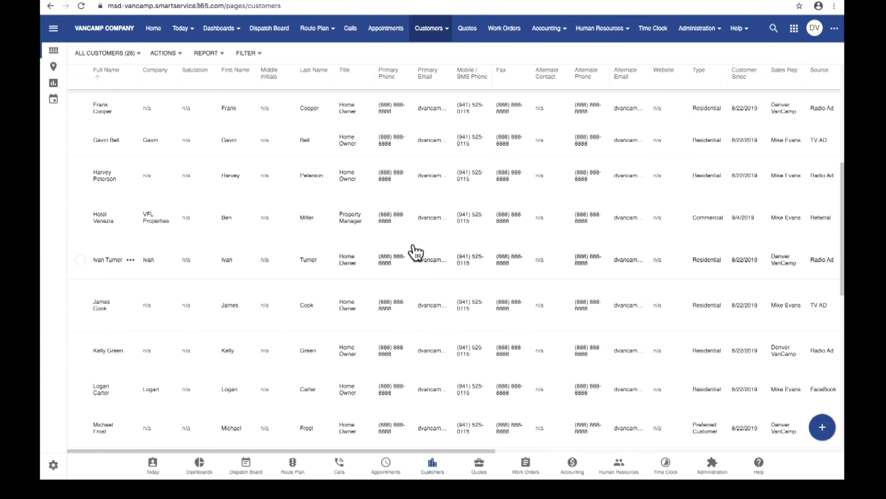
scroll(416, 252, "down", 2)
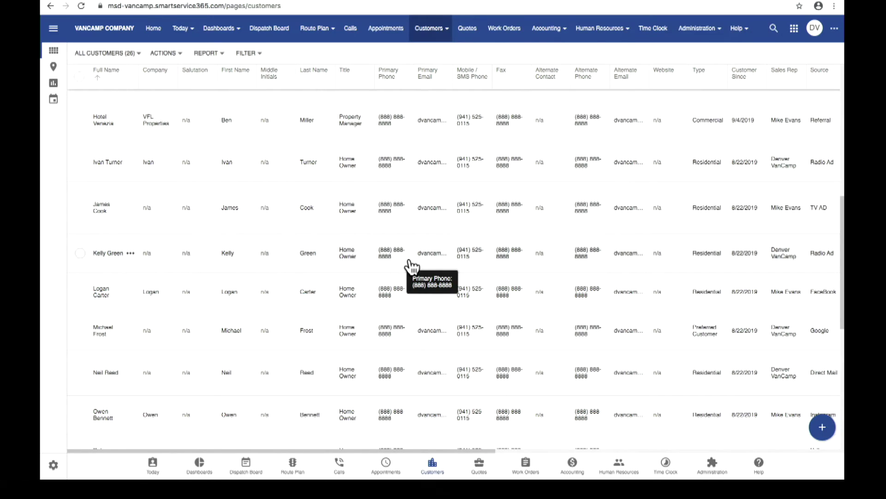
scroll(401, 262, "down", 1)
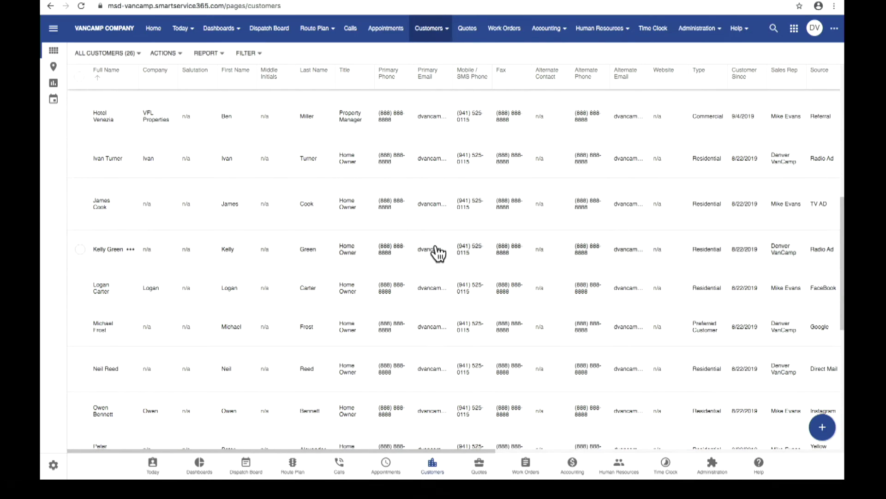
scroll(436, 264, "down", 2)
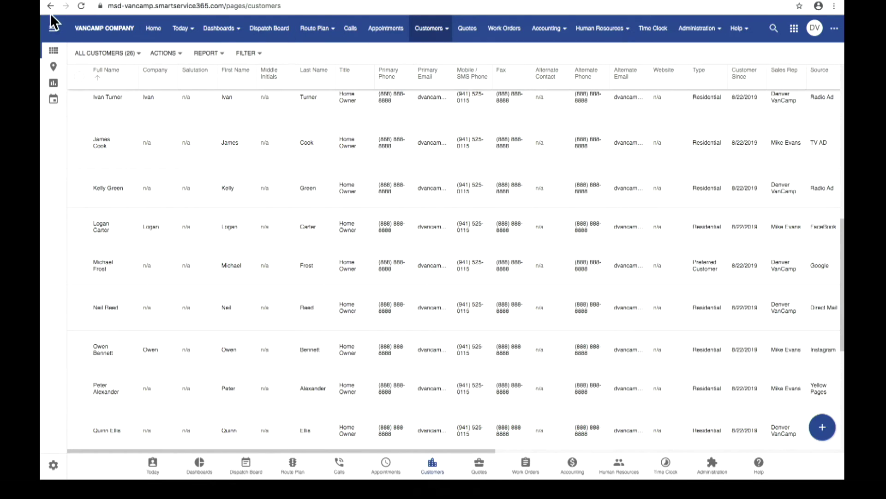
- Return to the dispatch board, reopen the customers list and open the record of the completed service call's customer
left_click(81, 7)
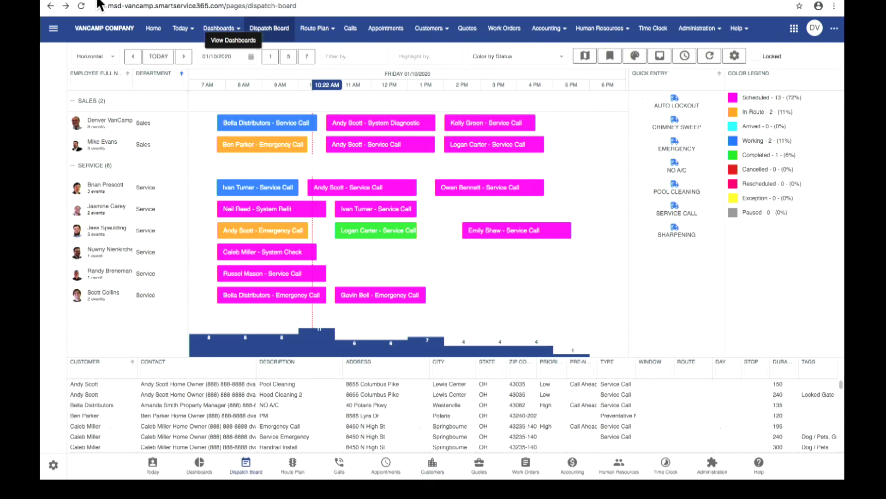
left_click(429, 28)
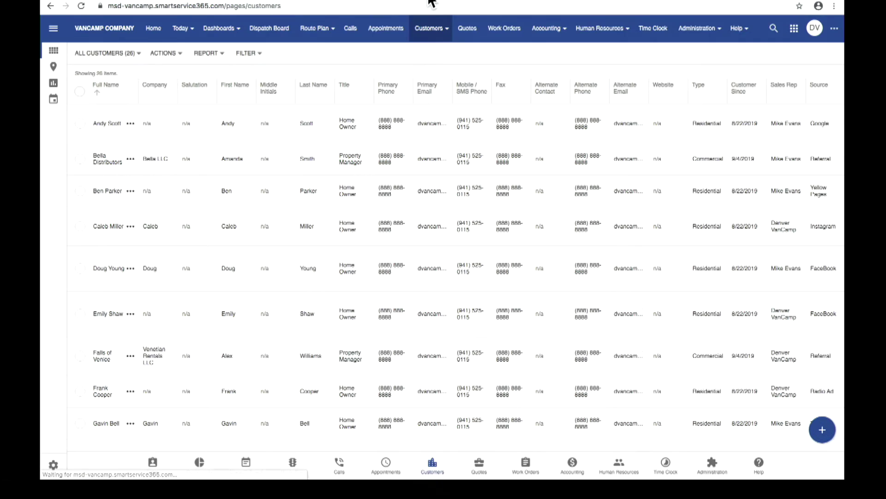
scroll(323, 249, "down", 6)
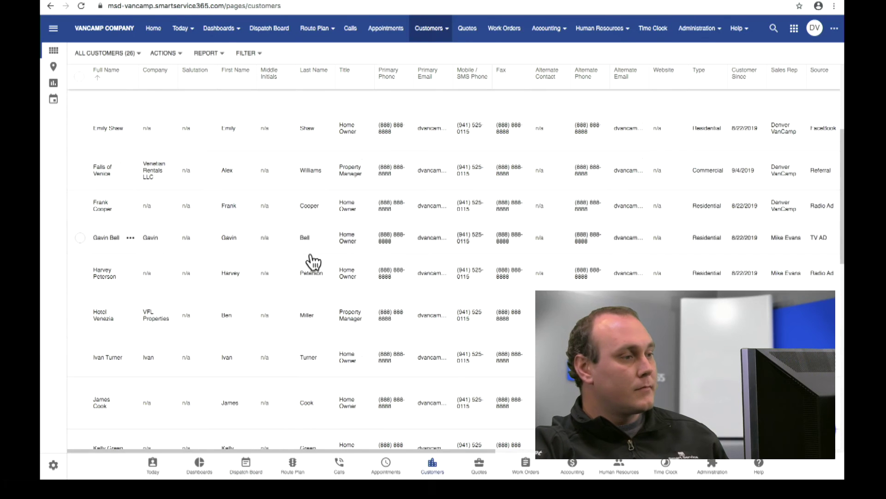
scroll(313, 262, "down", 8)
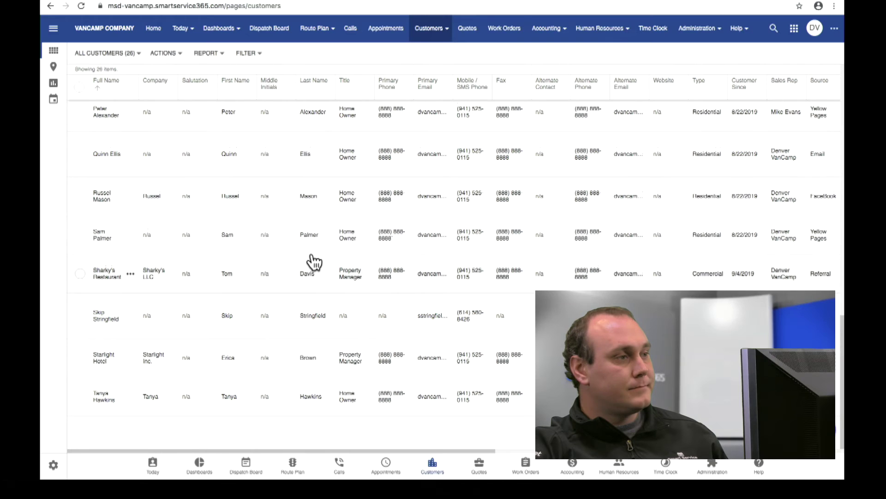
scroll(304, 247, "up", 2)
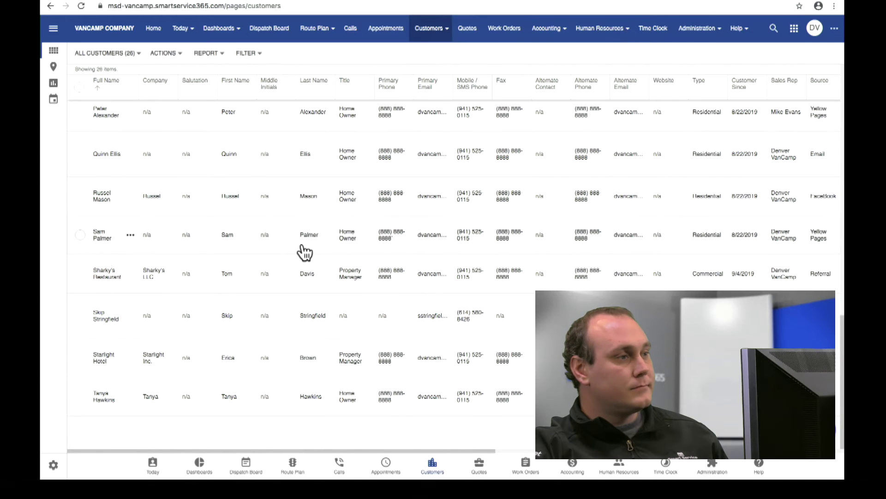
scroll(303, 252, "up", 1)
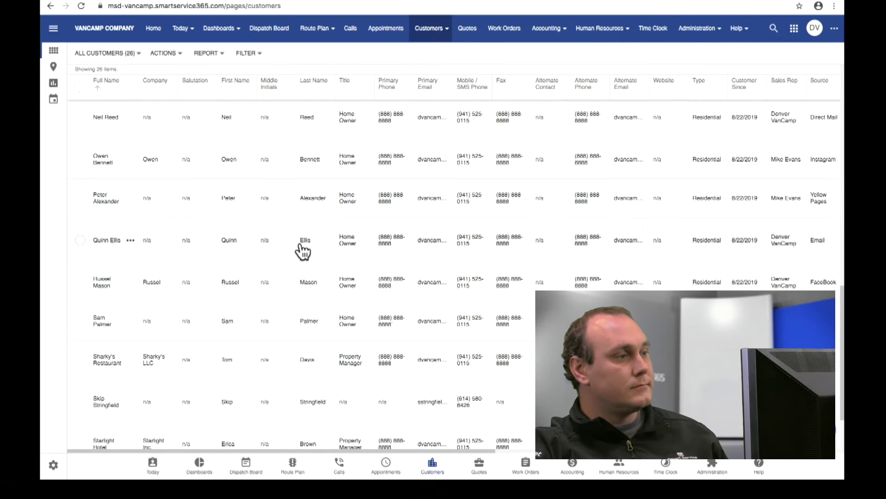
scroll(375, 199, "up", 5)
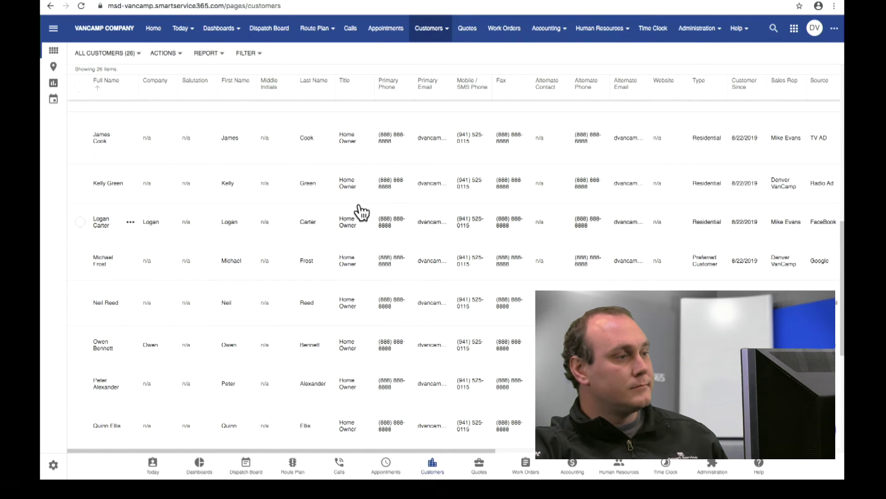
left_click(289, 215)
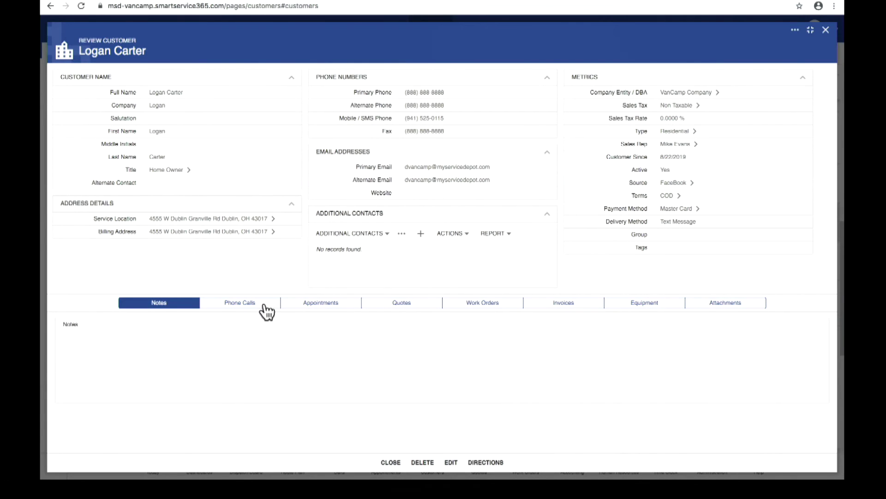
- Review the customer's appointments, quotes, work orders and invoices, and close the record to return to the customers list
left_click(341, 308)
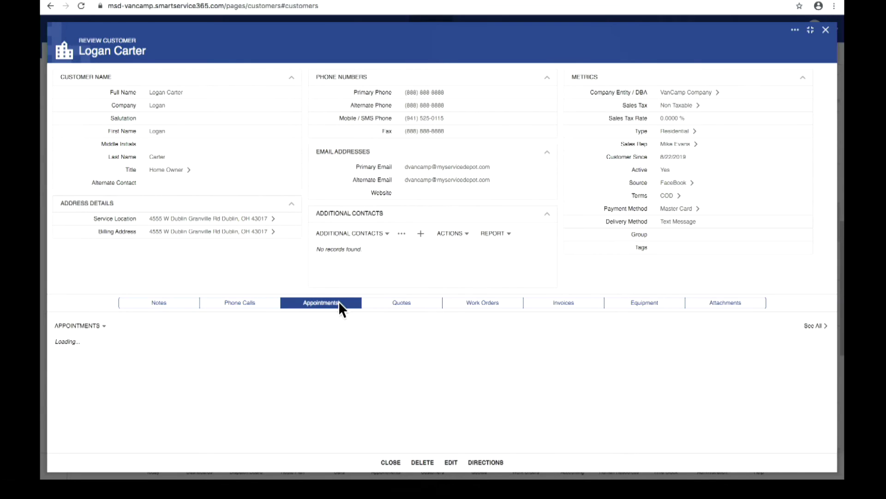
left_click(411, 303)
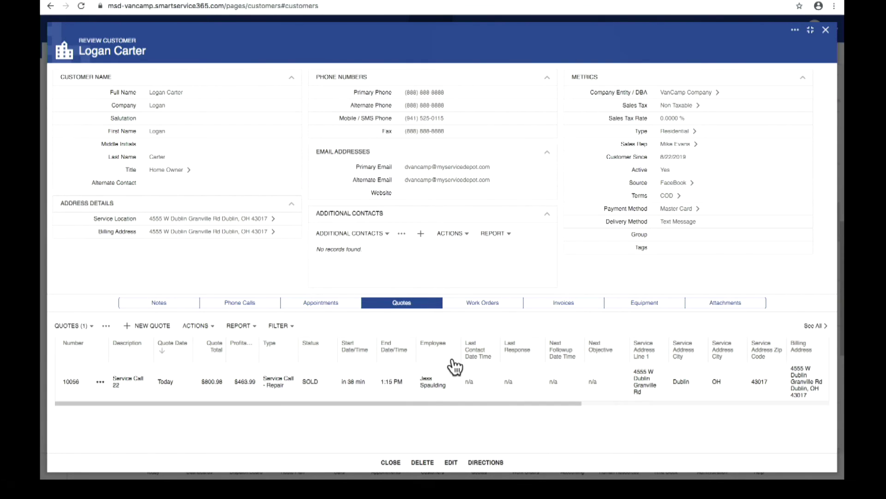
left_click(473, 304)
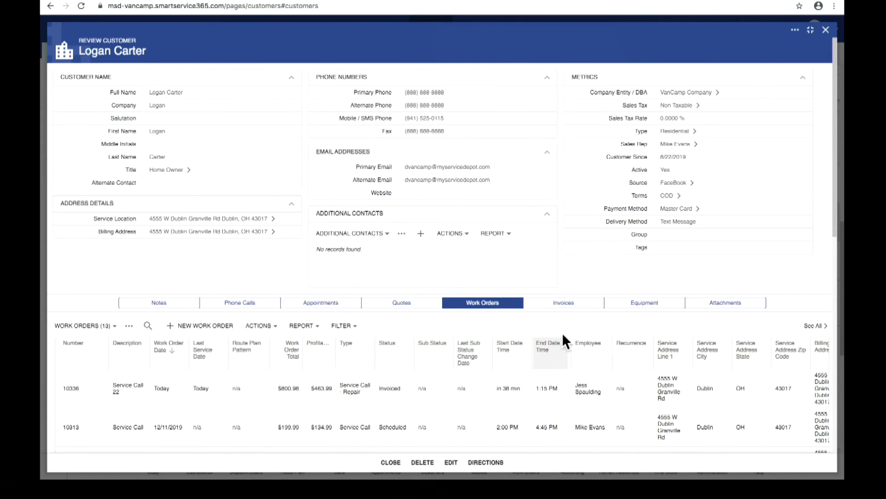
left_click(568, 305)
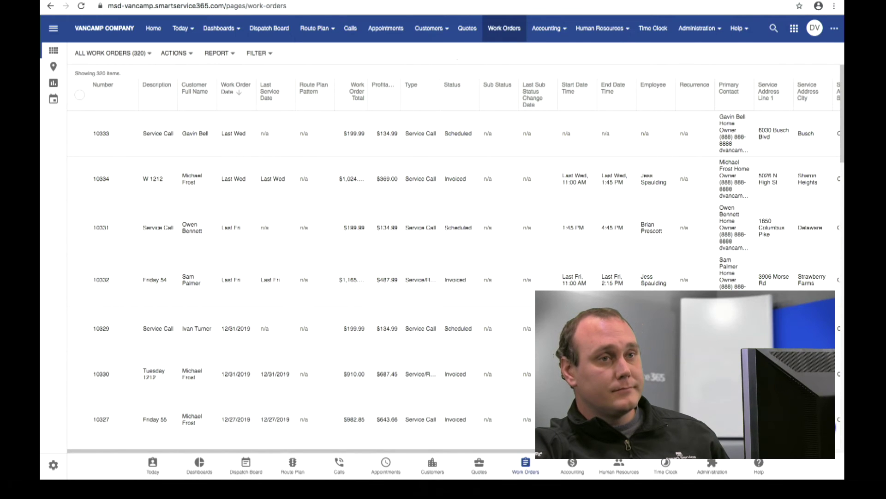
mouse_move(735, 0)
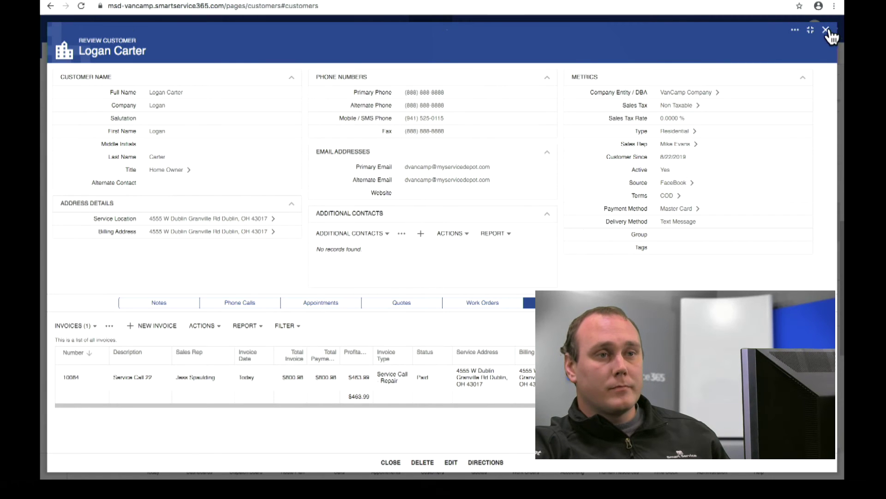
left_click(826, 31)
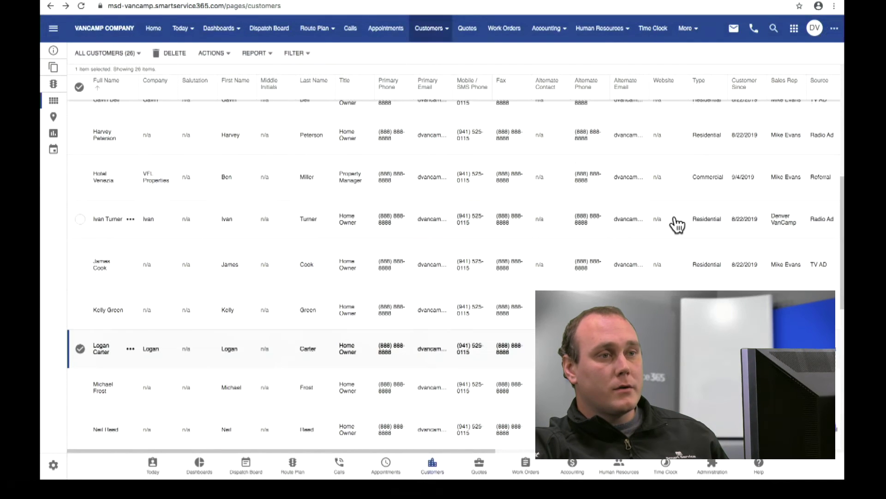
scroll(670, 225, "up", 7)
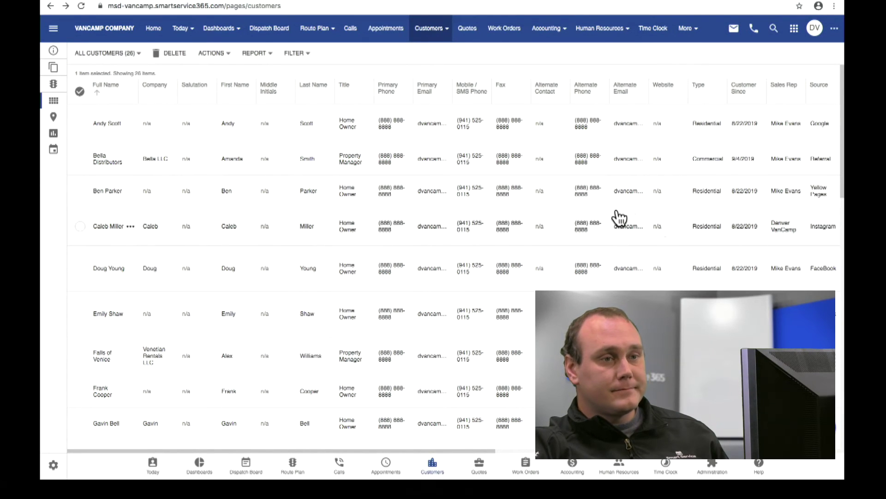
- Filter the customers list to the Residential type, view those customers on the map, and return to the grid
left_click(709, 96)
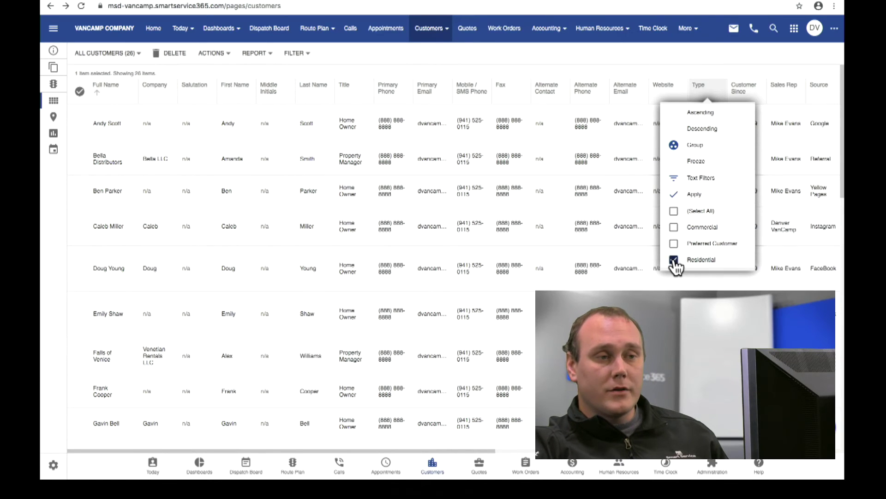
left_click(698, 194)
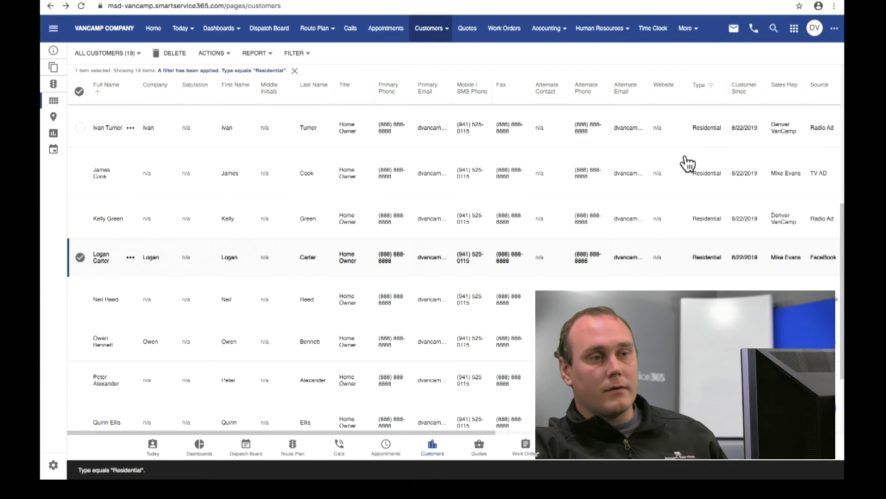
scroll(277, 309, "up", 2)
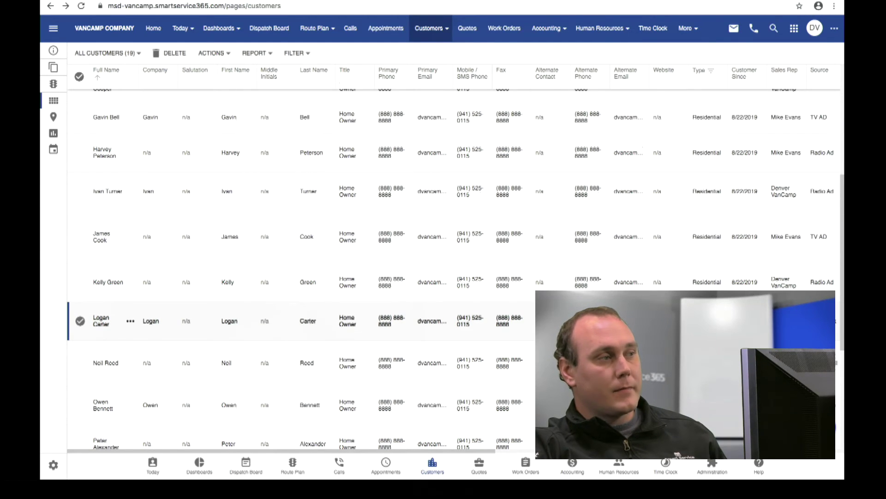
left_click(53, 117)
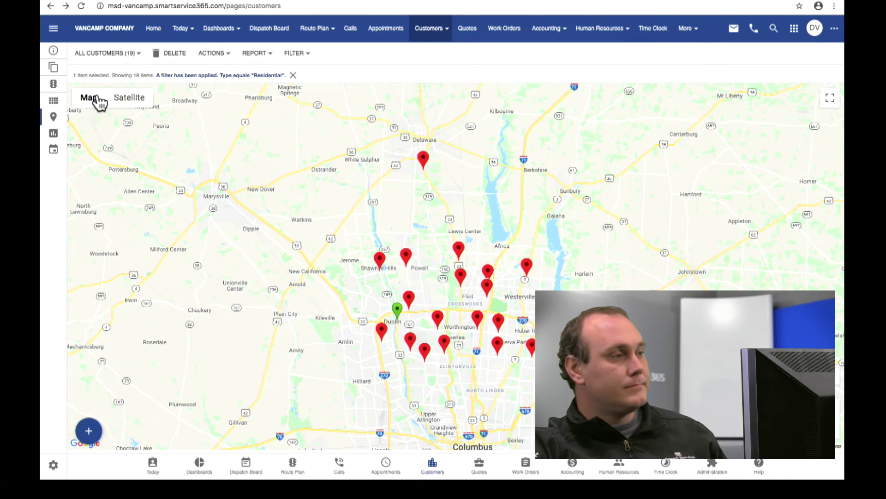
left_click(53, 101)
- Open the list of all invoices and filter it to the Paid status
left_click(535, 28)
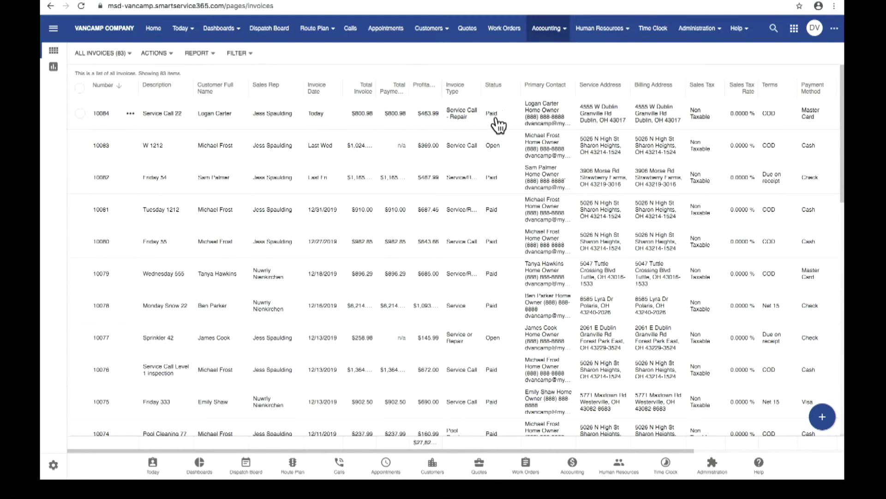
left_click(493, 86)
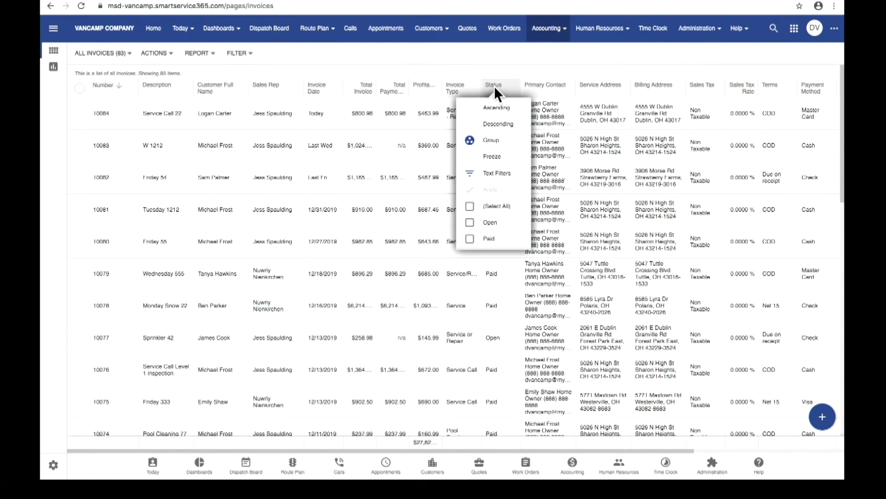
left_click(470, 238)
left_click(491, 190)
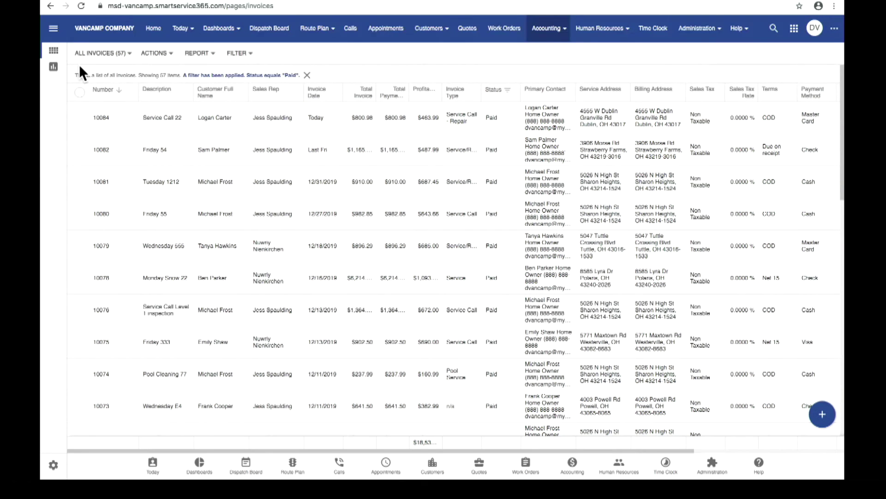
- Look over the charts for the paid invoices and return to the invoice grid
left_click(53, 66)
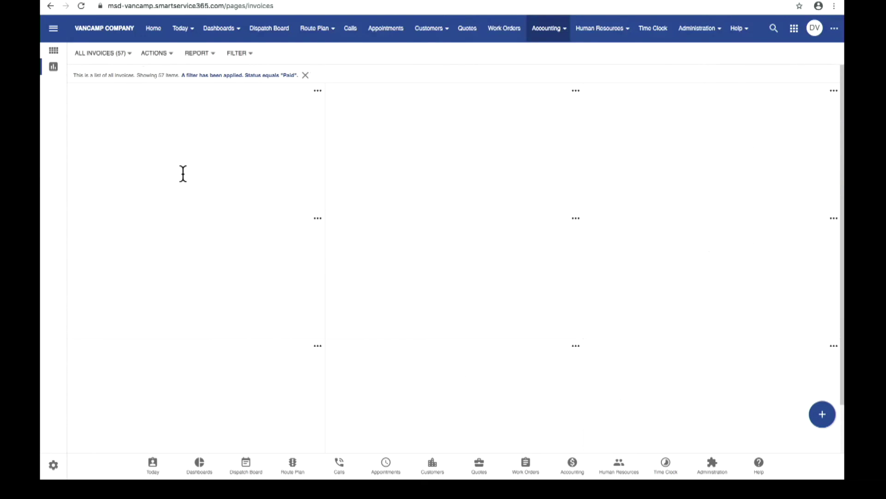
scroll(427, 278, "down", 1)
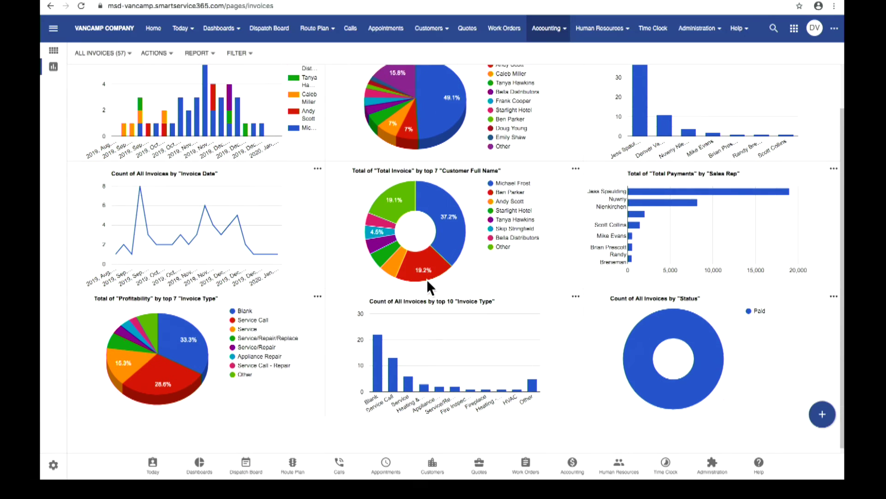
scroll(426, 278, "up", 1)
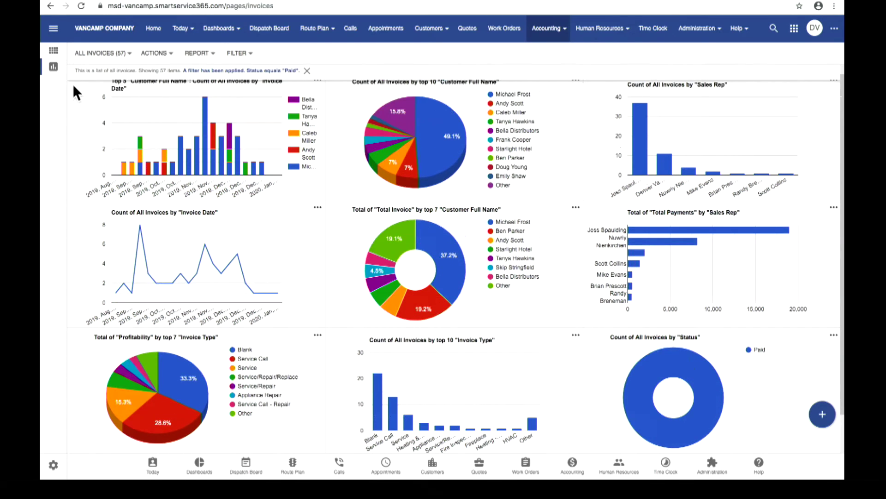
left_click(54, 50)
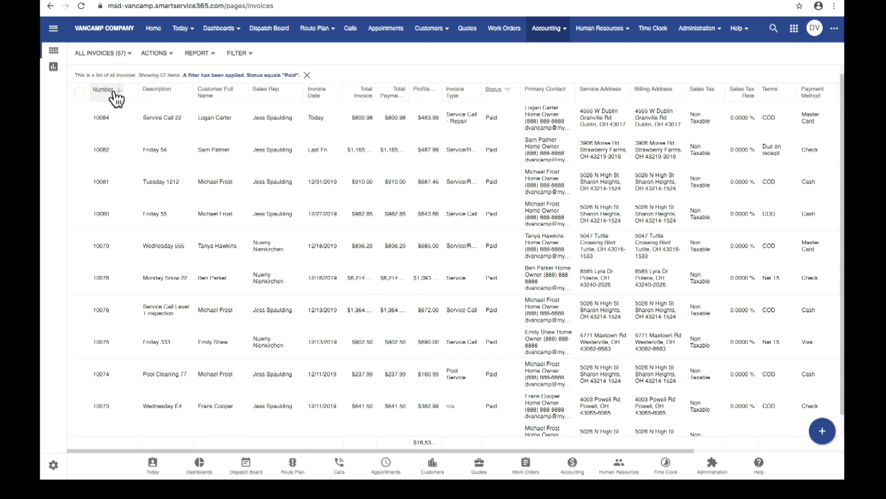
- Open the newest paid invoice, review its items and payment, and close it
left_click(401, 120)
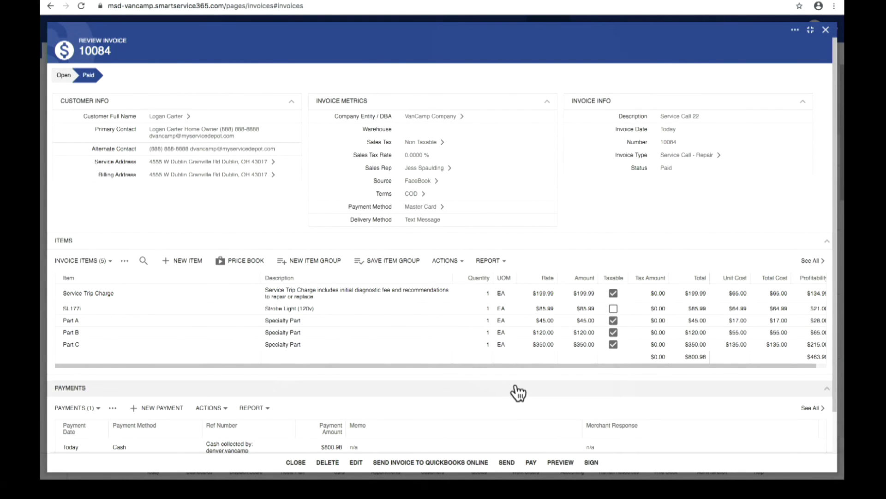
left_click(825, 30)
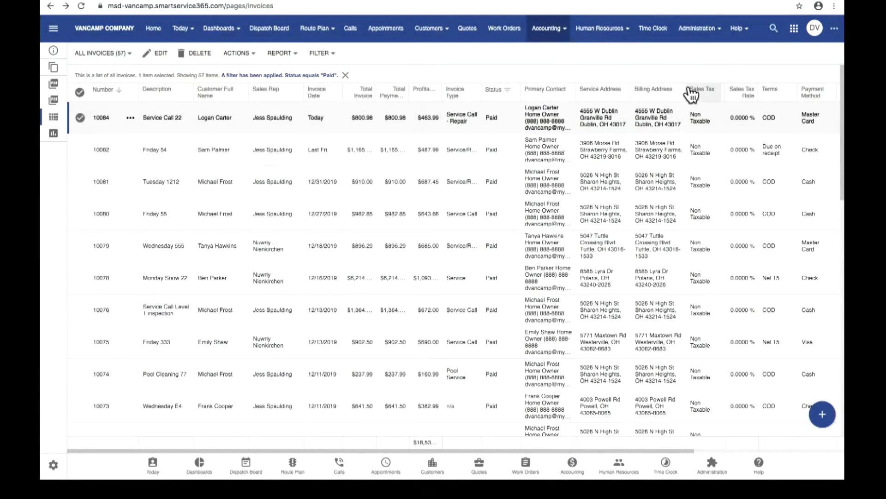
left_click(715, 35)
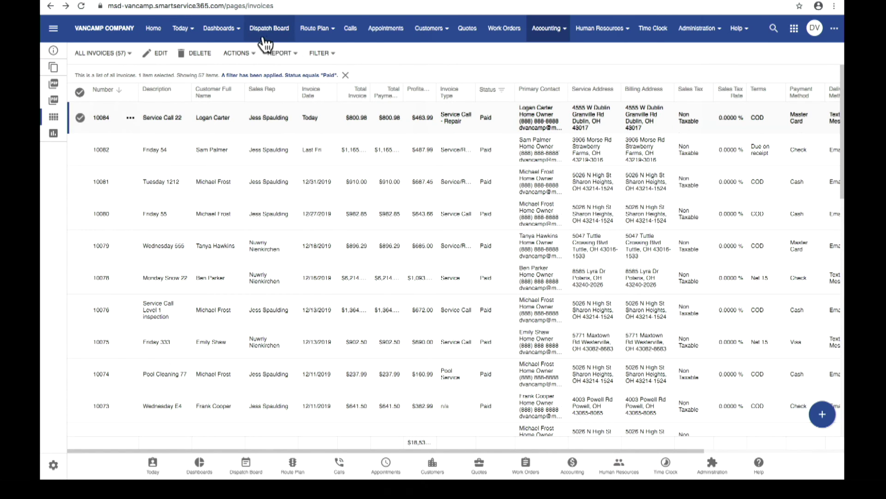
- Open the route plan, outline the un-routed stops from Delaware down through Powell and Dublin, and assign them to the orange Route 1
mouse_move(307, 30)
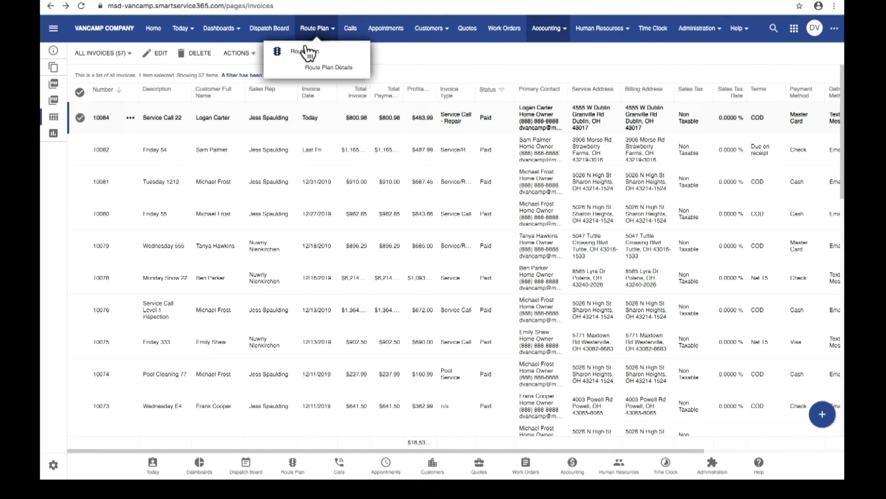
left_click(307, 50)
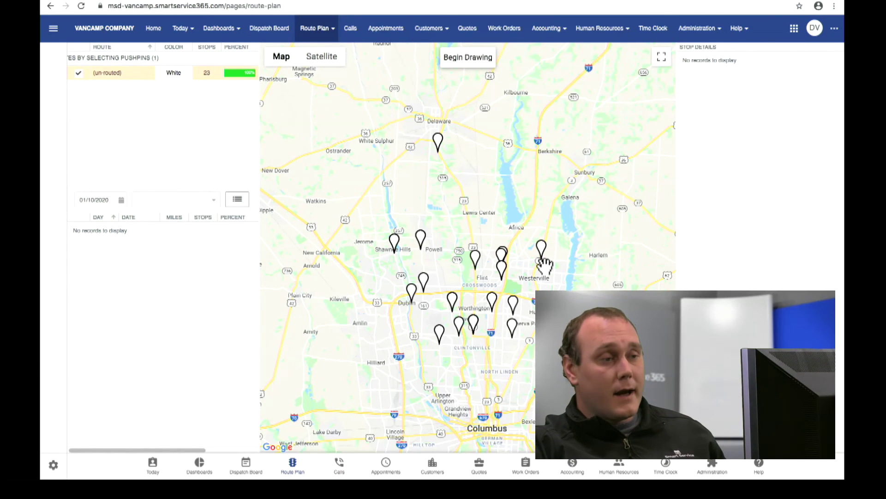
scroll(544, 265, "down", 1)
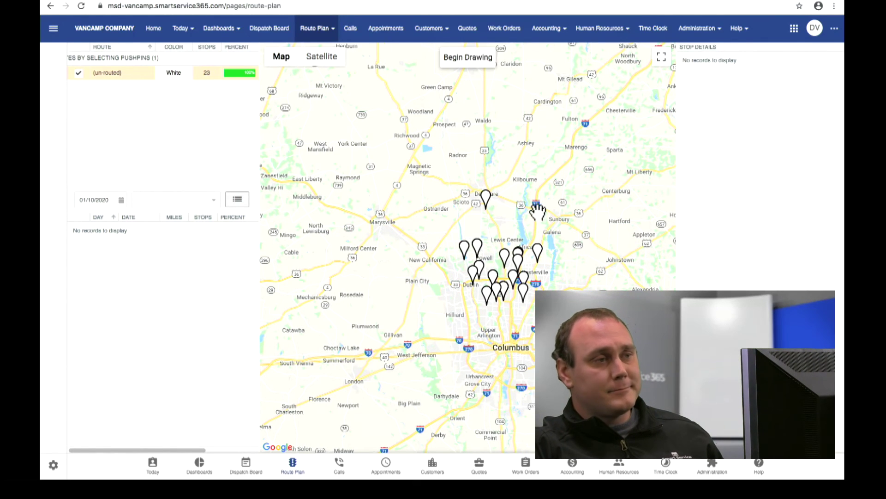
scroll(531, 222, "up", 1)
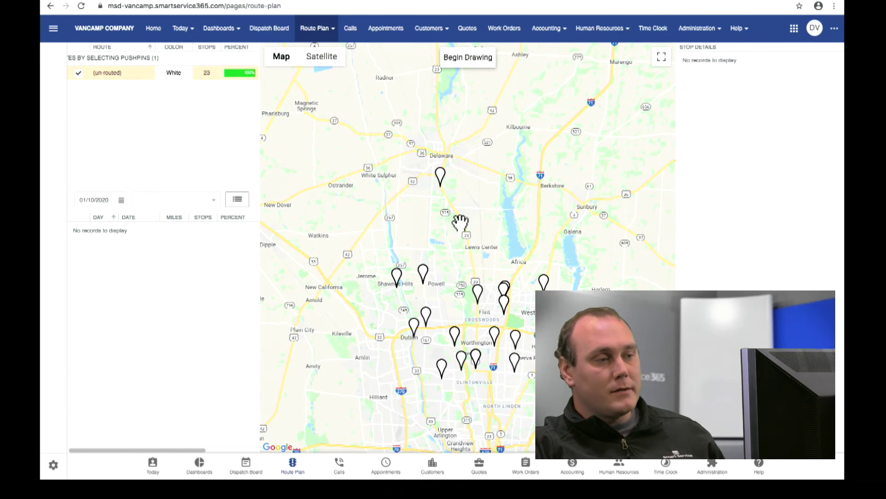
mouse_move(427, 315)
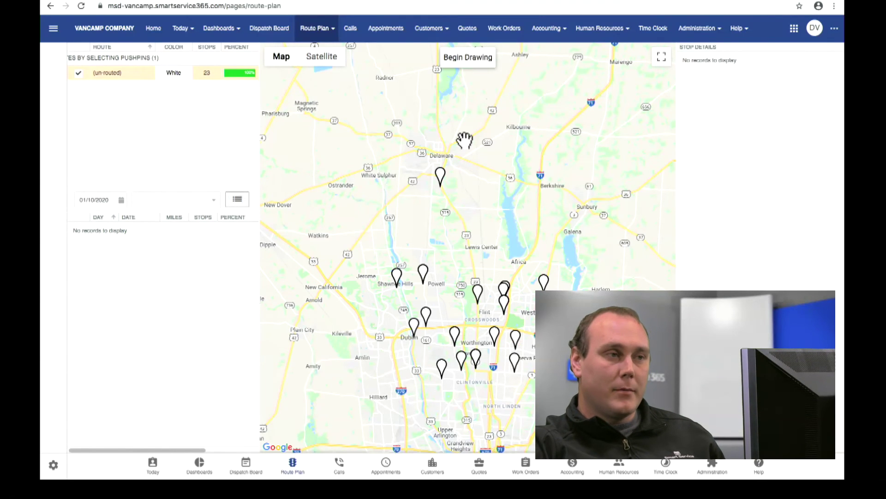
left_click(466, 64)
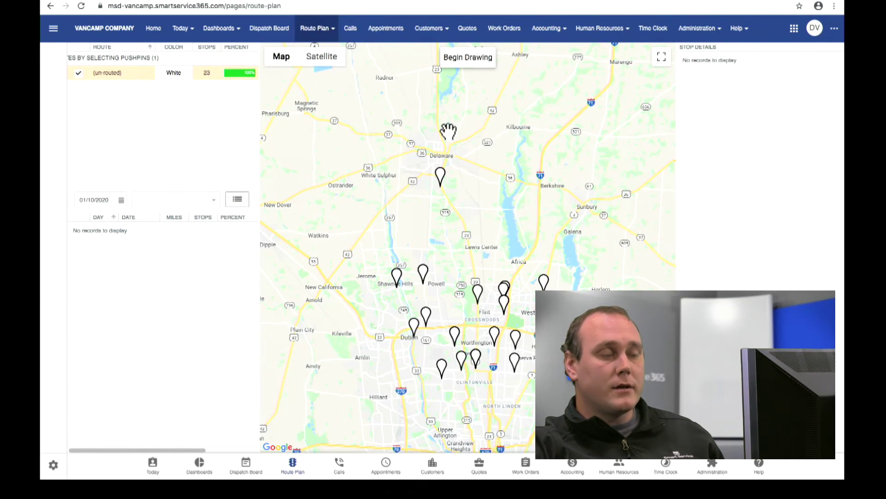
mouse_move(420, 153)
left_mouse_down()
mouse_move(398, 200)
mouse_move(373, 322)
mouse_move(412, 376)
mouse_move(446, 393)
mouse_move(446, 323)
mouse_move(477, 196)
mouse_move(450, 125)
mouse_move(414, 164)
mouse_move(423, 183)
left_mouse_up()
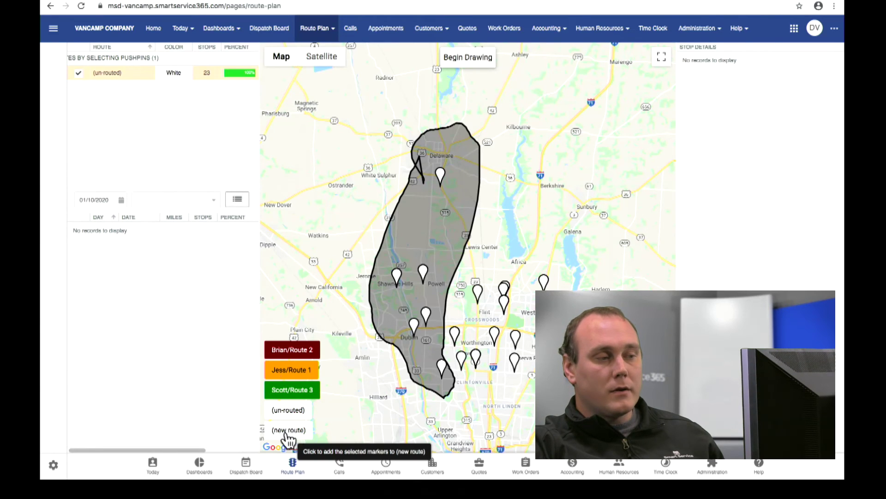
left_click(291, 372)
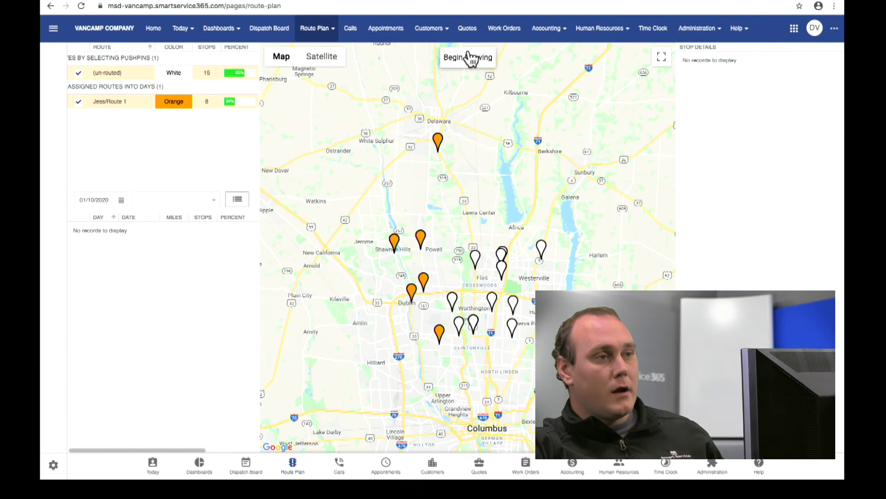
- Outline the remaining un-routed stops around Worthington and Westerville and assign them to the maroon Route 2
mouse_move(460, 243)
left_mouse_down()
mouse_move(439, 287)
mouse_move(460, 352)
mouse_move(534, 340)
mouse_move(560, 223)
mouse_move(459, 219)
mouse_move(457, 259)
mouse_move(474, 269)
left_mouse_up()
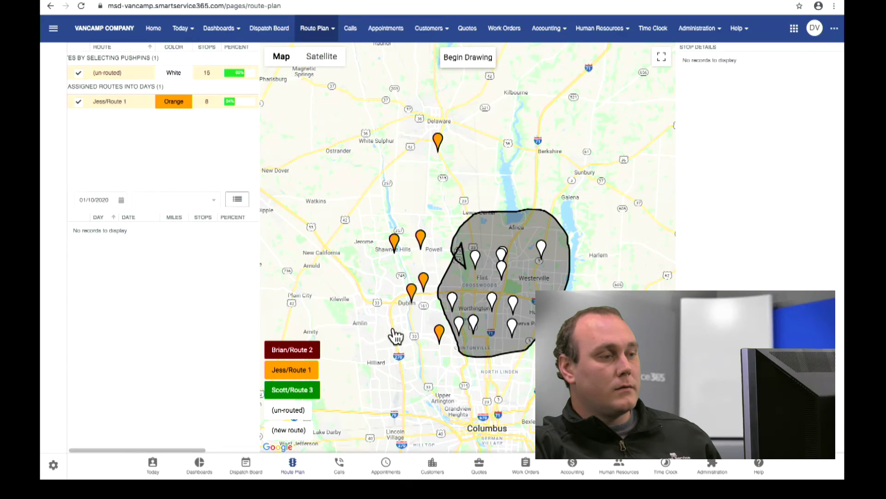
left_click(292, 352)
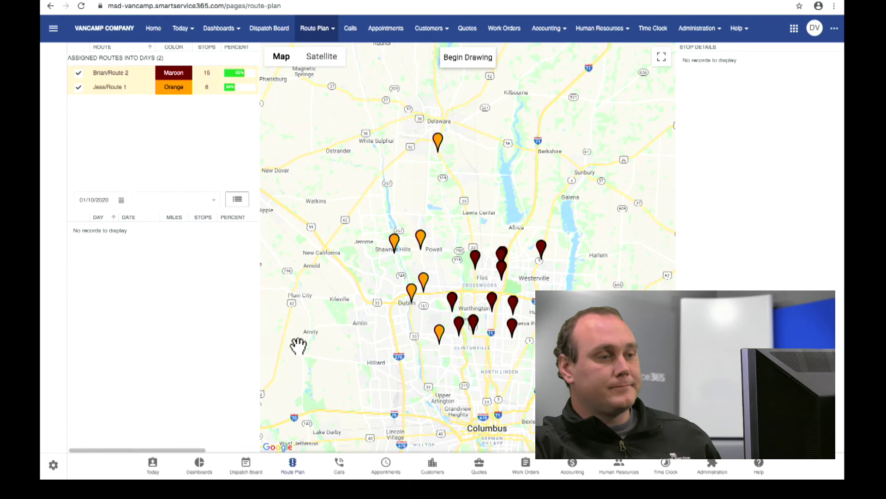
mouse_move(539, 249)
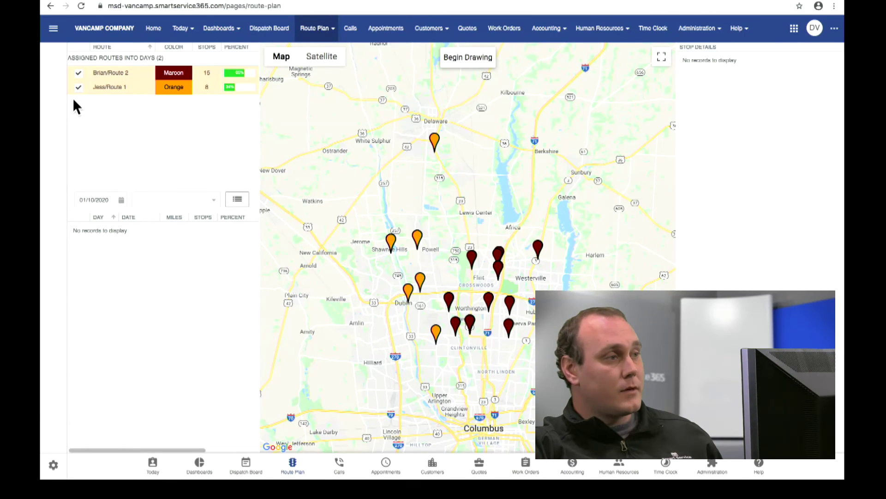
- Show only Route 1 on the map, outline its northern stops around Delaware, Shawnee Hills and Powell, and assign them to Day 1
left_click(78, 72)
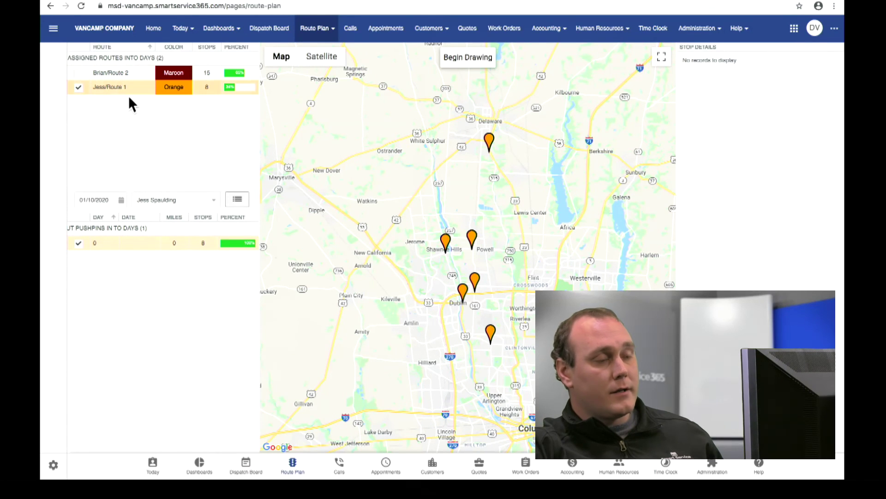
left_click(467, 72)
mouse_move(481, 116)
left_mouse_down()
mouse_move(457, 131)
mouse_move(415, 261)
mouse_move(481, 247)
mouse_move(513, 159)
mouse_move(459, 98)
mouse_move(468, 150)
left_mouse_up()
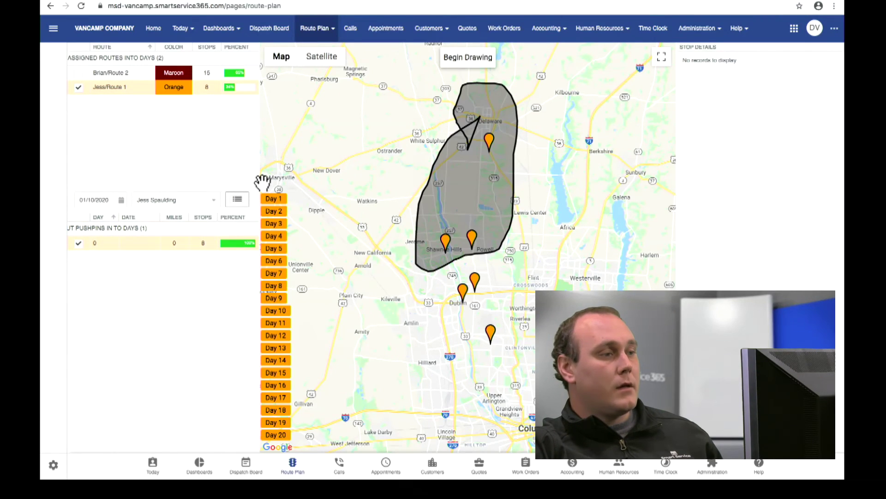
left_click(274, 199)
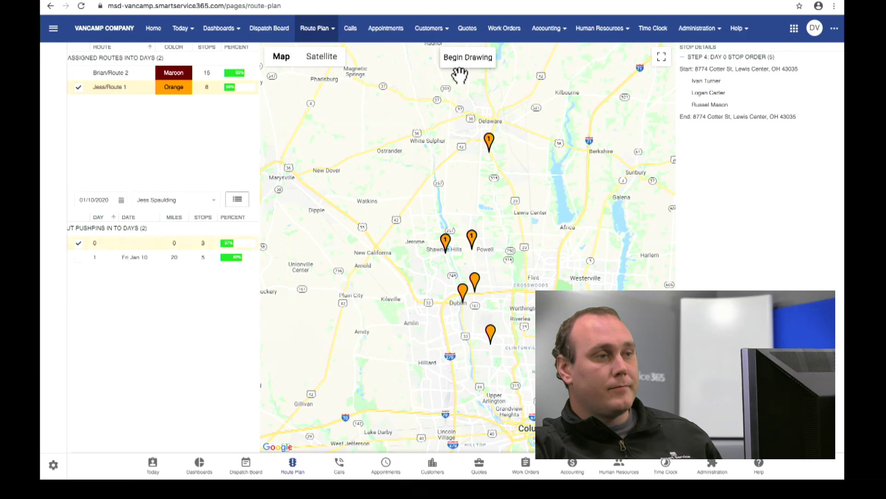
- Assign Route 1's remaining stops around Dublin to Day 2, and review the stop order and summary of both days
mouse_move(463, 277)
left_mouse_down()
mouse_move(452, 281)
mouse_move(505, 348)
mouse_move(497, 242)
mouse_move(455, 276)
mouse_move(463, 300)
left_mouse_up()
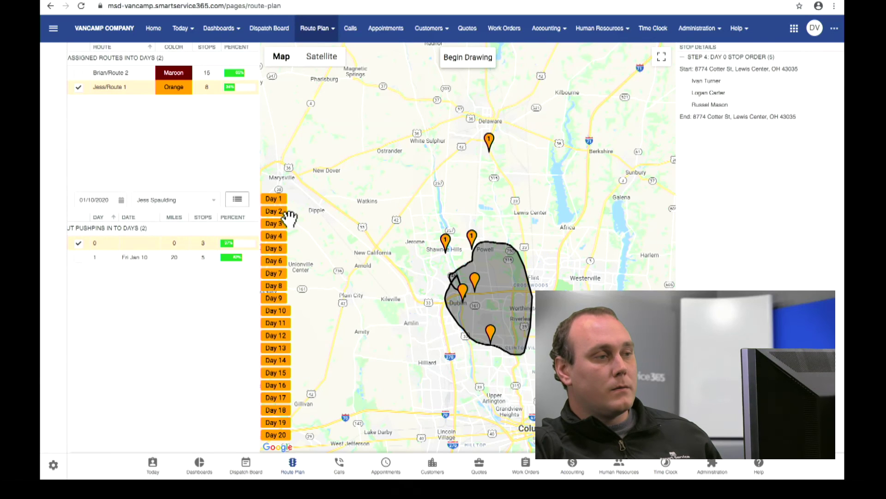
left_click(276, 212)
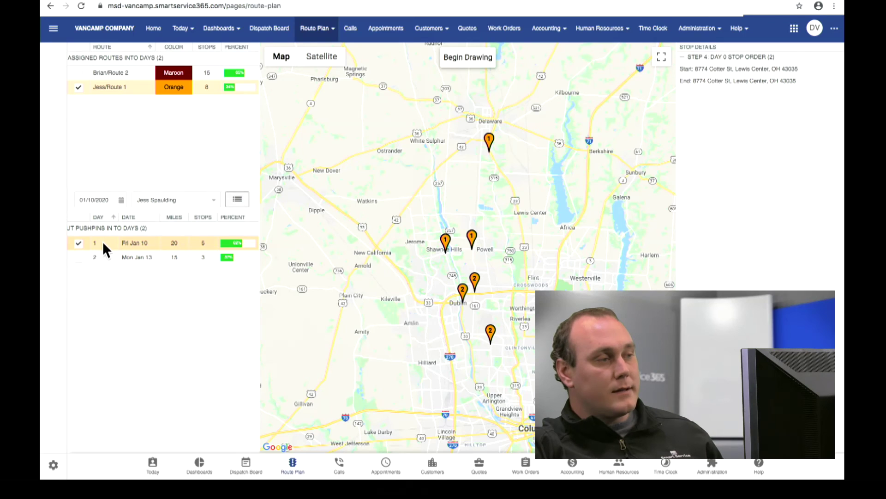
left_click(133, 242)
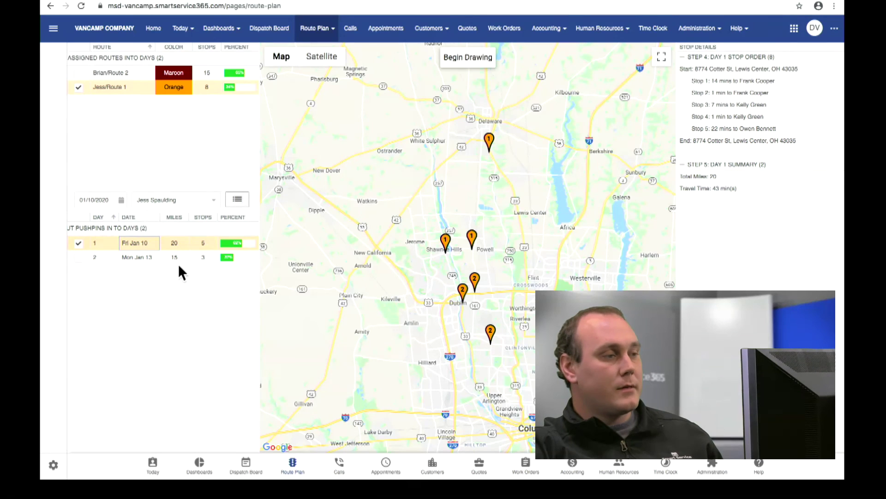
left_click(122, 258)
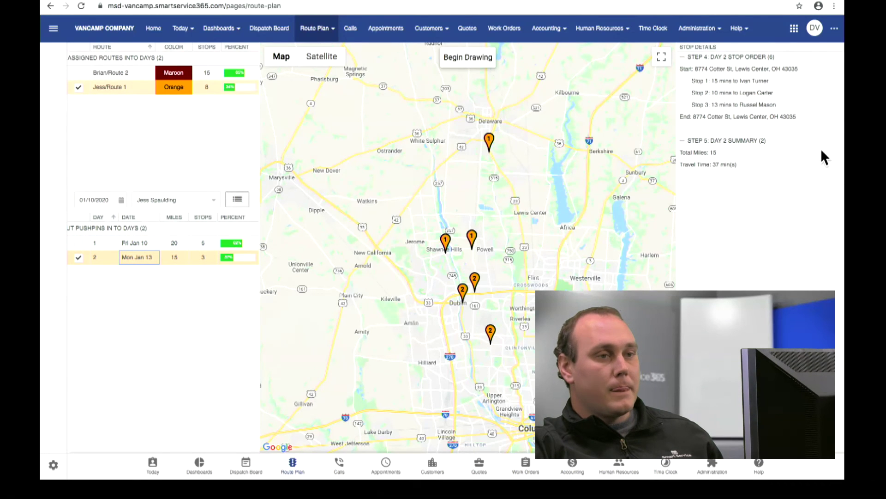
- Open the route plan details and look over the routed and optimized stops and the available stop views
left_click(331, 38)
left_click(337, 67)
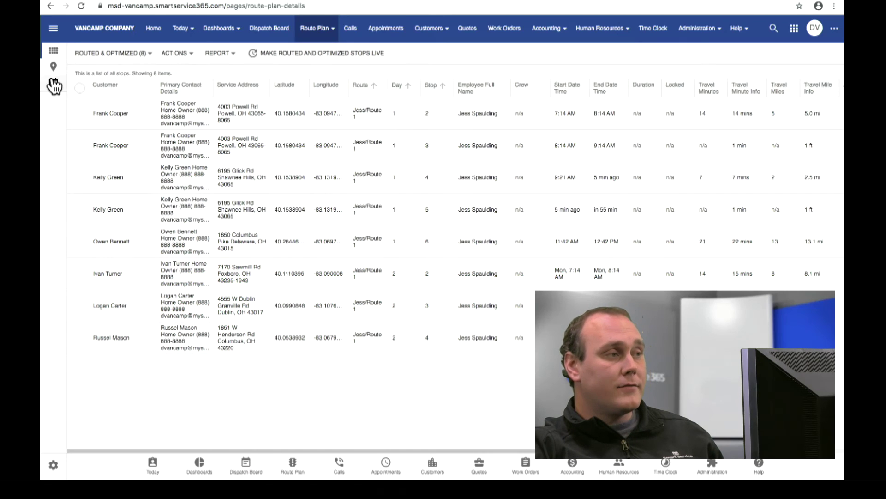
left_click(52, 32)
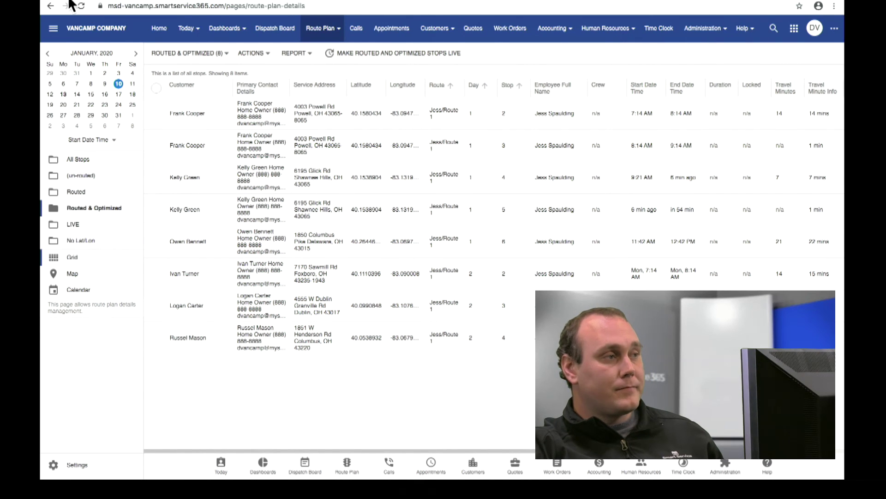
left_click(53, 31)
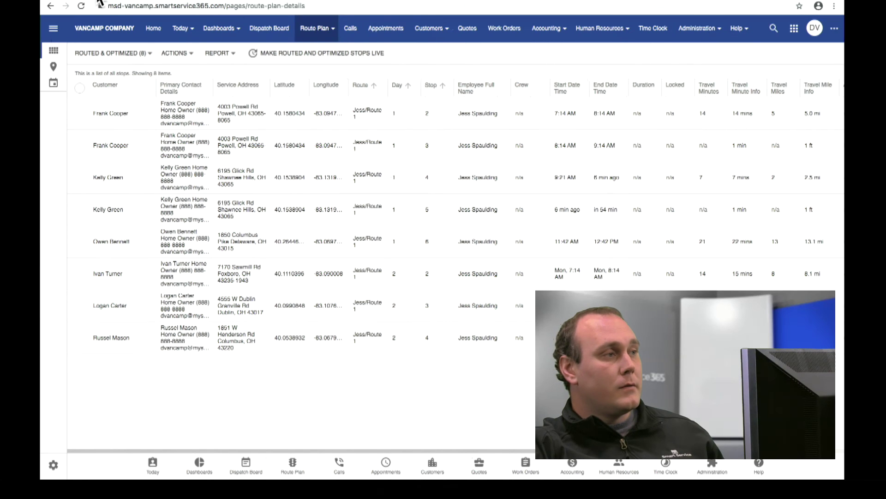
- Return to the dispatch board, and switch to the Smart Service web page for scheduling a demo
left_click(50, 6)
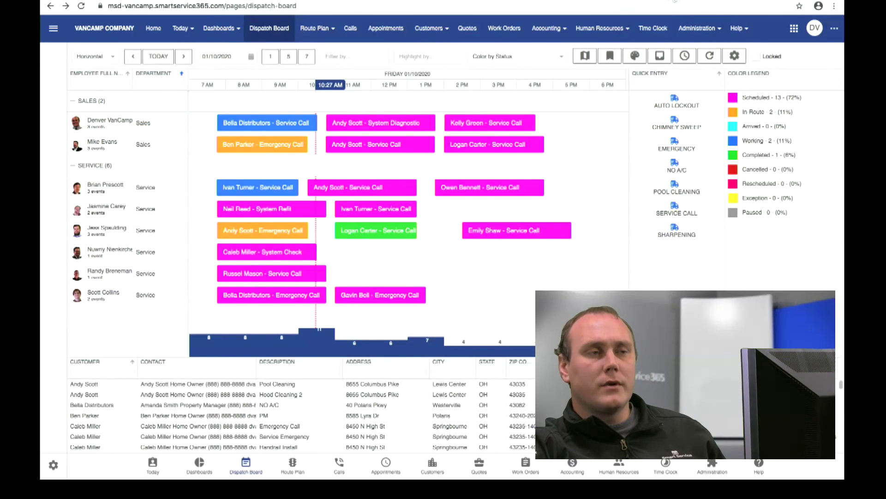
left_click(674, 0)
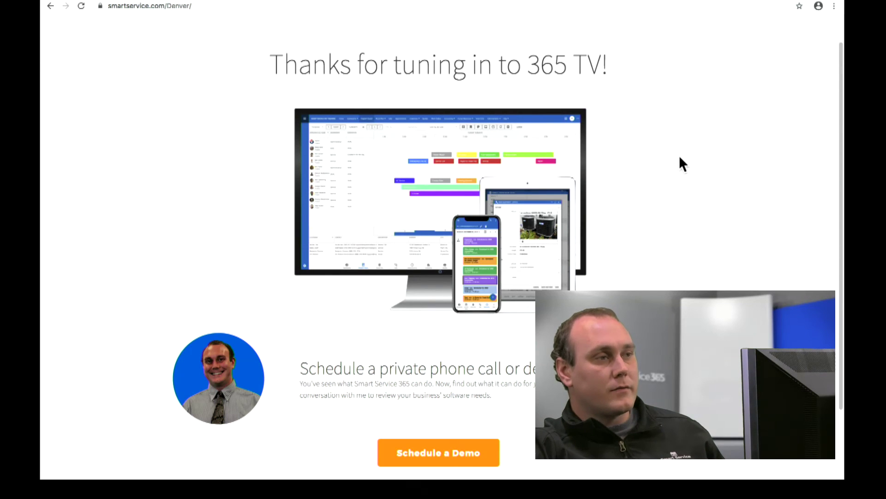